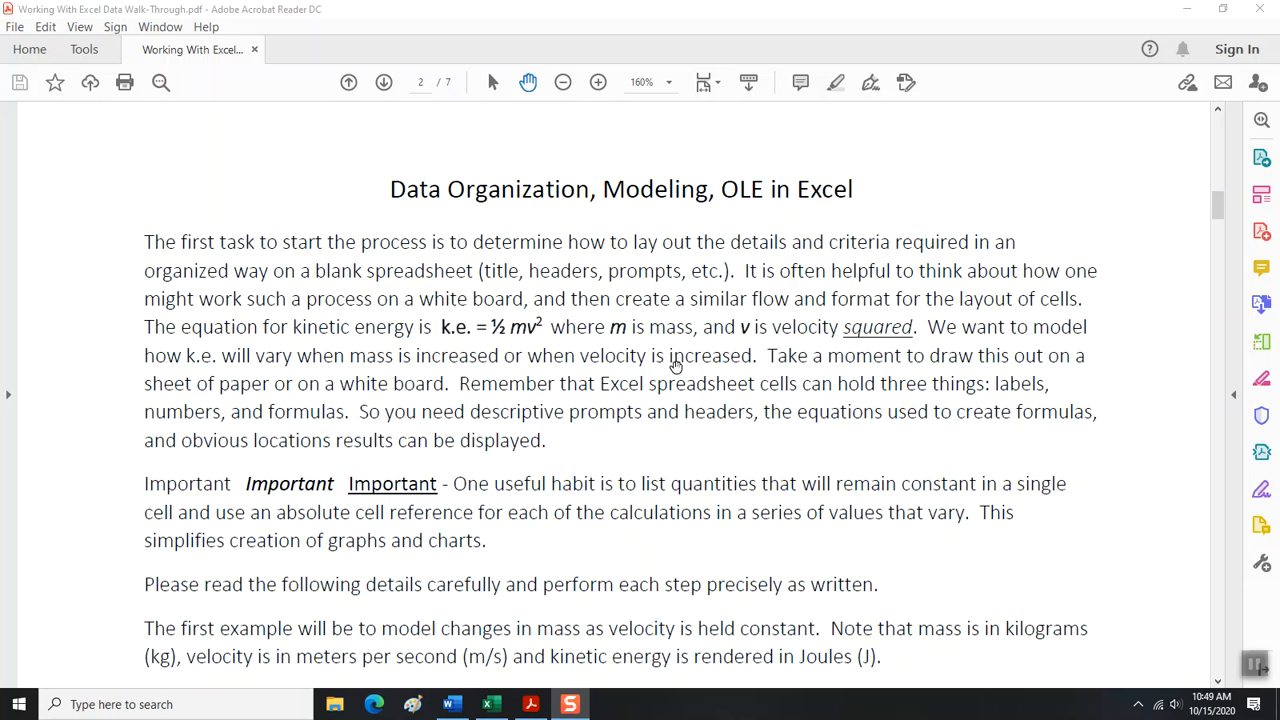
Examine the kinetic energy equation and its definitions of mass and velocity in the PDF walk-through.
left_click_drag(612, 328, 694, 330)
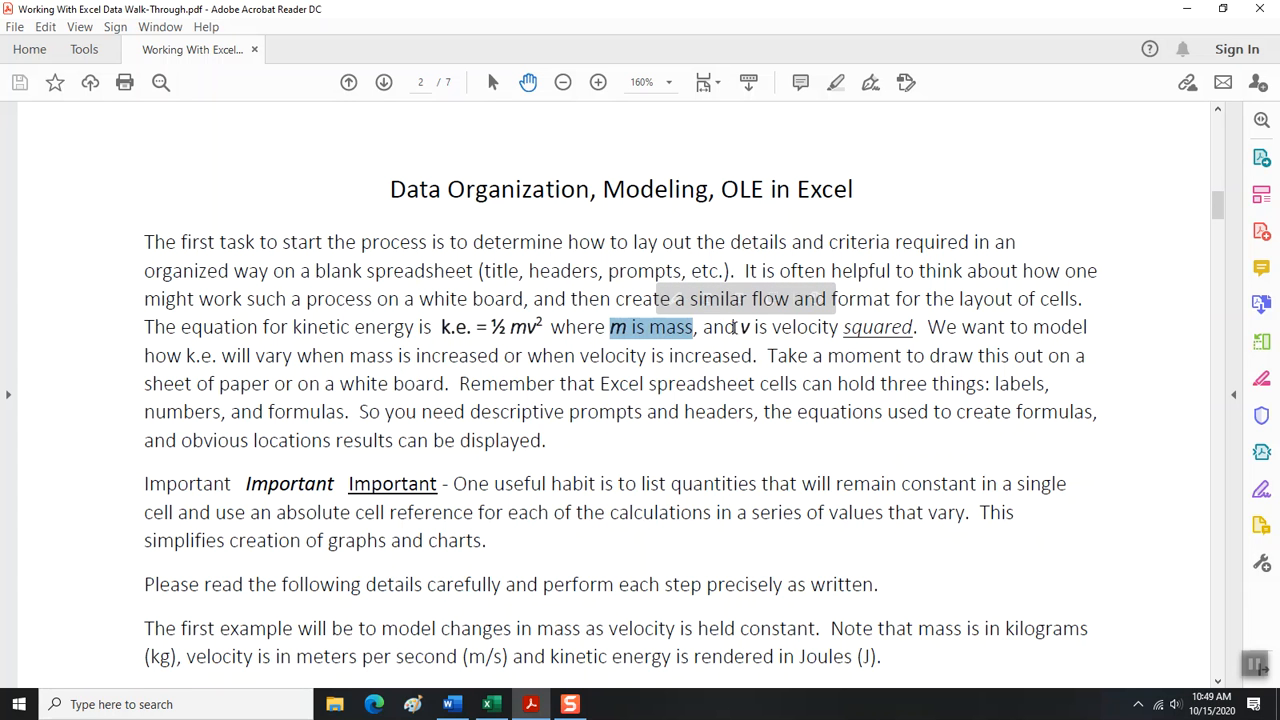
left_click_drag(740, 328, 838, 328)
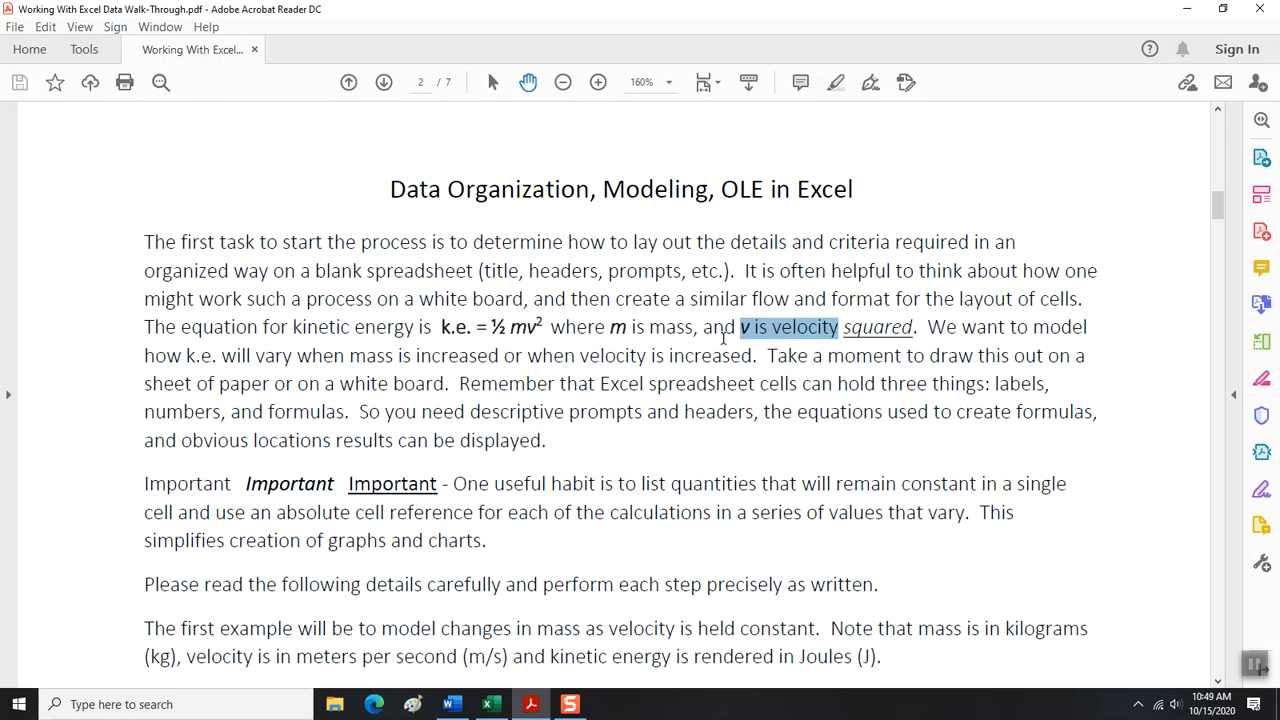
left_click_drag(612, 330, 692, 333)
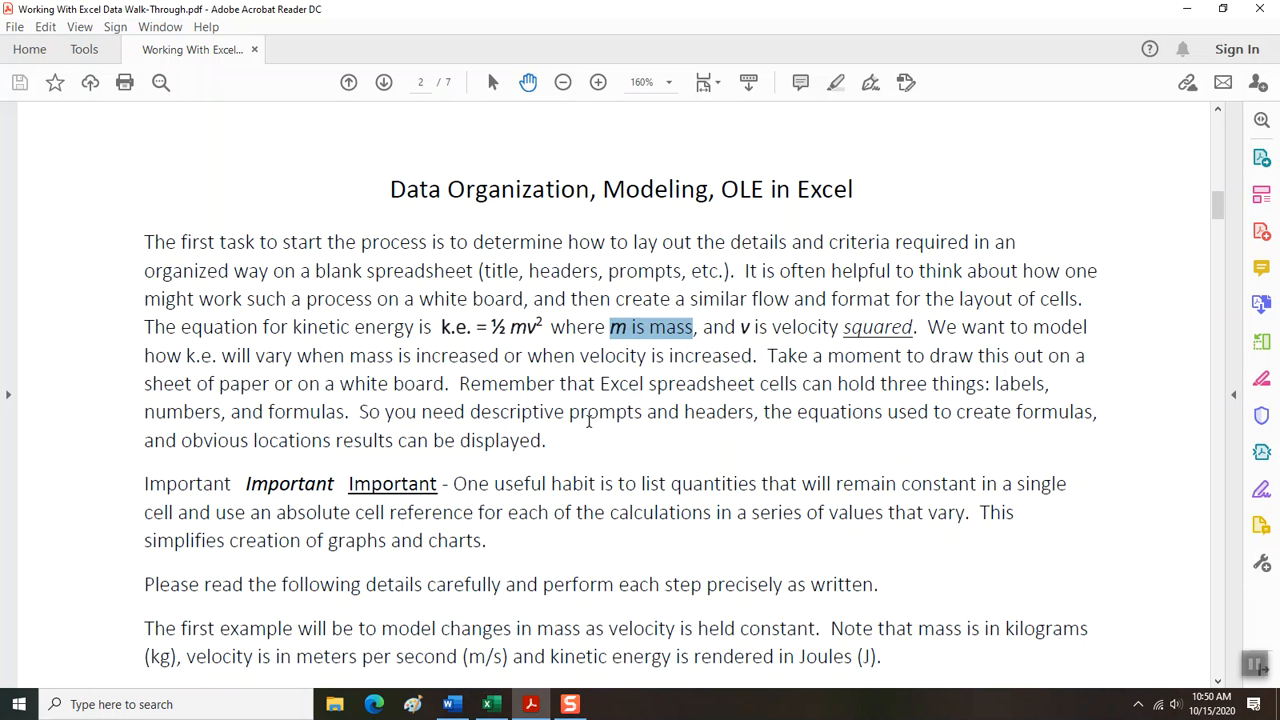
scroll(603, 429, "down", 1)
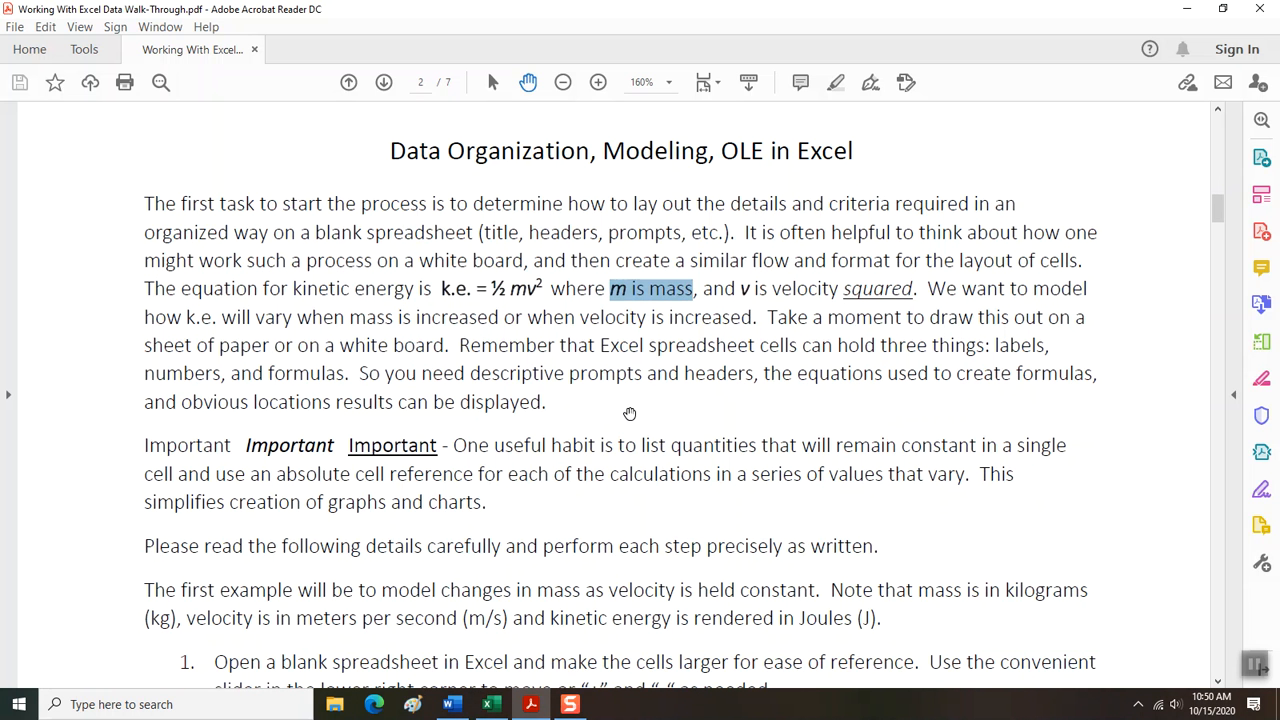
Switch to the KE Template workbook in Excel and enlarge the worksheet view to 162%.
left_click(499, 708)
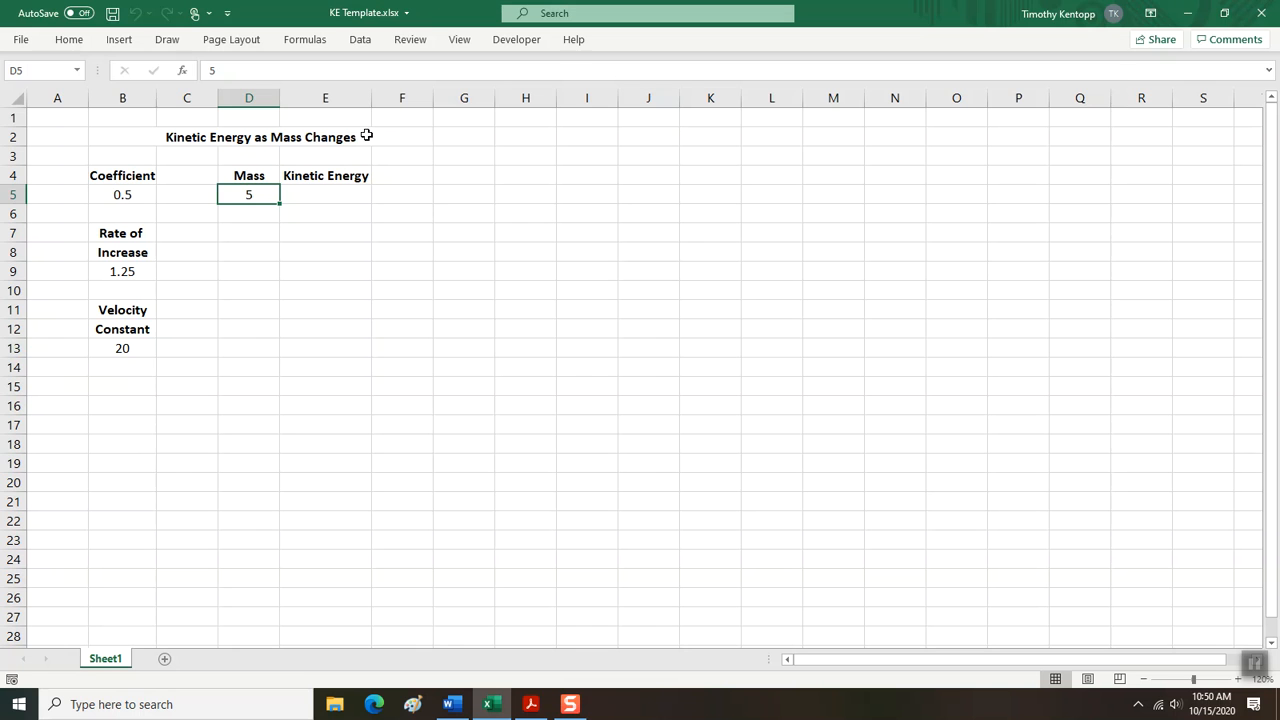
left_click(58, 120)
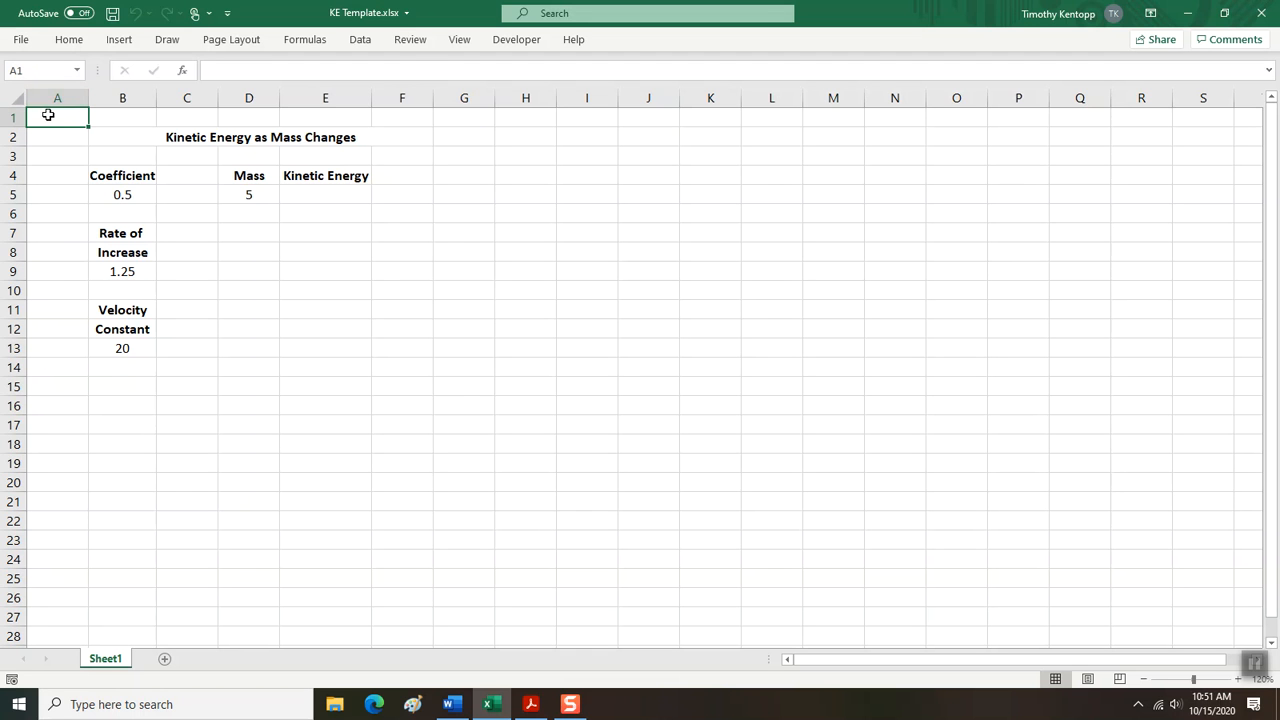
left_click(249, 196)
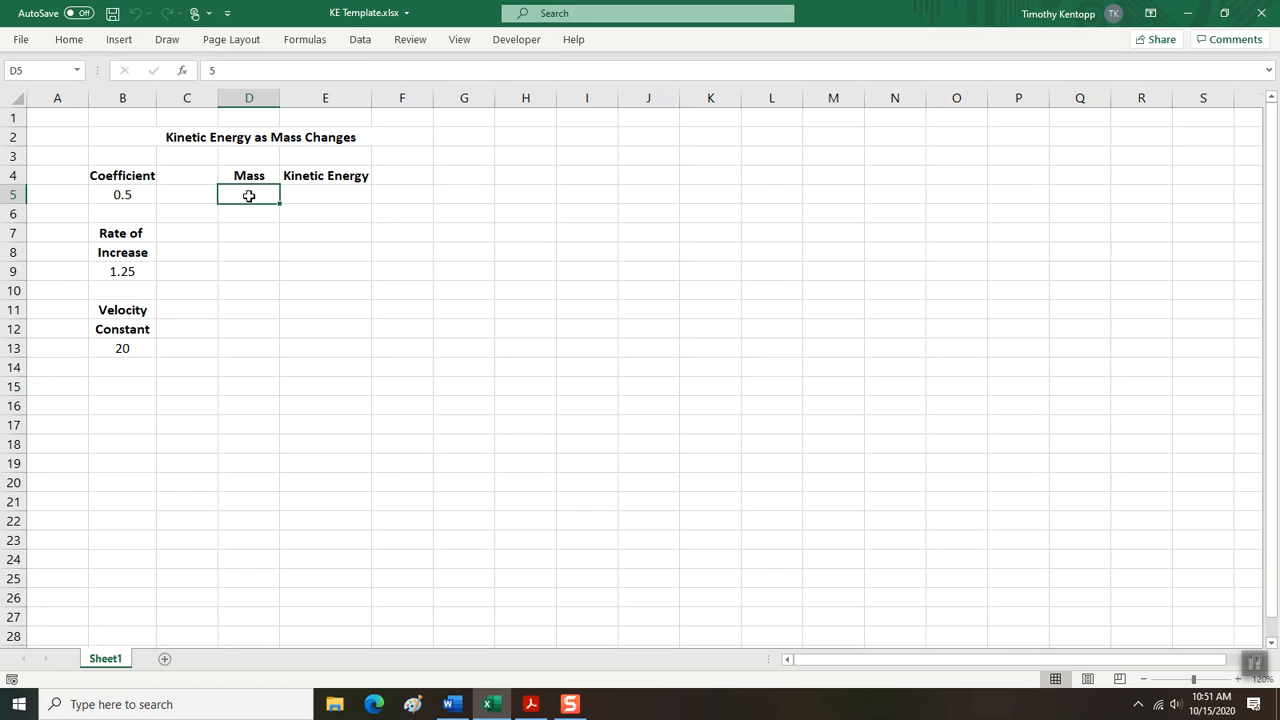
type("5")
left_click(1237, 682)
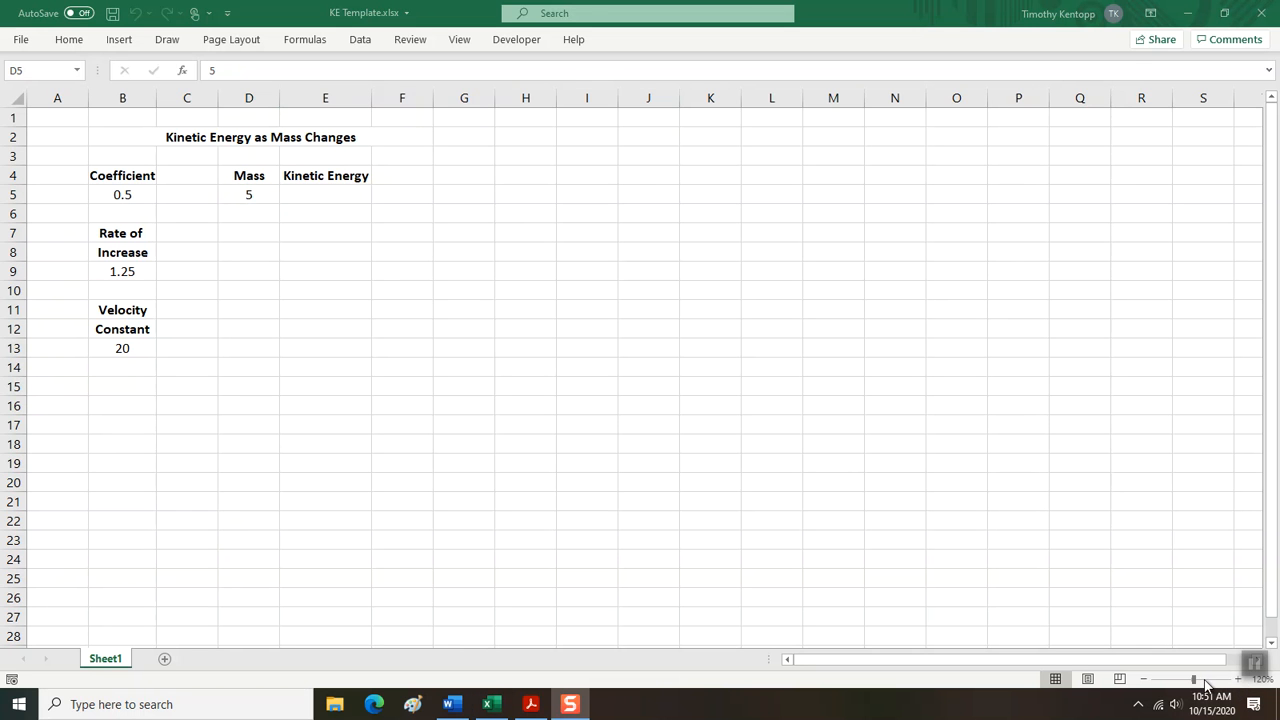
left_click(1198, 682)
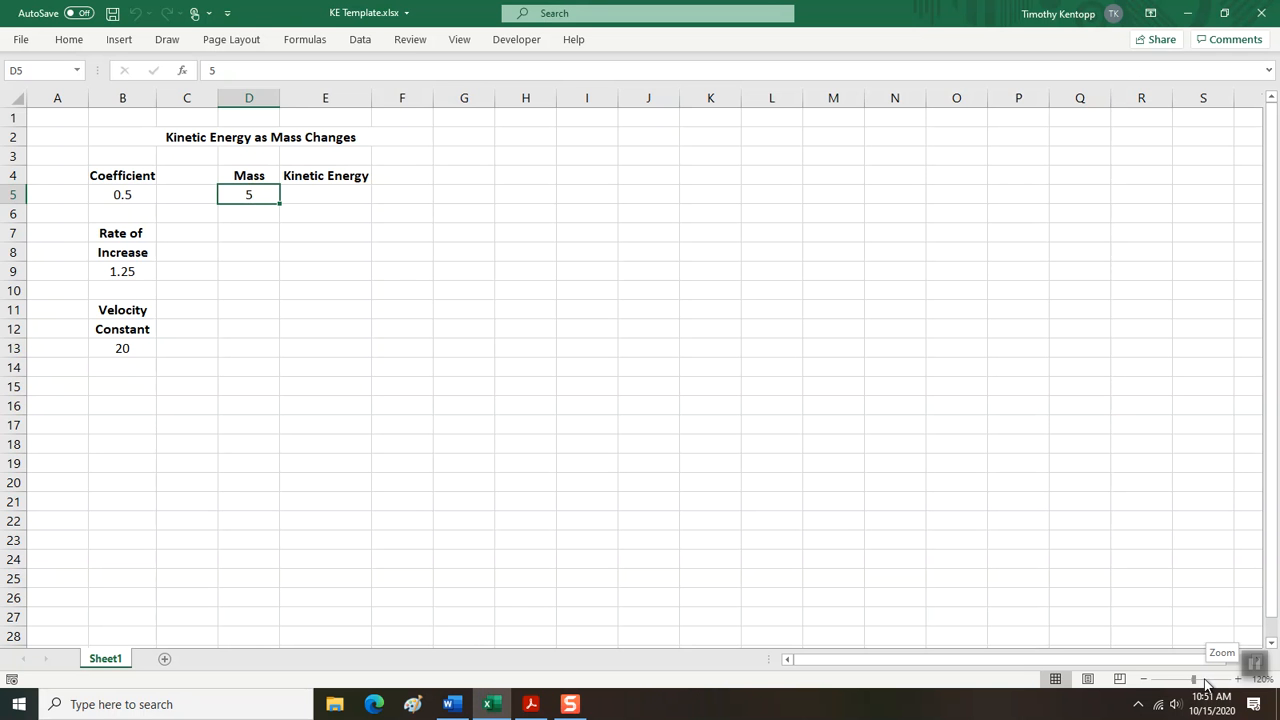
left_click_drag(1198, 682, 1203, 682)
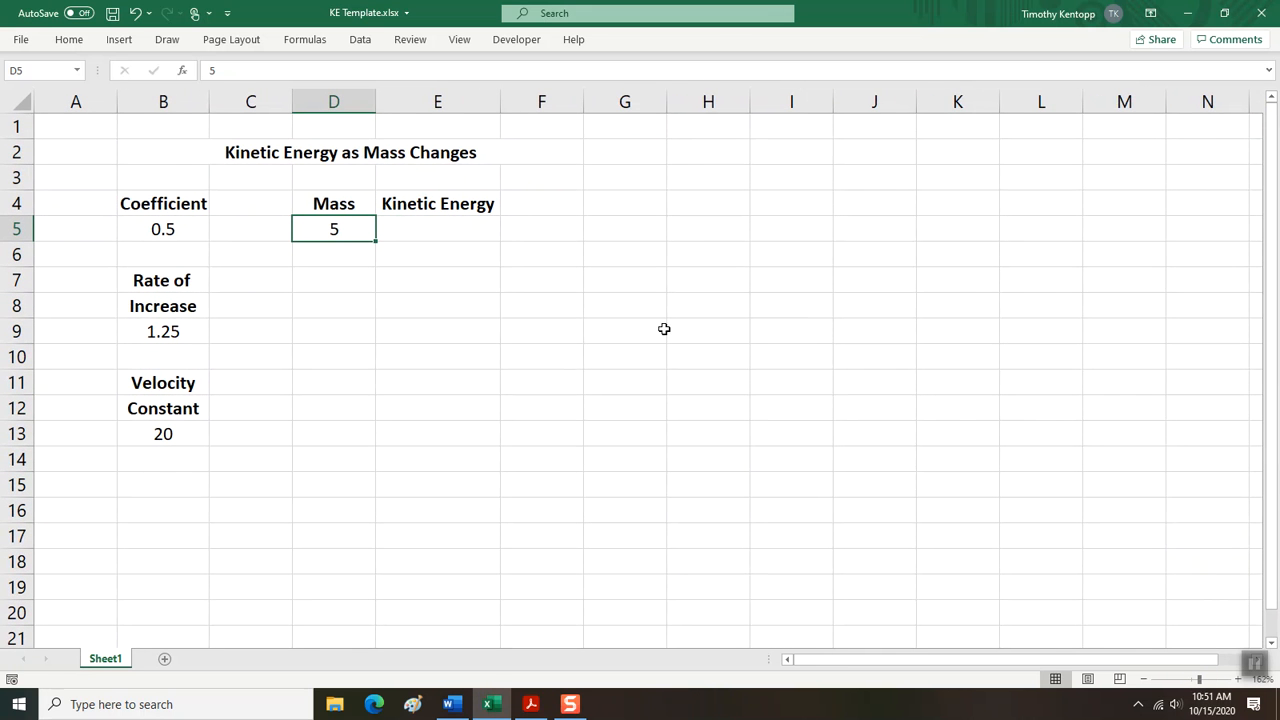
Save the workbook as a new copy in the same folder, named with the author's name followed by ", 2.3 Assignment".
left_click(20, 40)
left_click(34, 255)
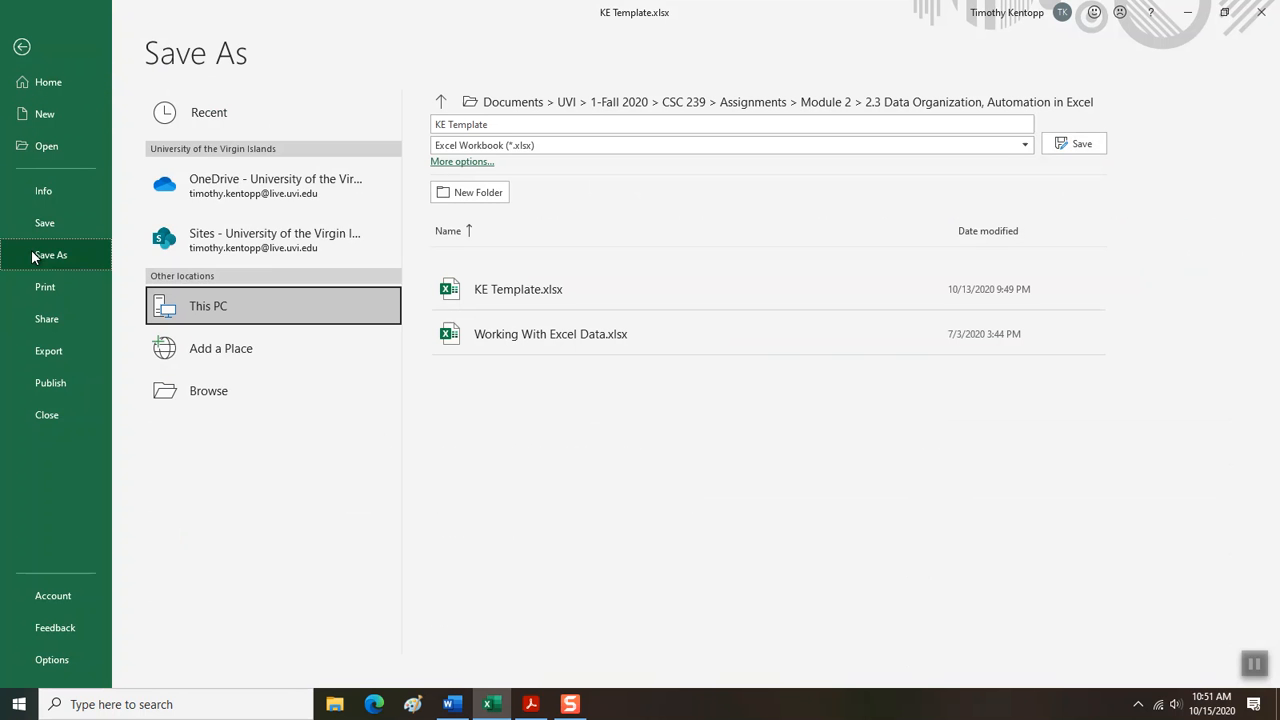
left_click(450, 127)
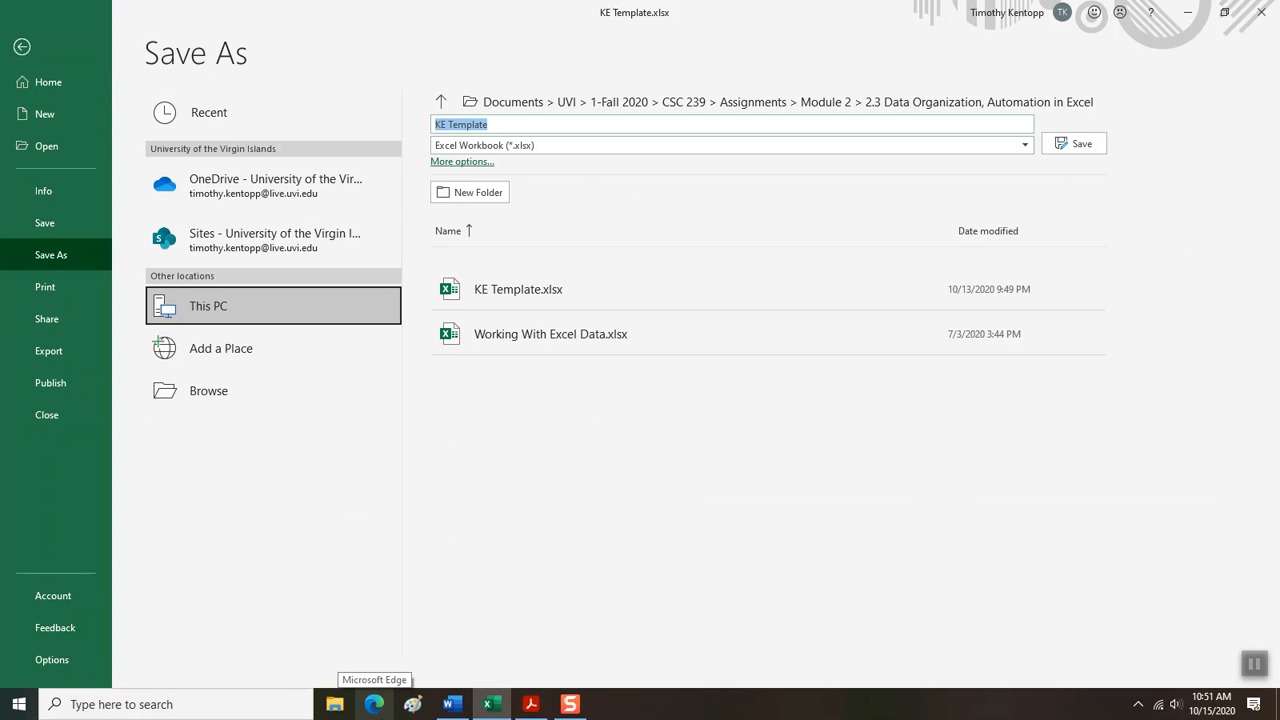
type("TKentopp,")
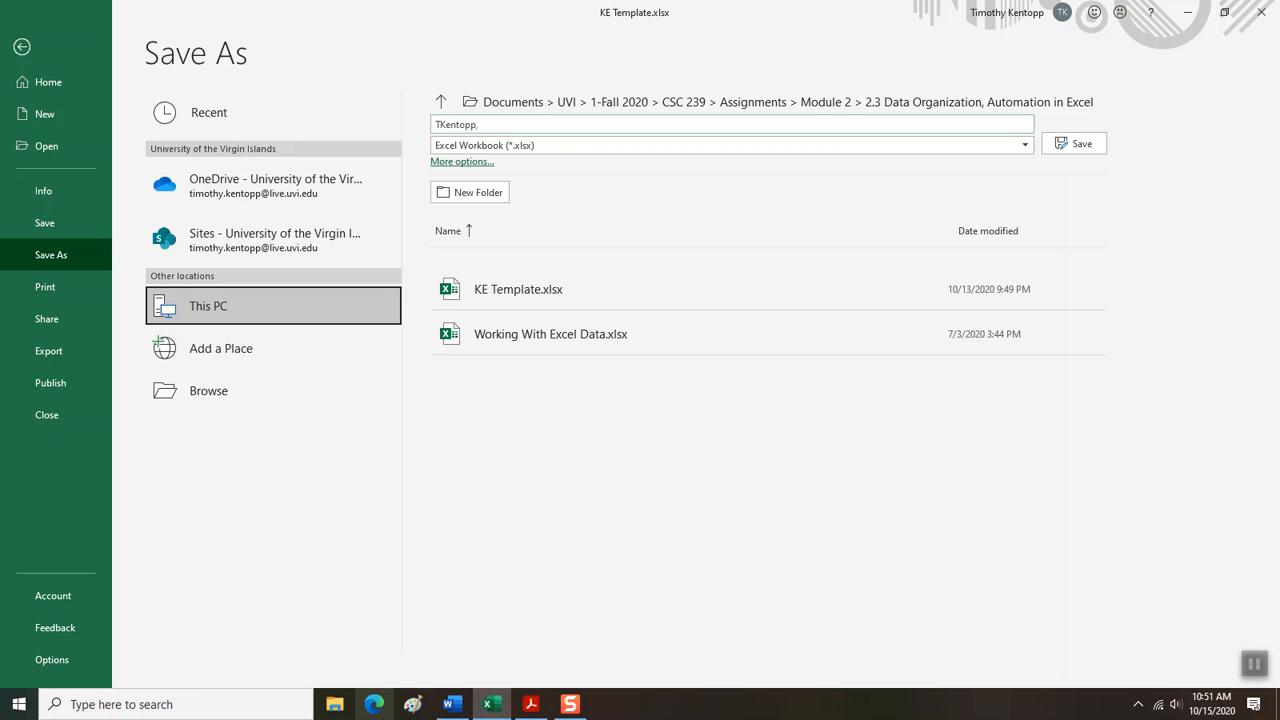
type("2.3 Assignment")
key("Return")
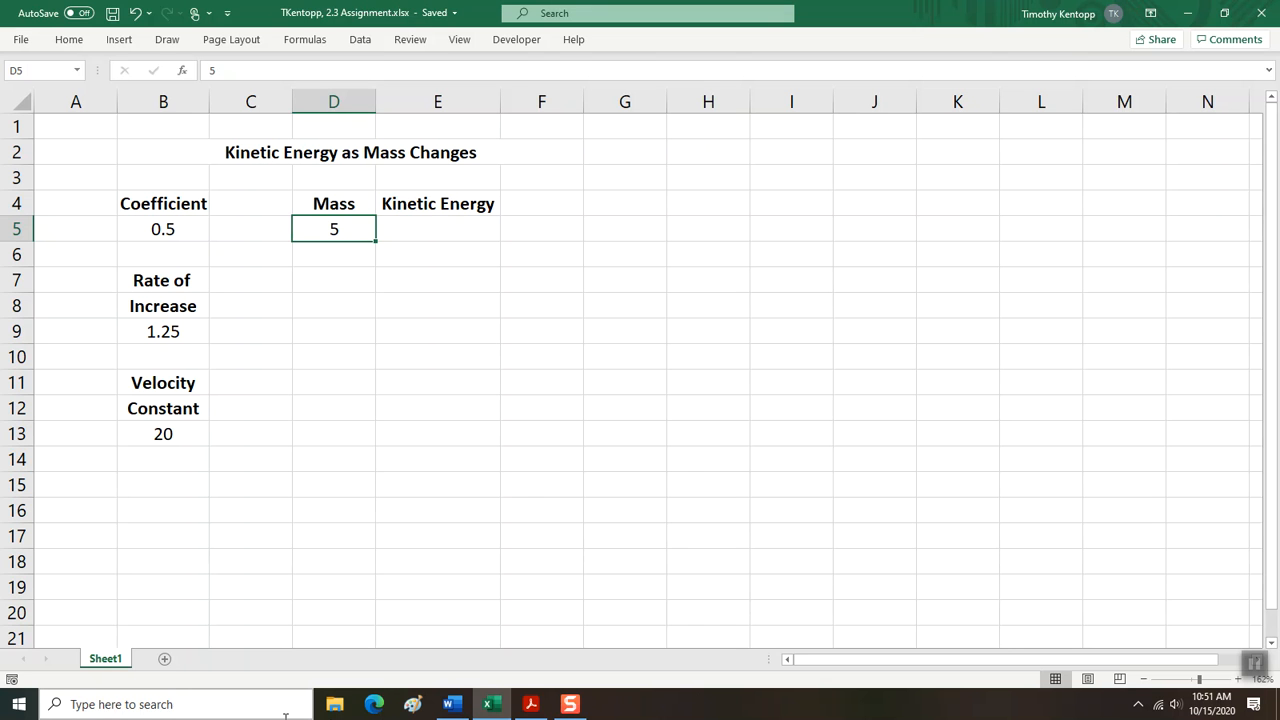
Switch to the KE Template document in Word and save a copy named with the author's name followed by ", 2.3 Assignment".
left_click(455, 705)
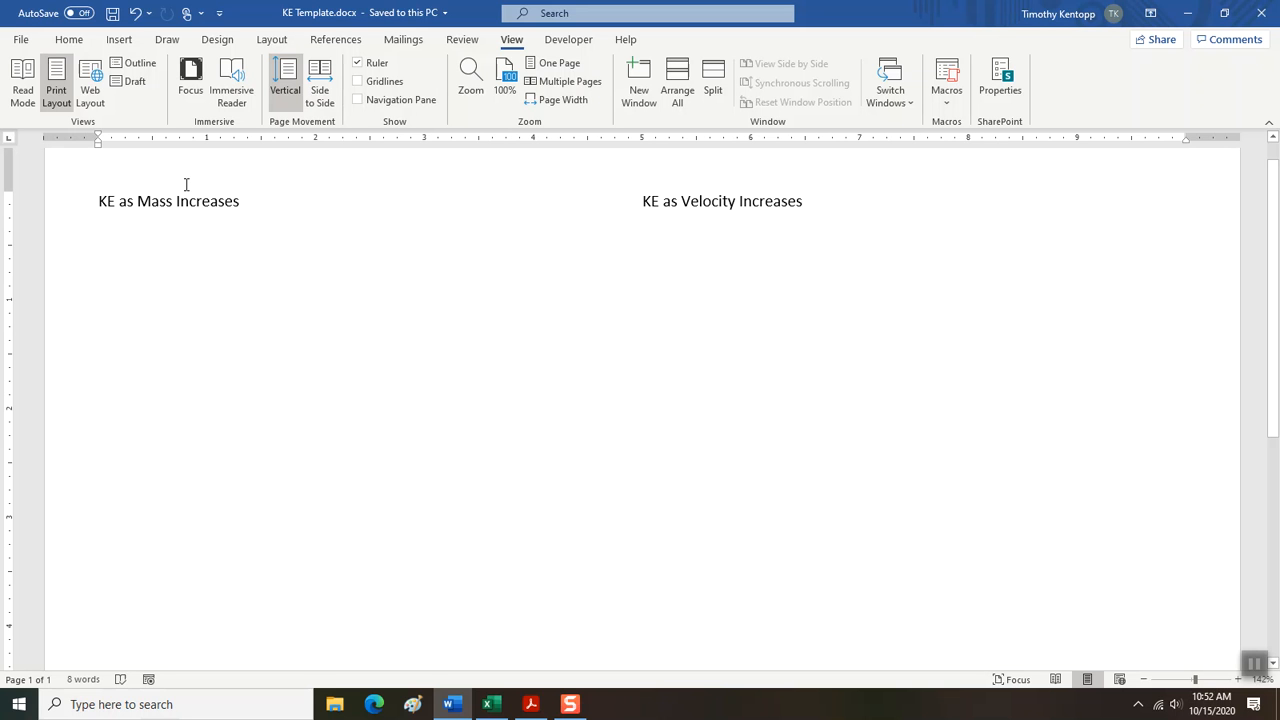
left_click(21, 41)
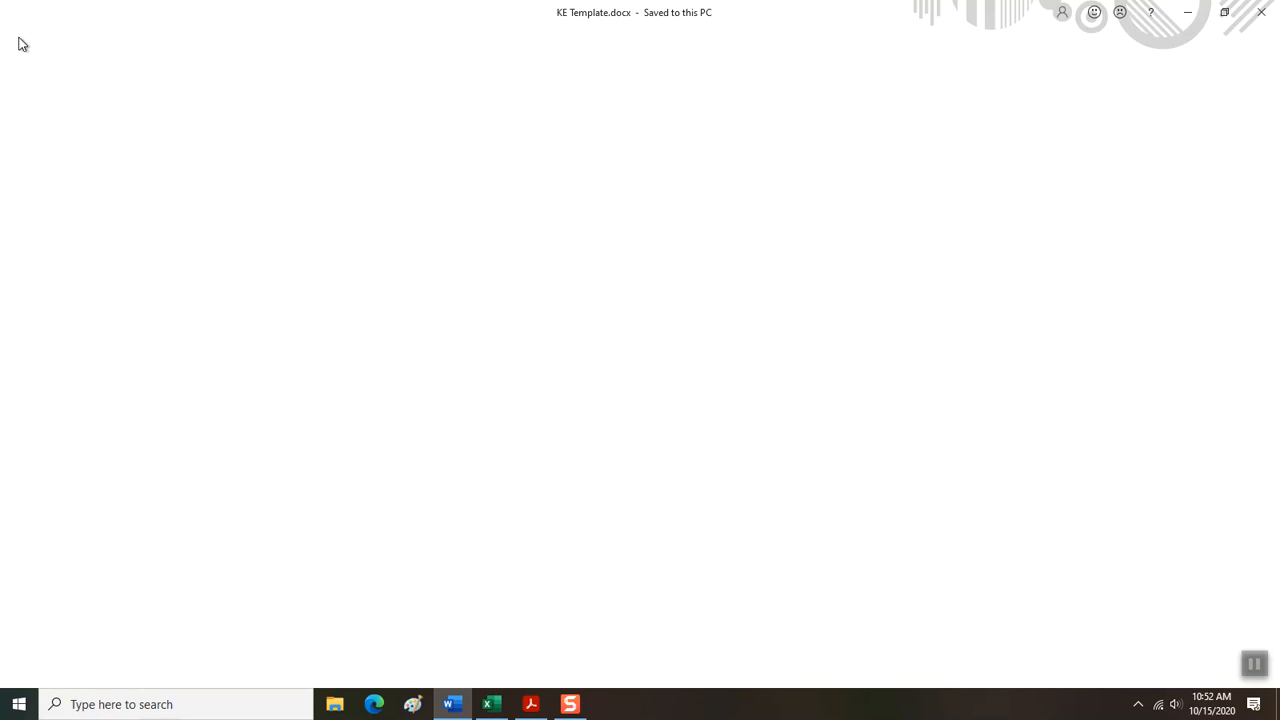
left_click(30, 252)
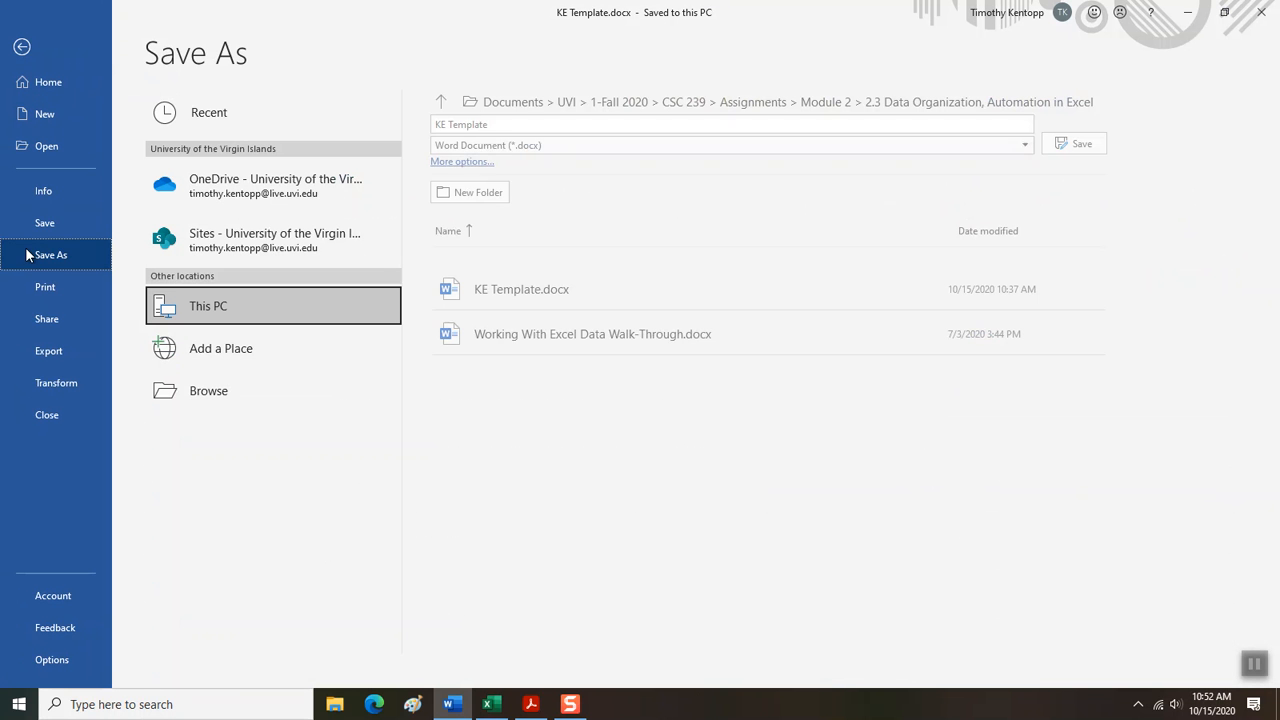
left_click(500, 125)
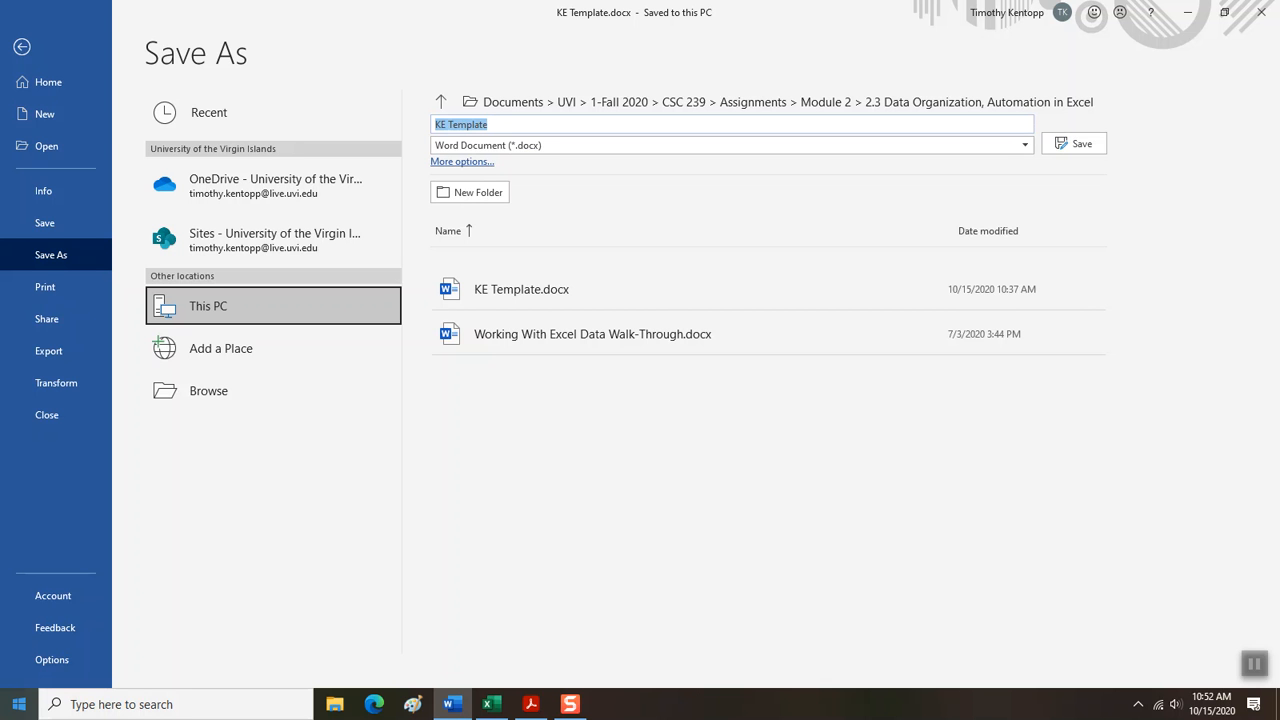
type("TKentoppp")
key("BackSpace")
type(", 2.3 Assignment")
key("Return")
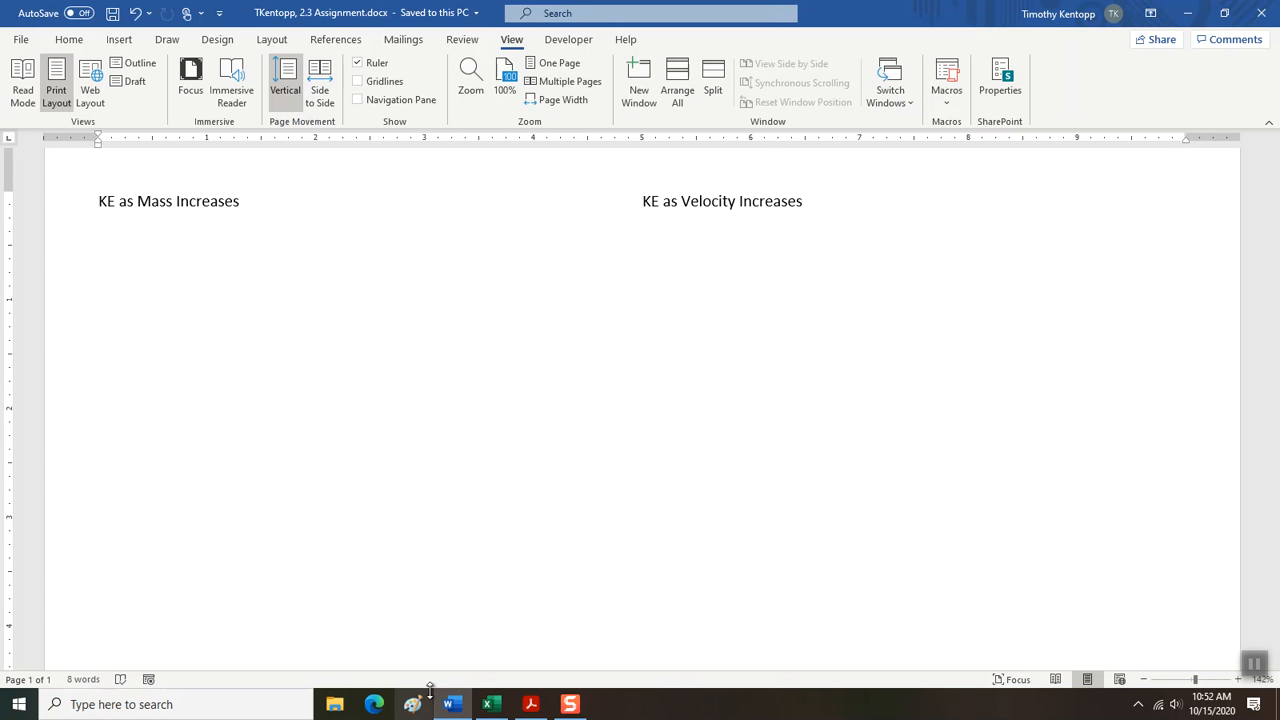
Compare the Excel worksheet's coefficient, mass and kinetic energy cells with the terms of the equation in the PDF walk-through.
left_click(485, 701)
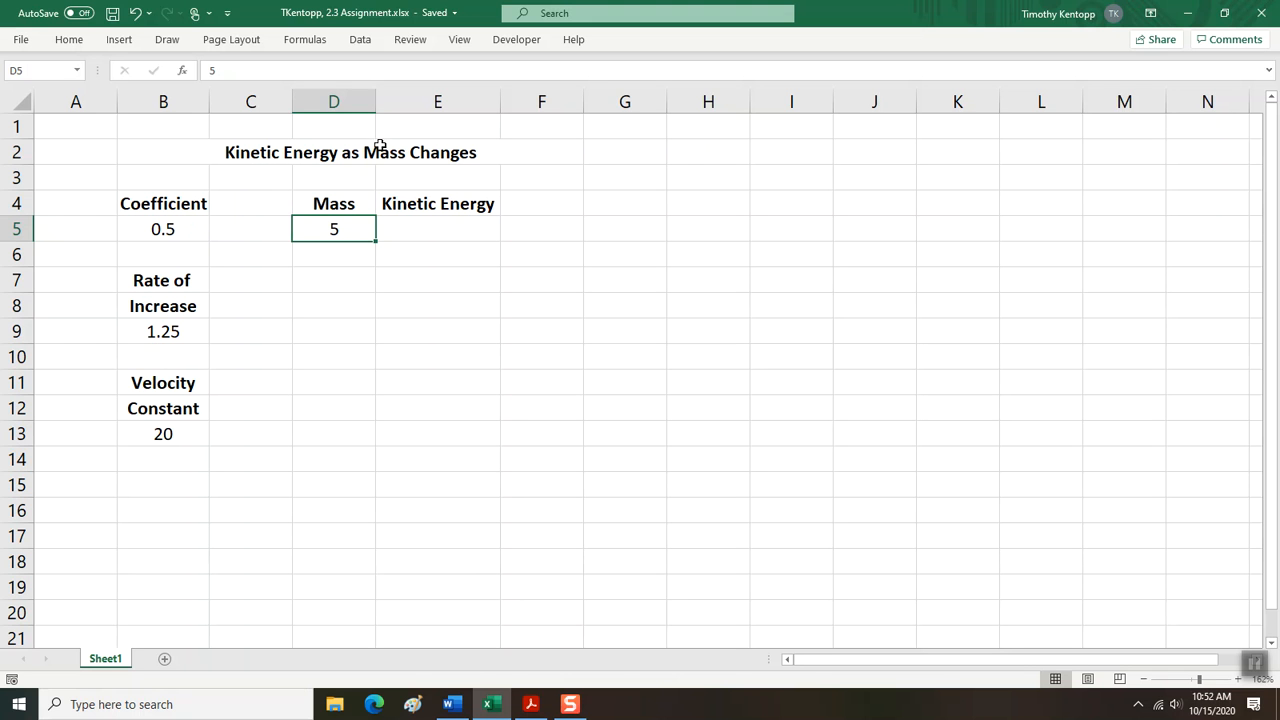
mouse_move(527, 703)
left_click(178, 231)
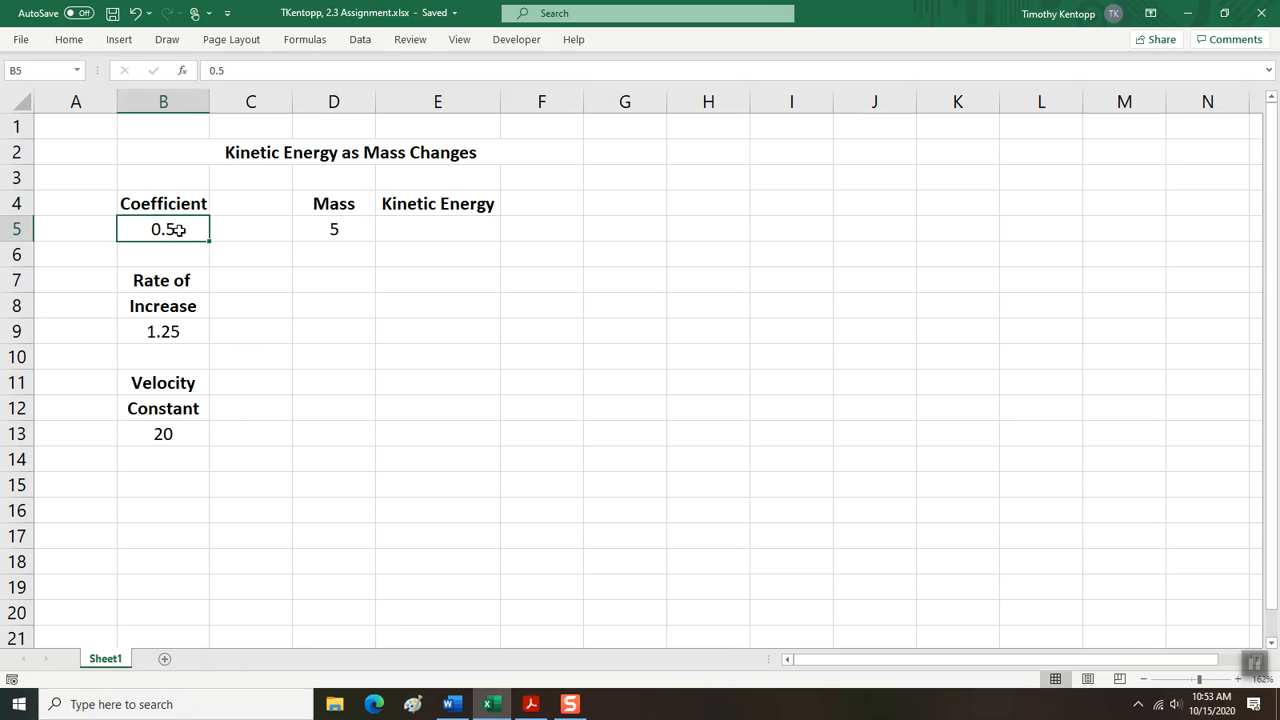
left_click(531, 705)
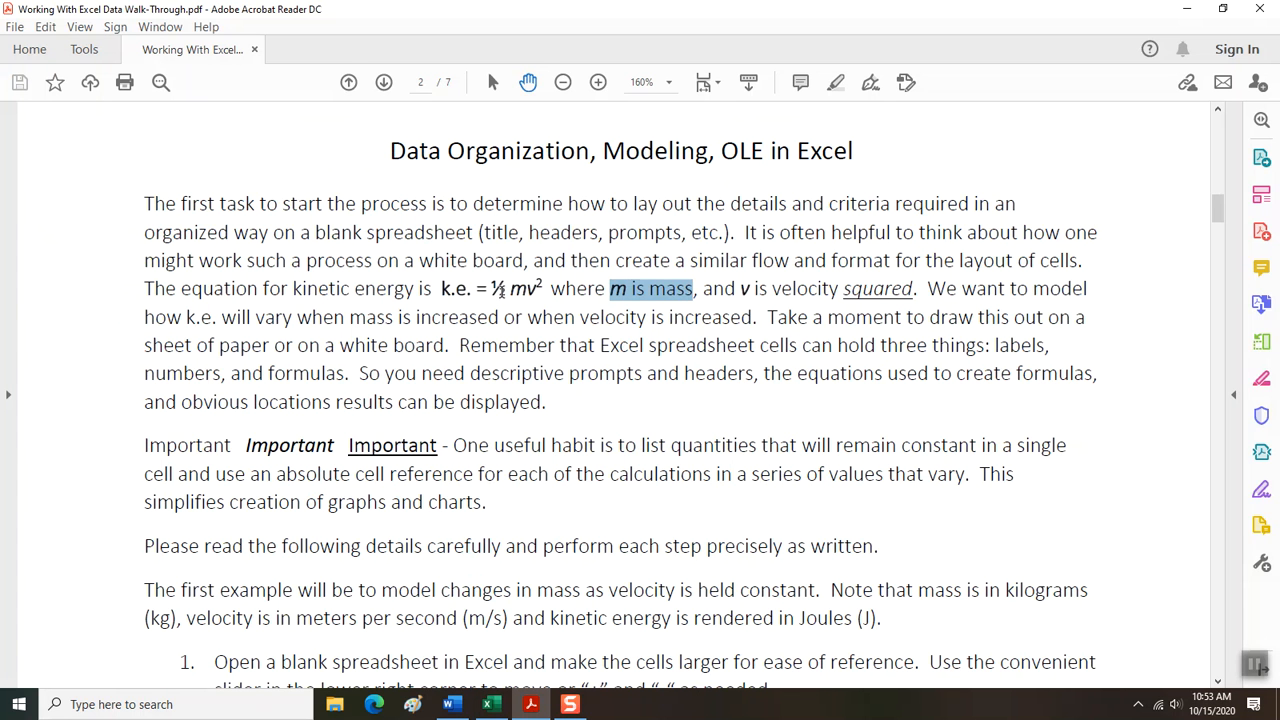
key("alt+Tab")
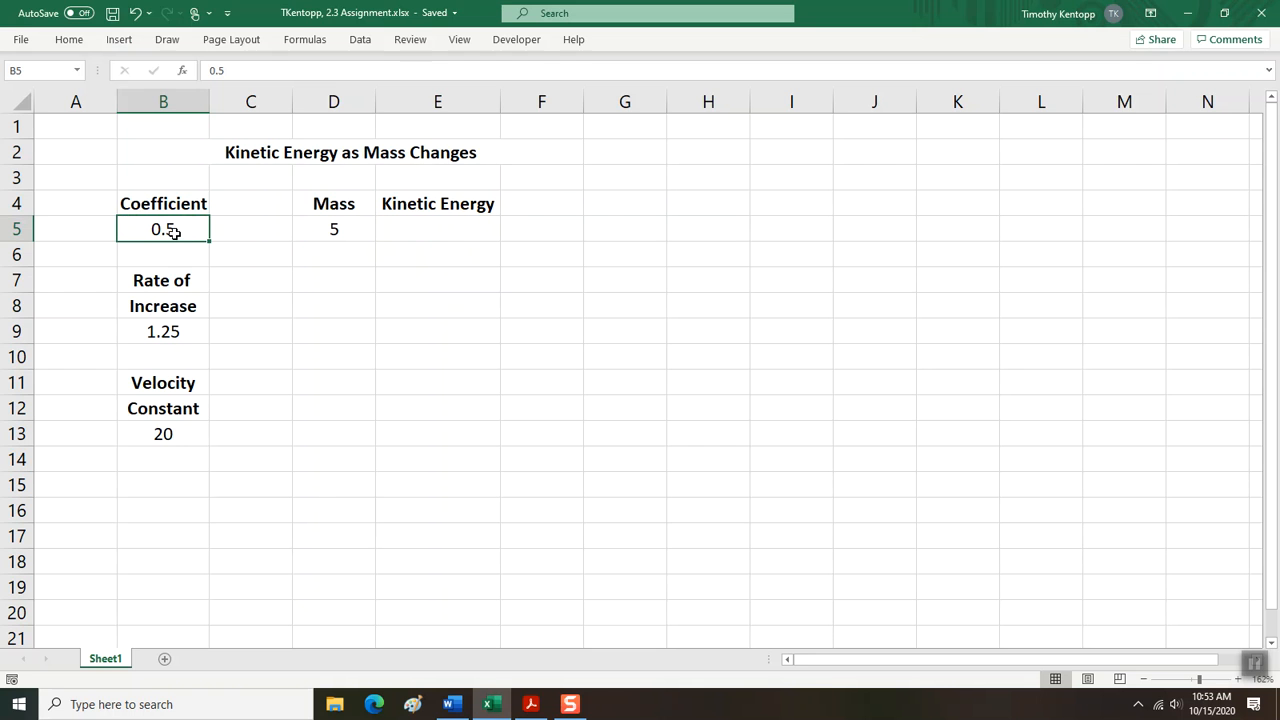
key("alt+Tab")
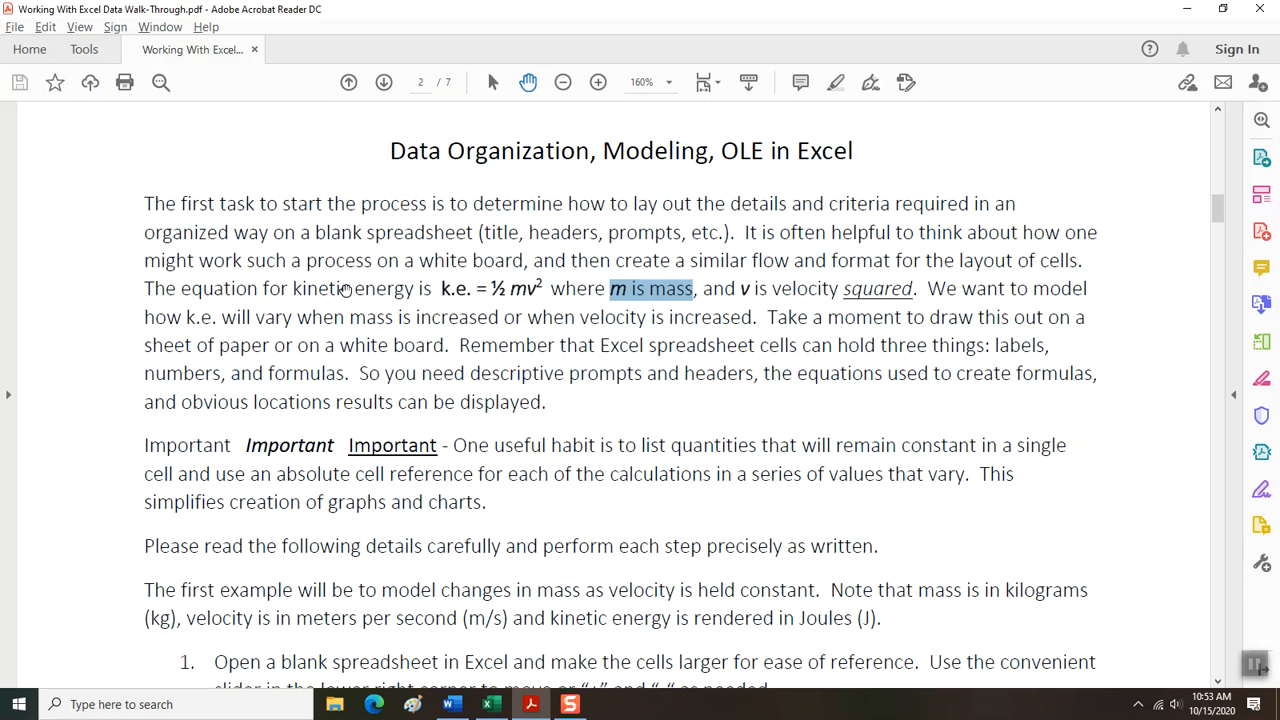
left_click(512, 289)
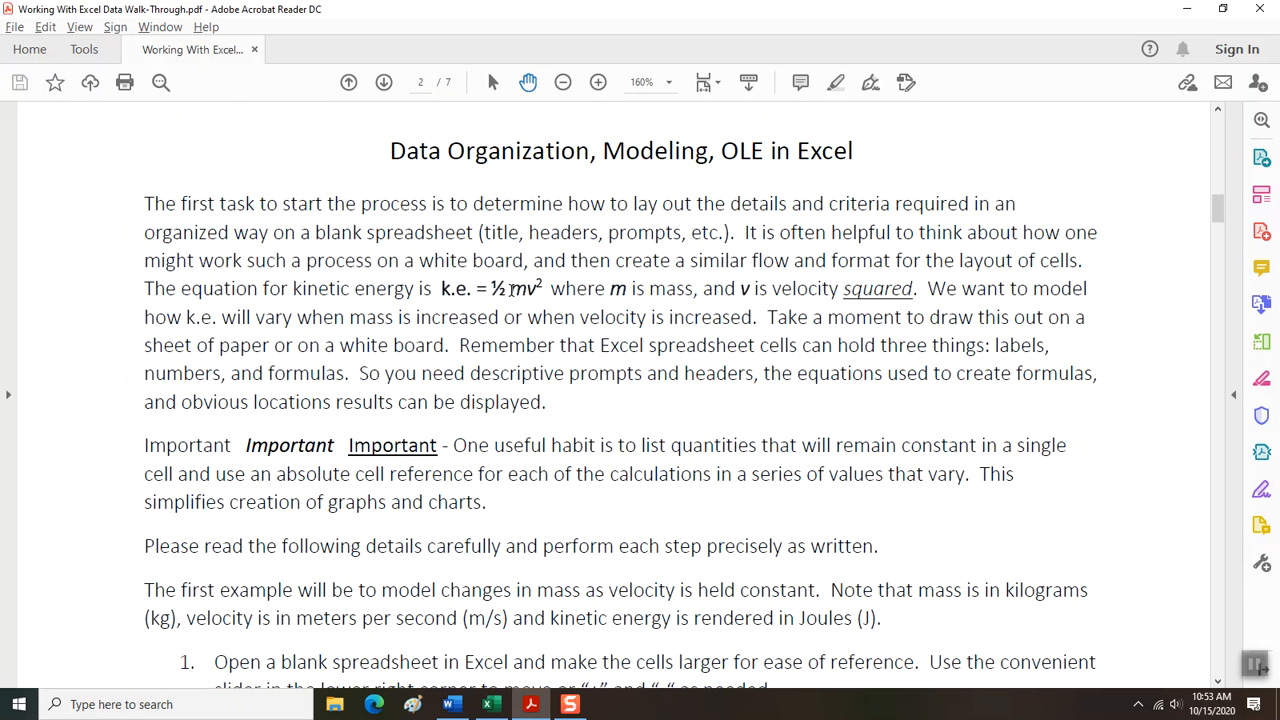
left_click_drag(512, 289, 526, 288)
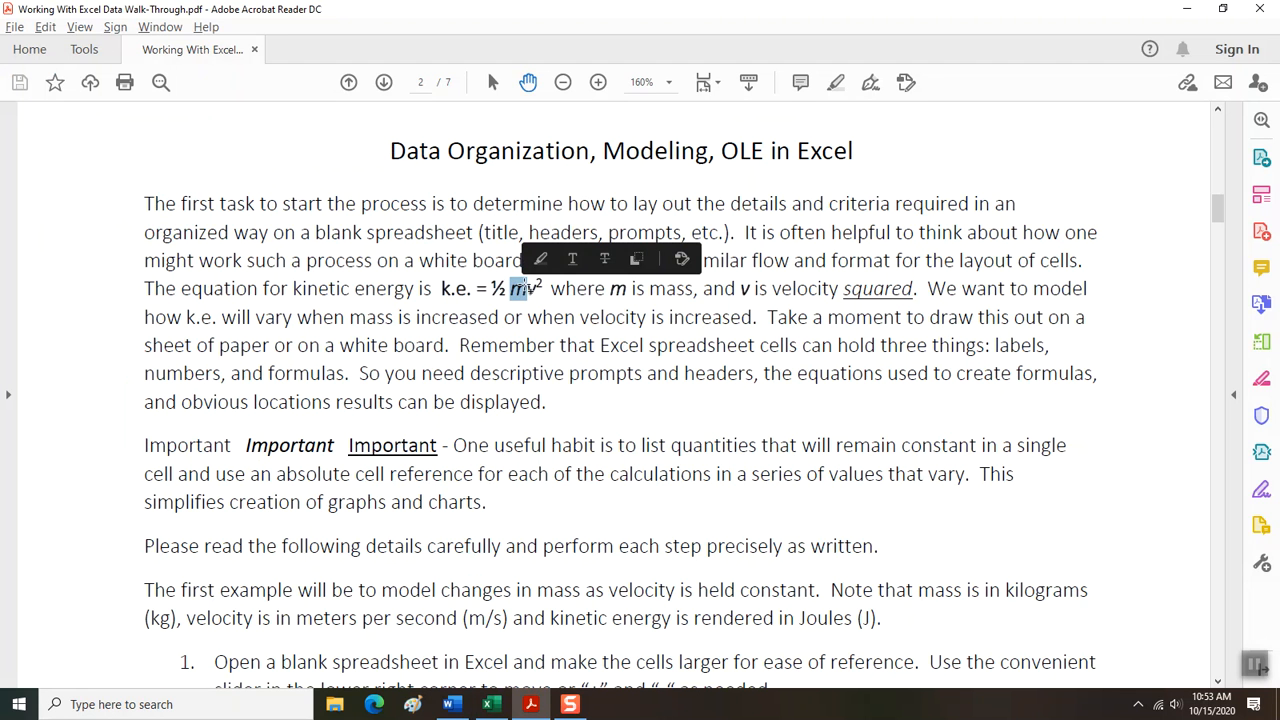
left_click_drag(512, 289, 538, 287)
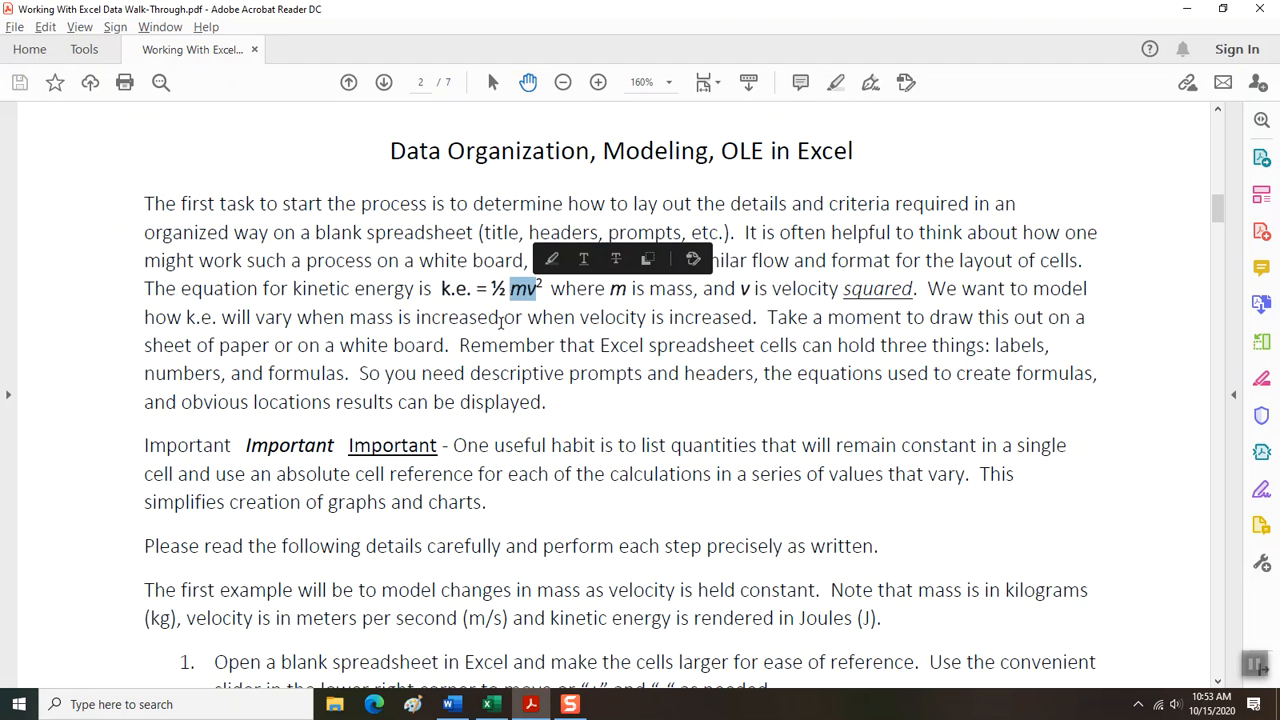
key("alt+Tab")
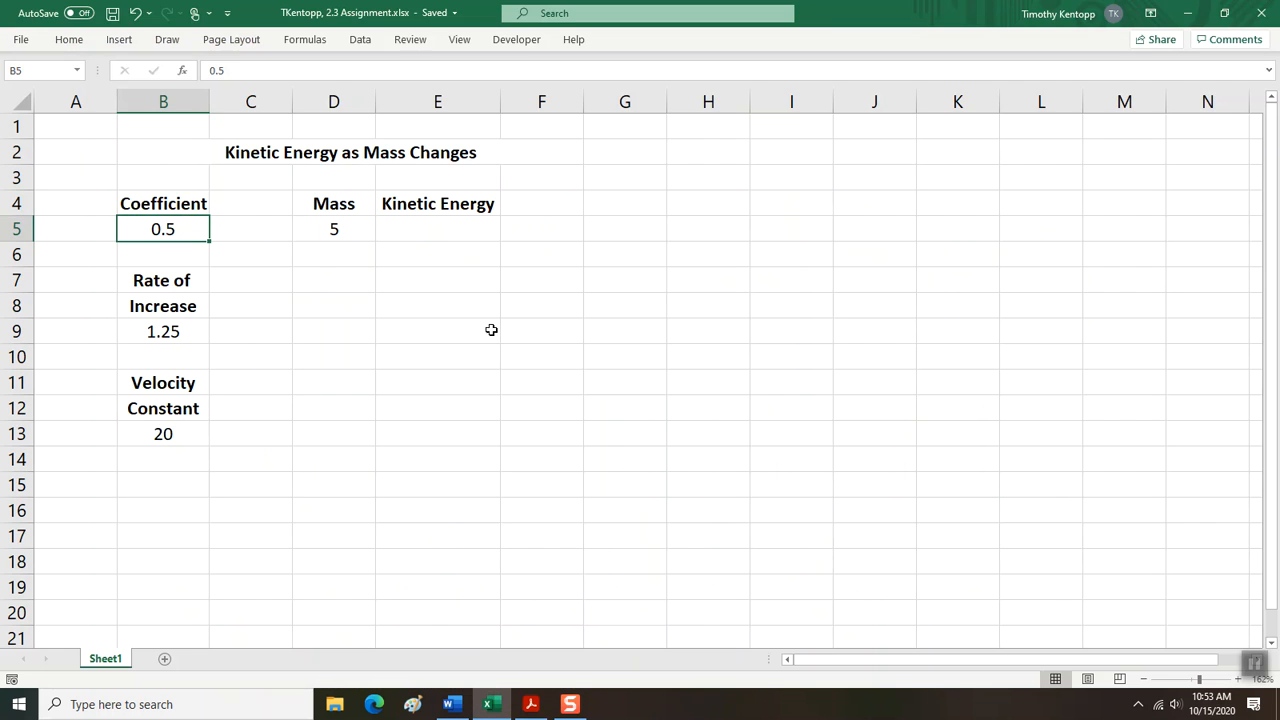
left_click(411, 228)
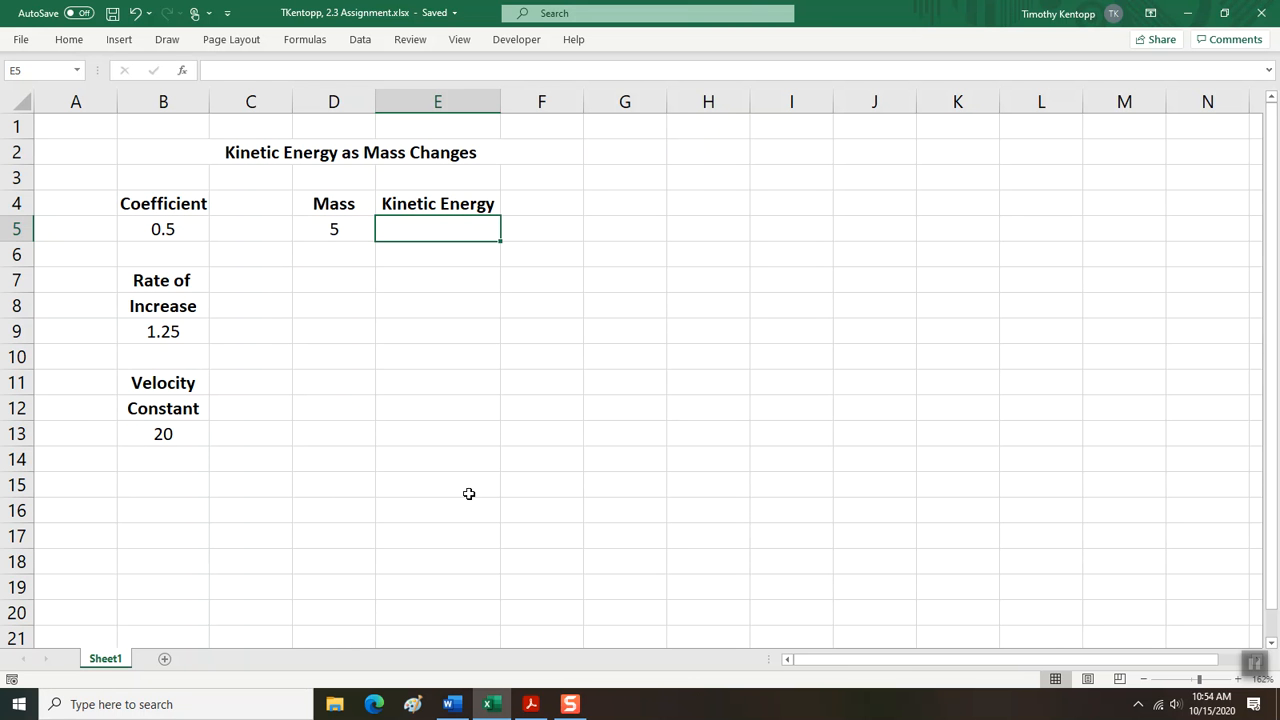
left_click(532, 705)
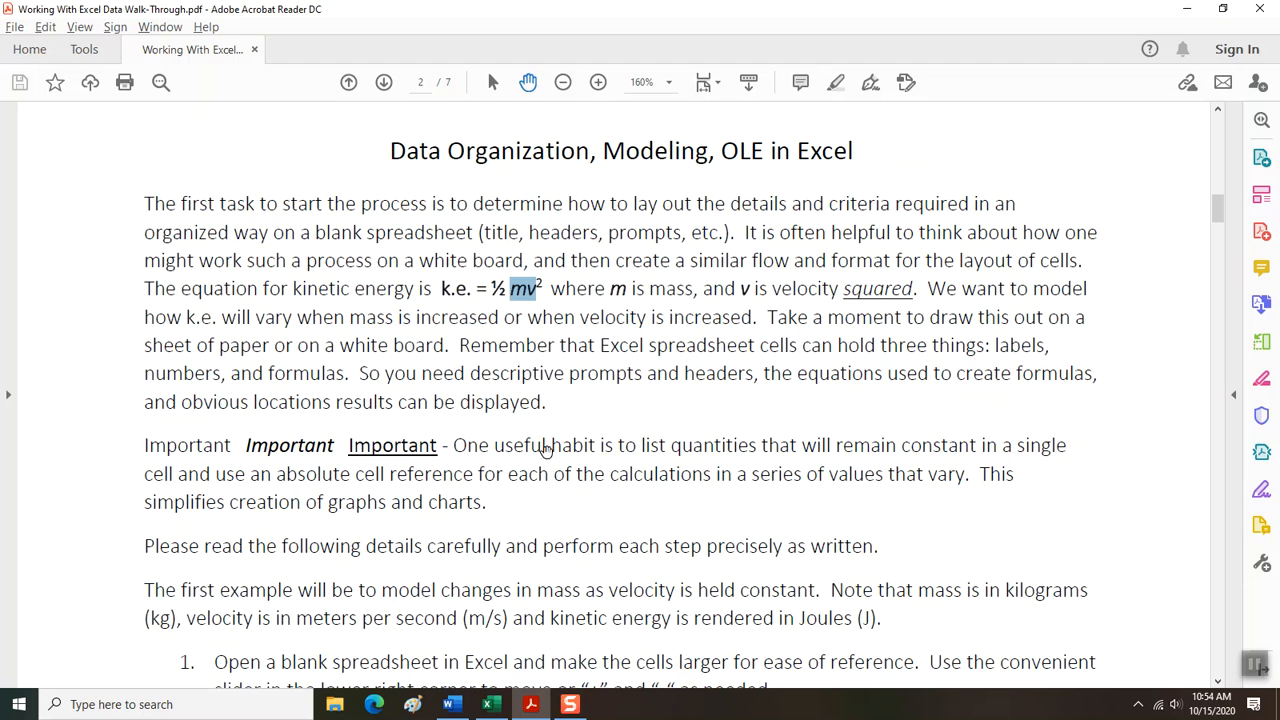
left_click(505, 706)
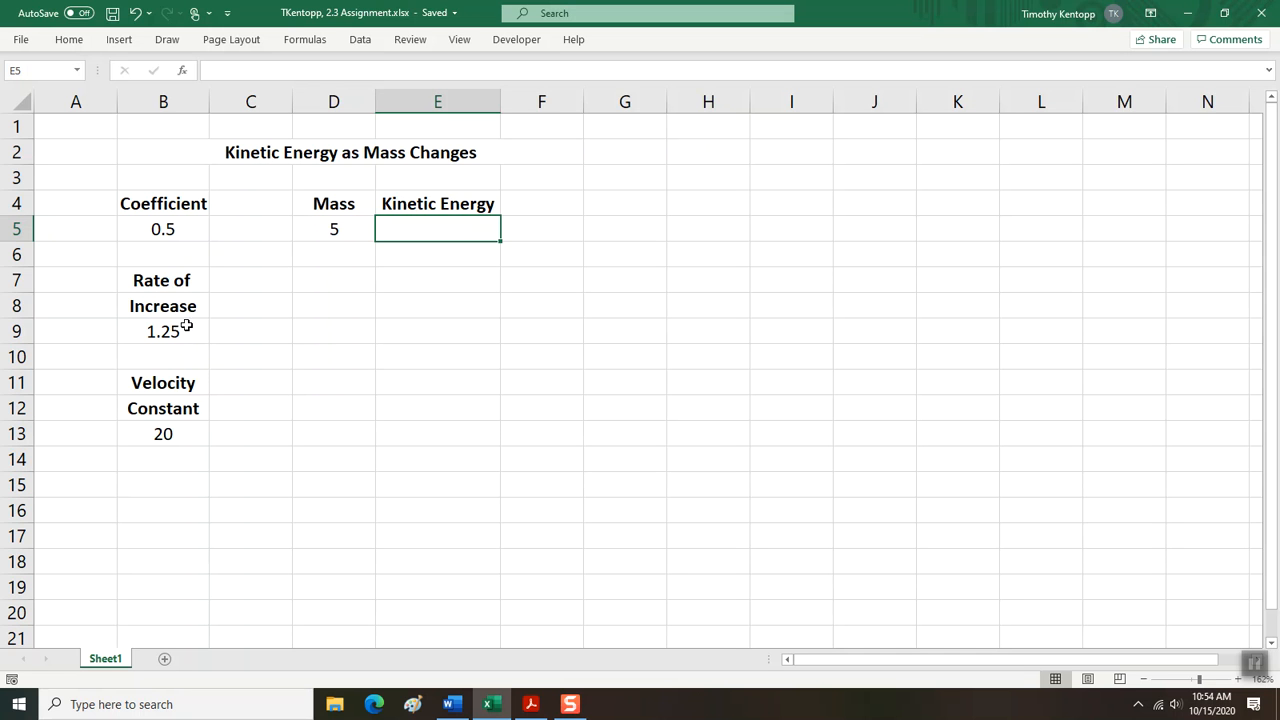
Enter the formula =D5*B9 in cell D6 to multiply the starting mass by the rate of increase.
left_click(318, 254)
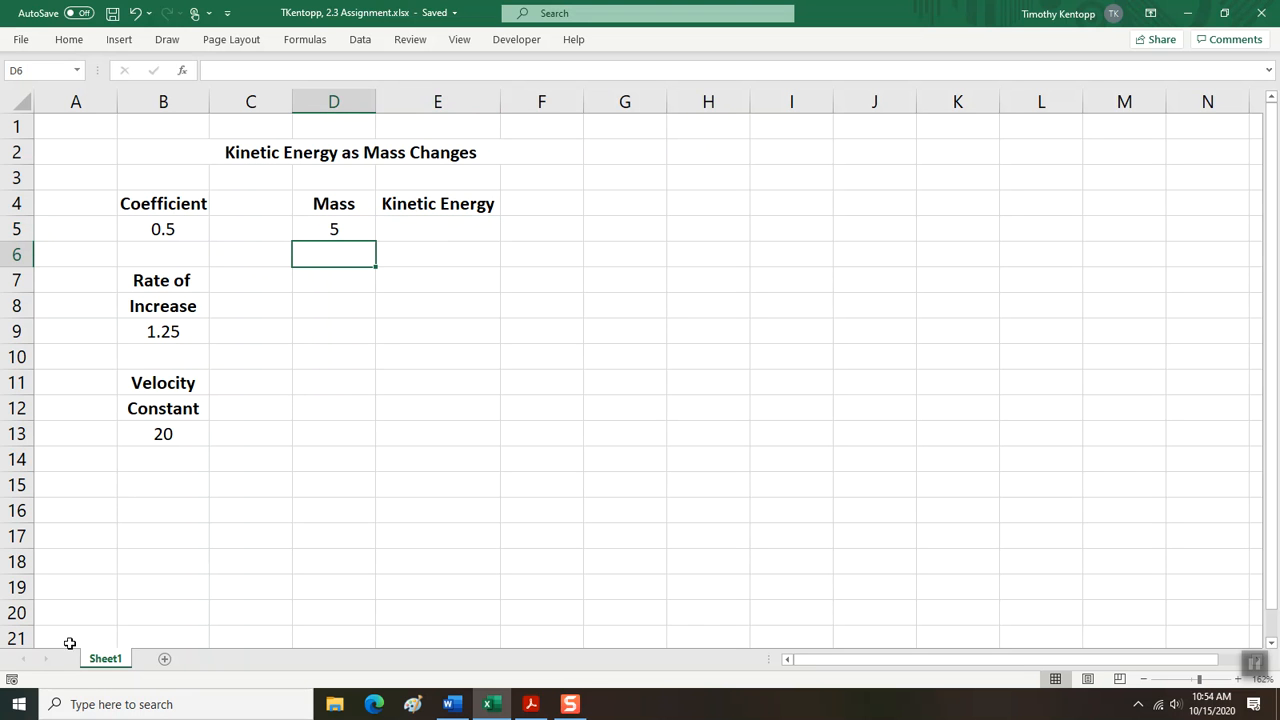
type("=")
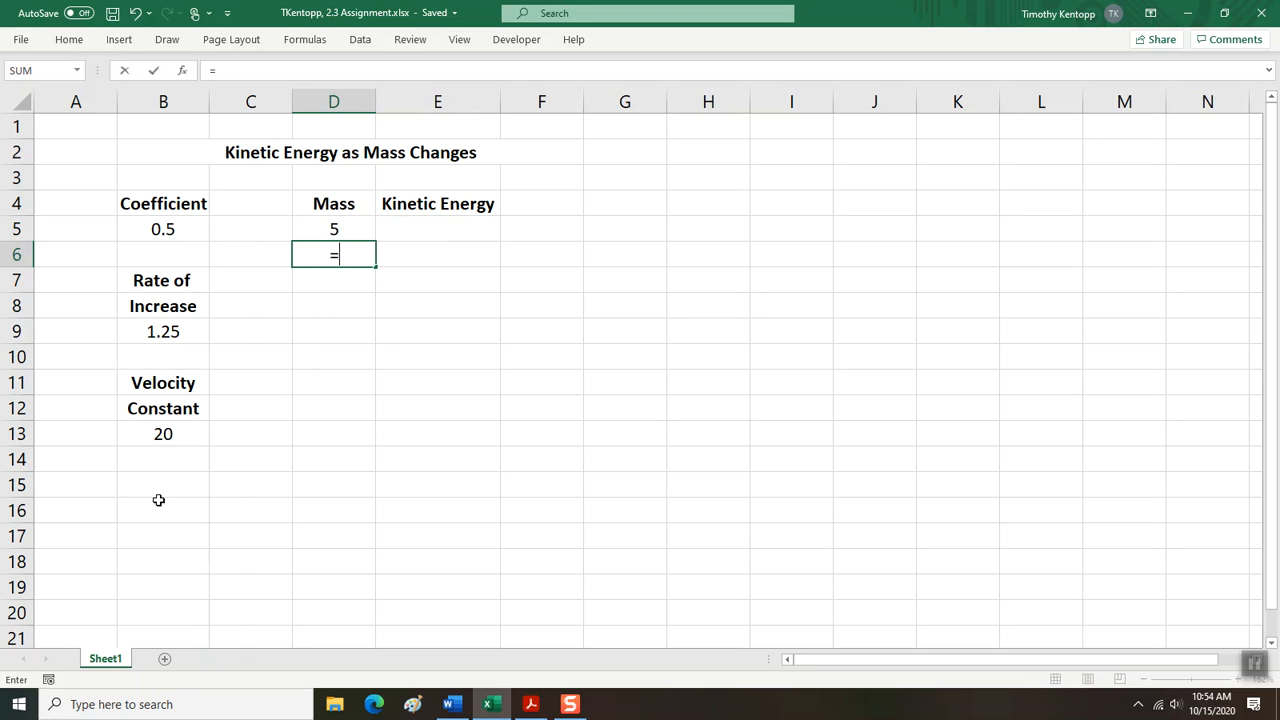
left_click(308, 229)
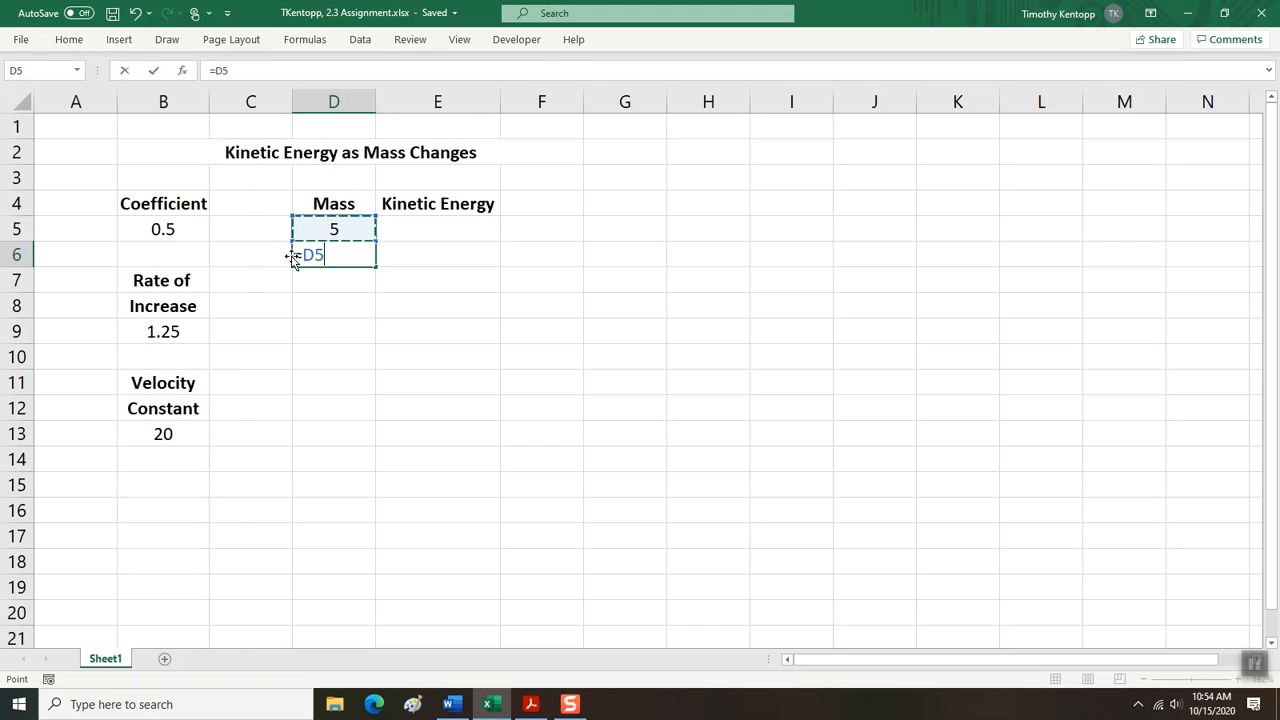
type("*")
left_click(178, 332)
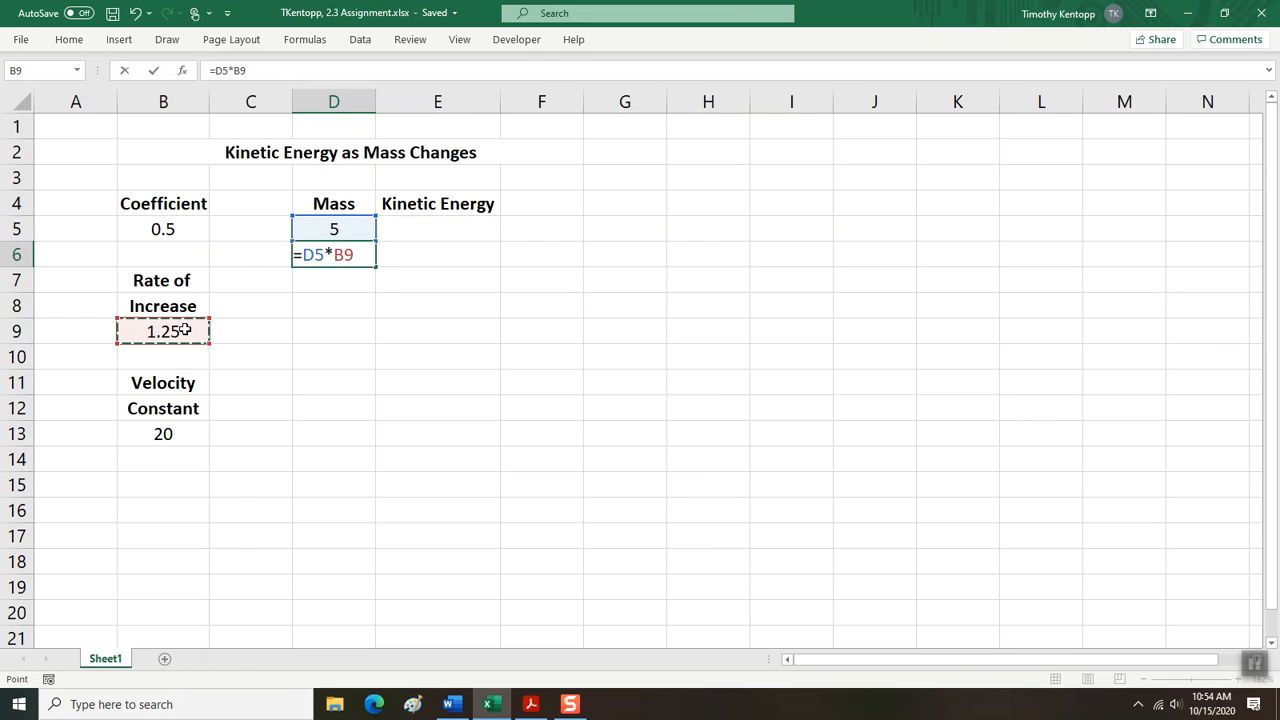
key("Return")
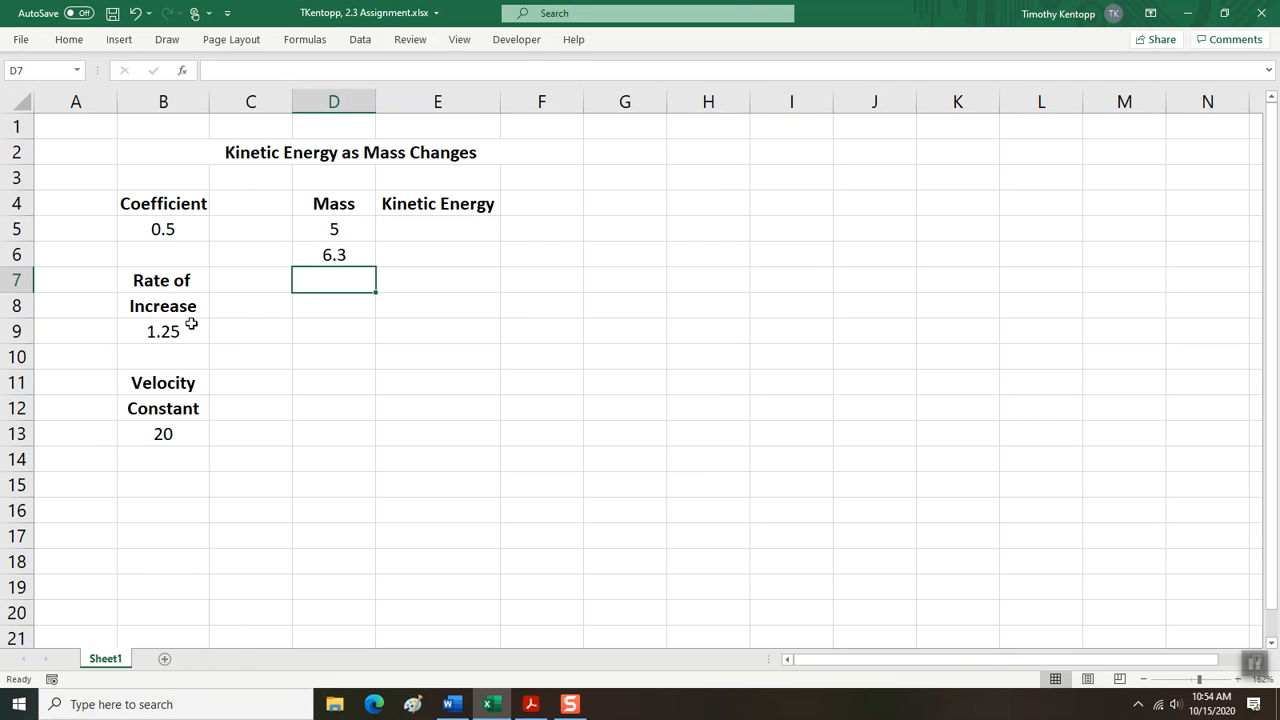
Increase the number format of the mass in cell D6 to two decimal places.
left_click(309, 256)
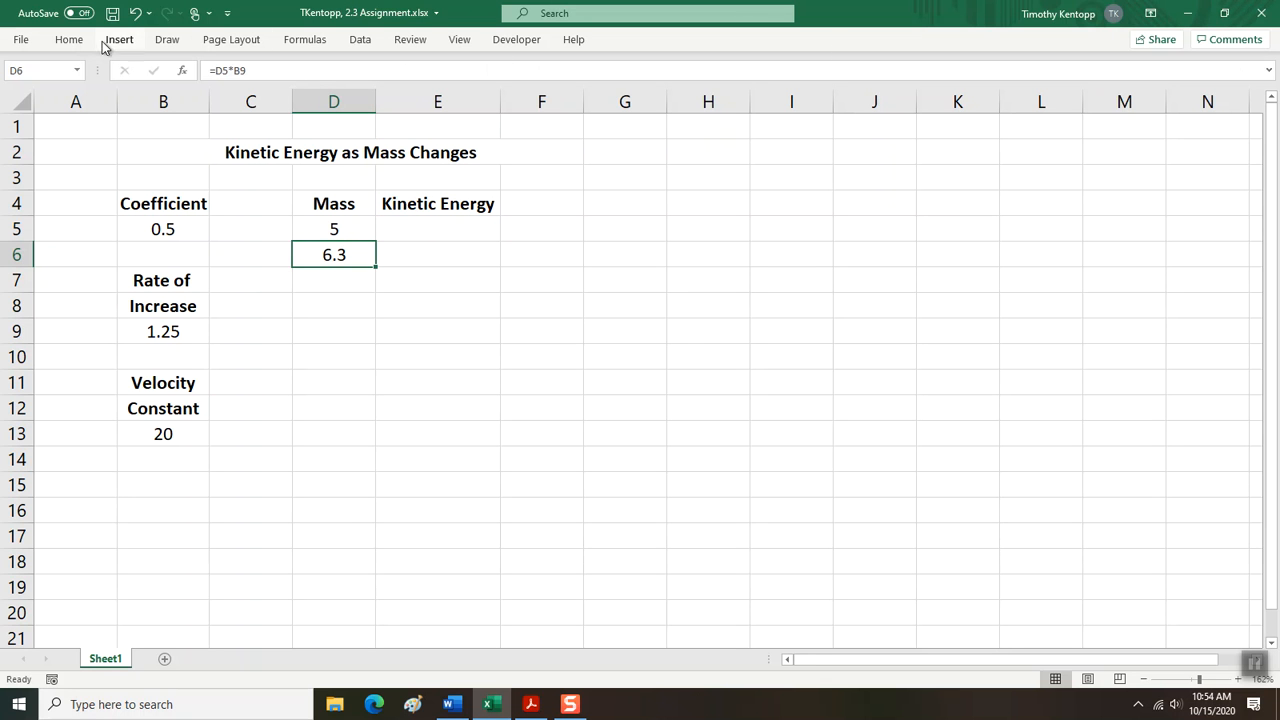
left_click(70, 42)
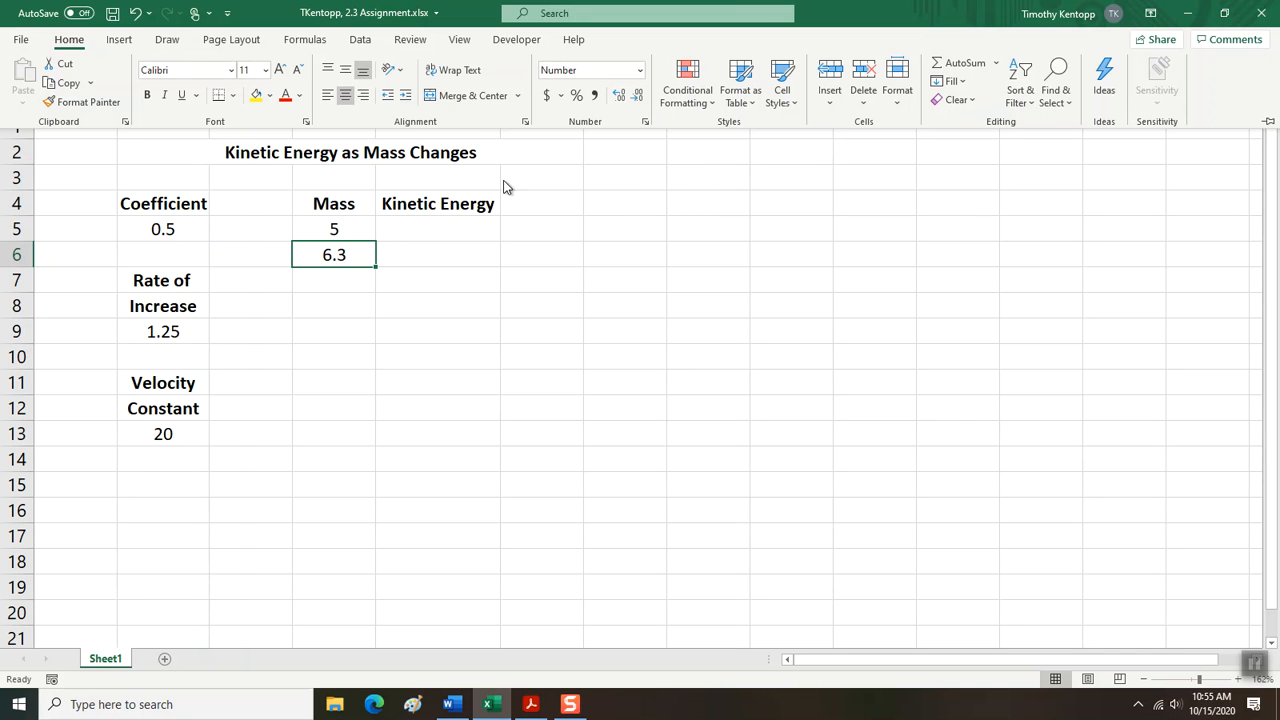
left_click(619, 96)
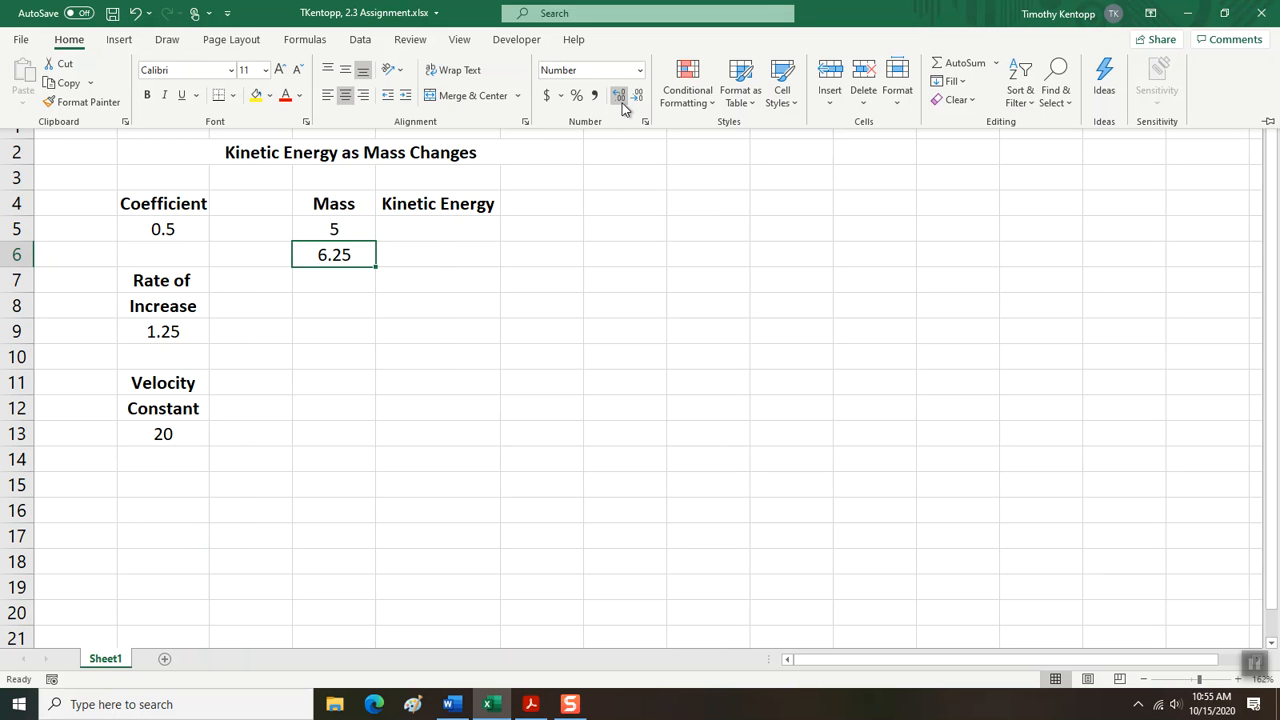
left_click(340, 256)
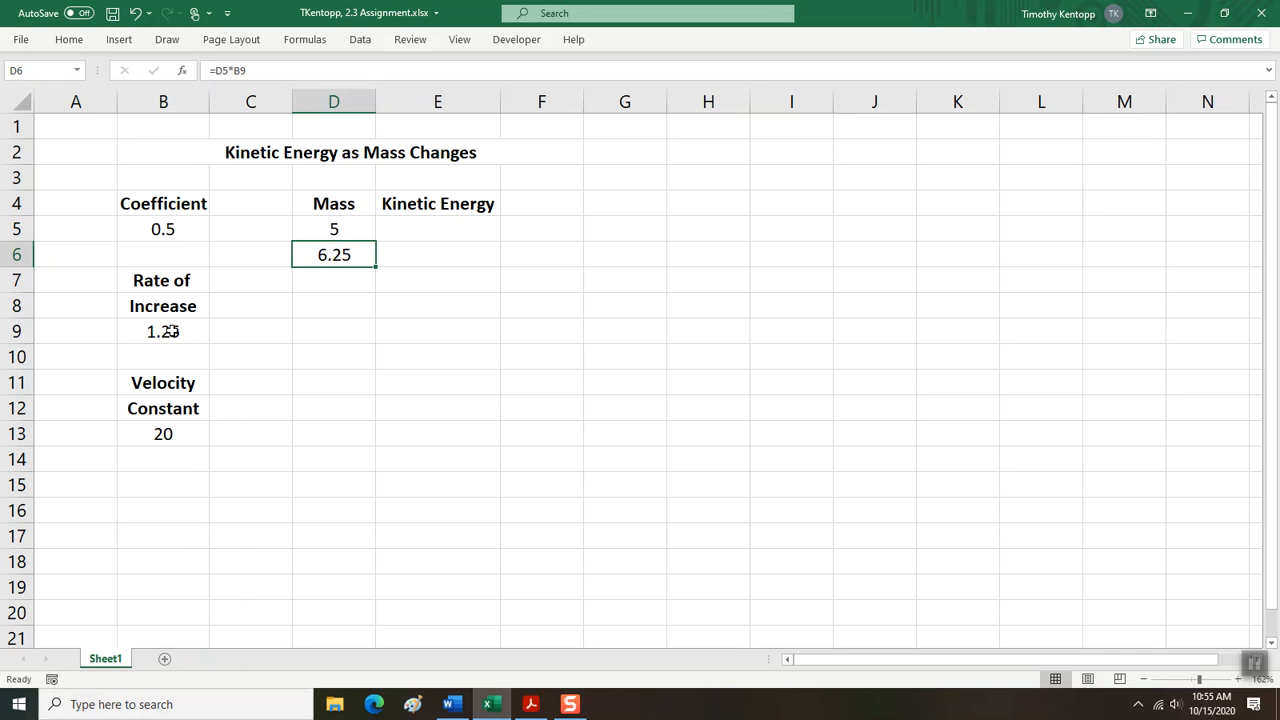
Make the rate of increase reference absolute in cell D6 so the formula reads =D5*$B$9.
left_click(172, 331)
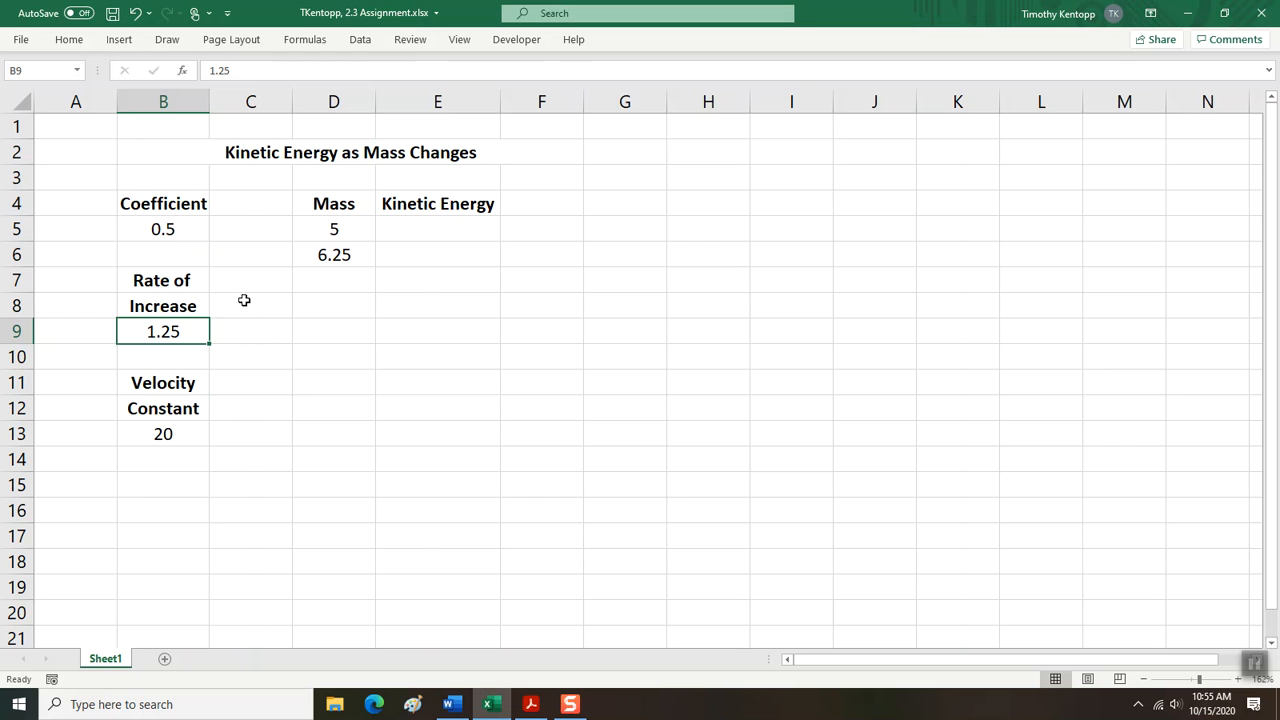
left_click(333, 256)
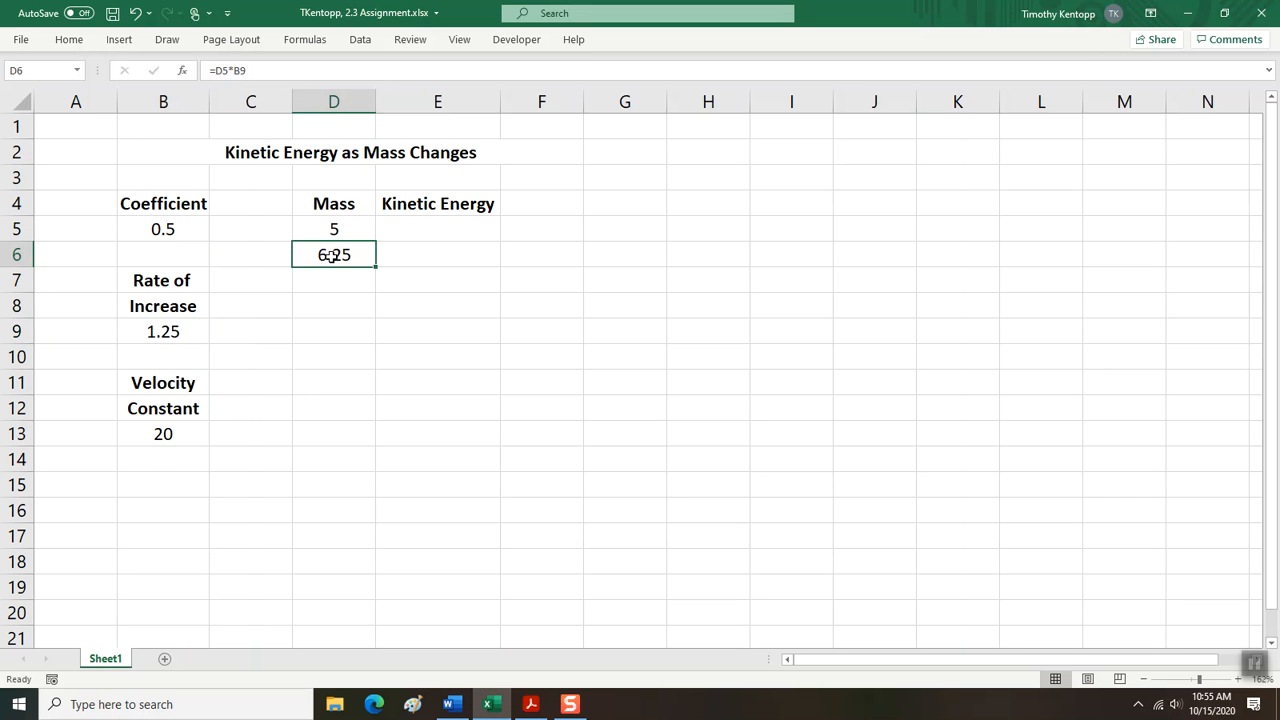
left_click(236, 70)
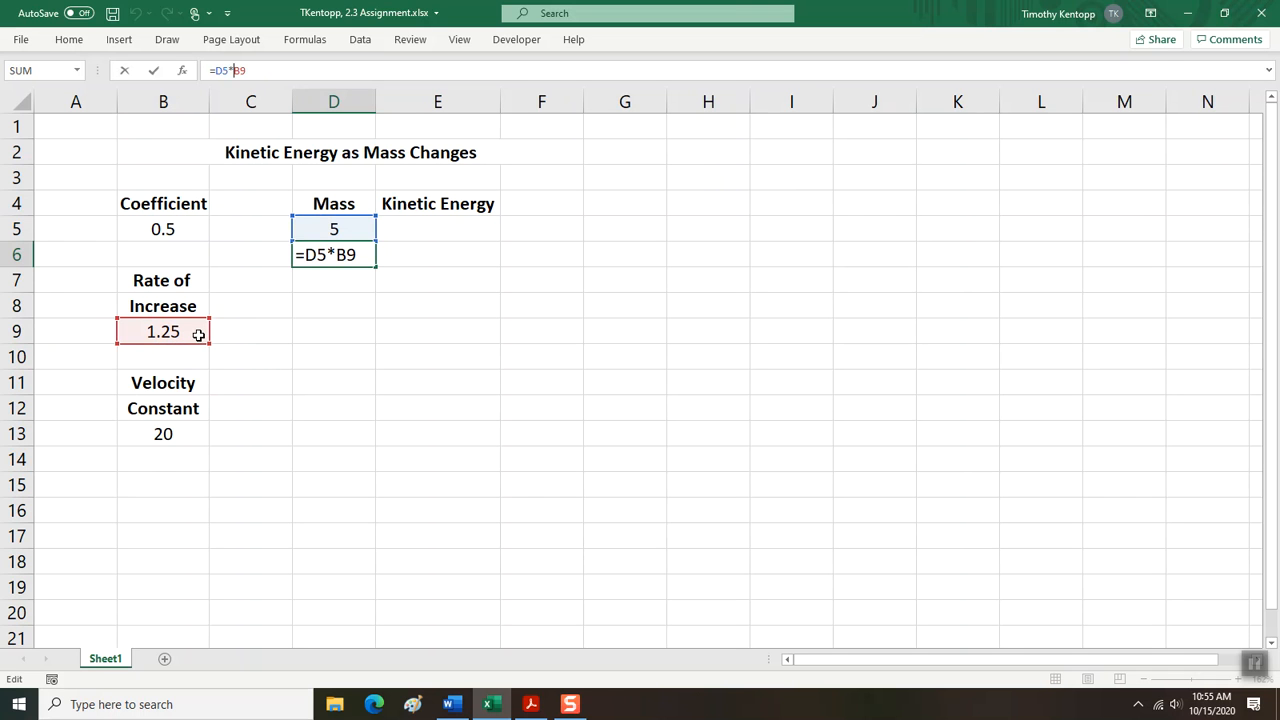
type("$B")
type("$")
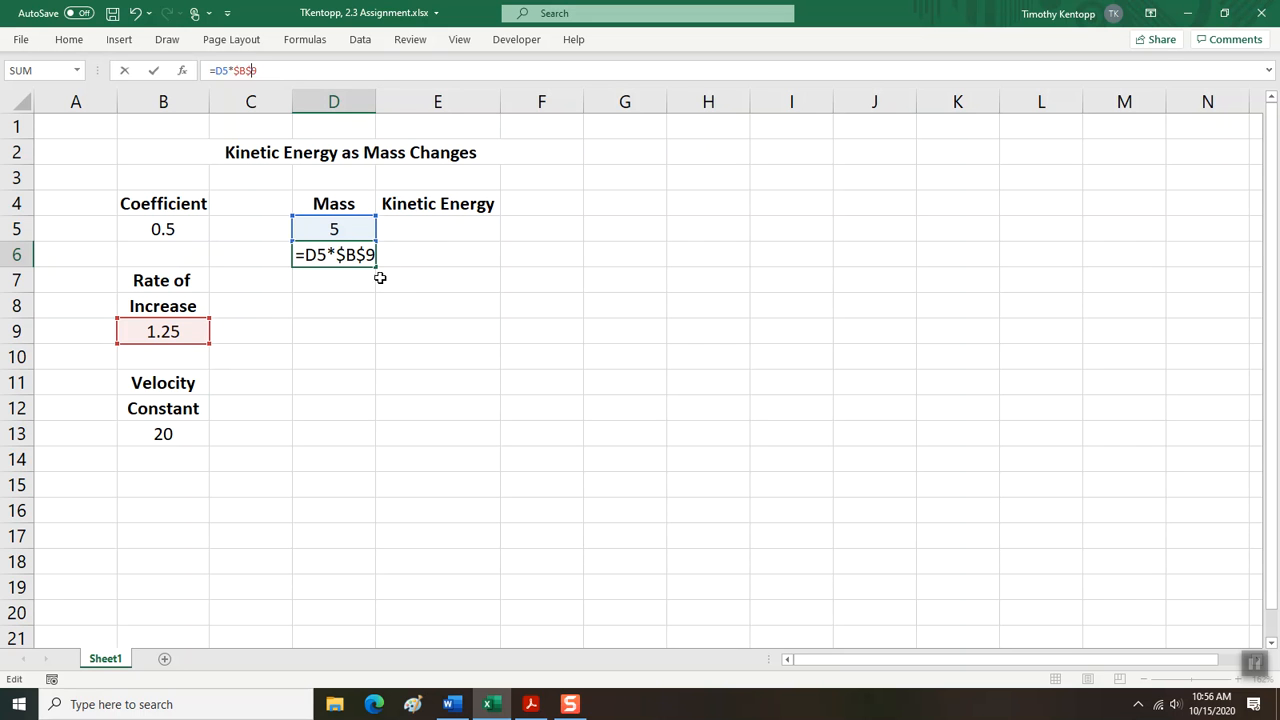
key("Return")
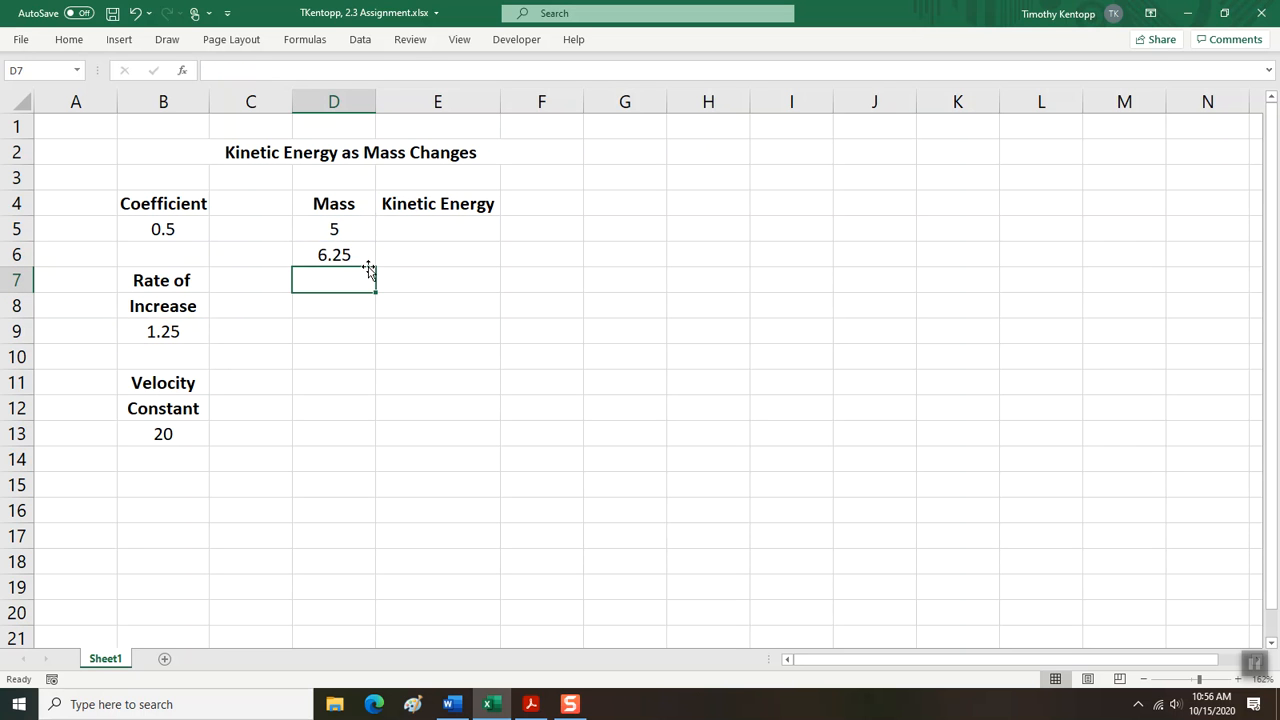
Fill the mass formula from cell D6 down through D18.
left_click(347, 255)
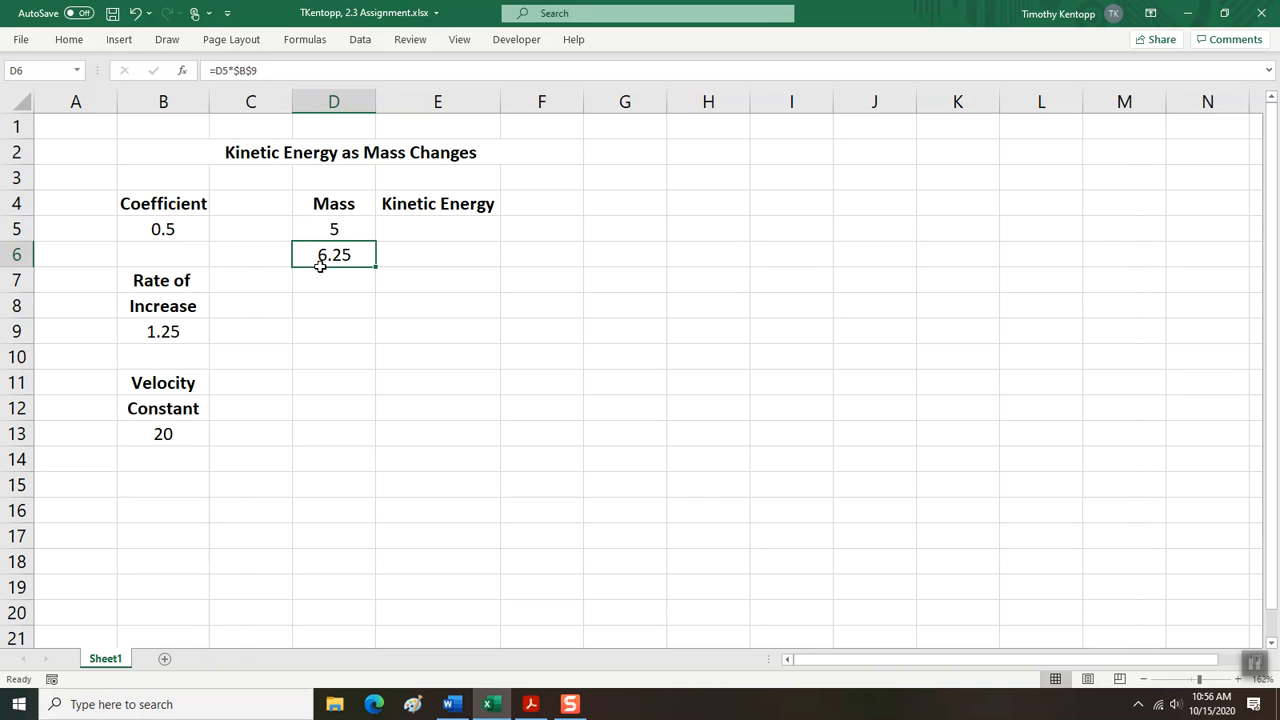
left_click_drag(320, 265, 340, 479)
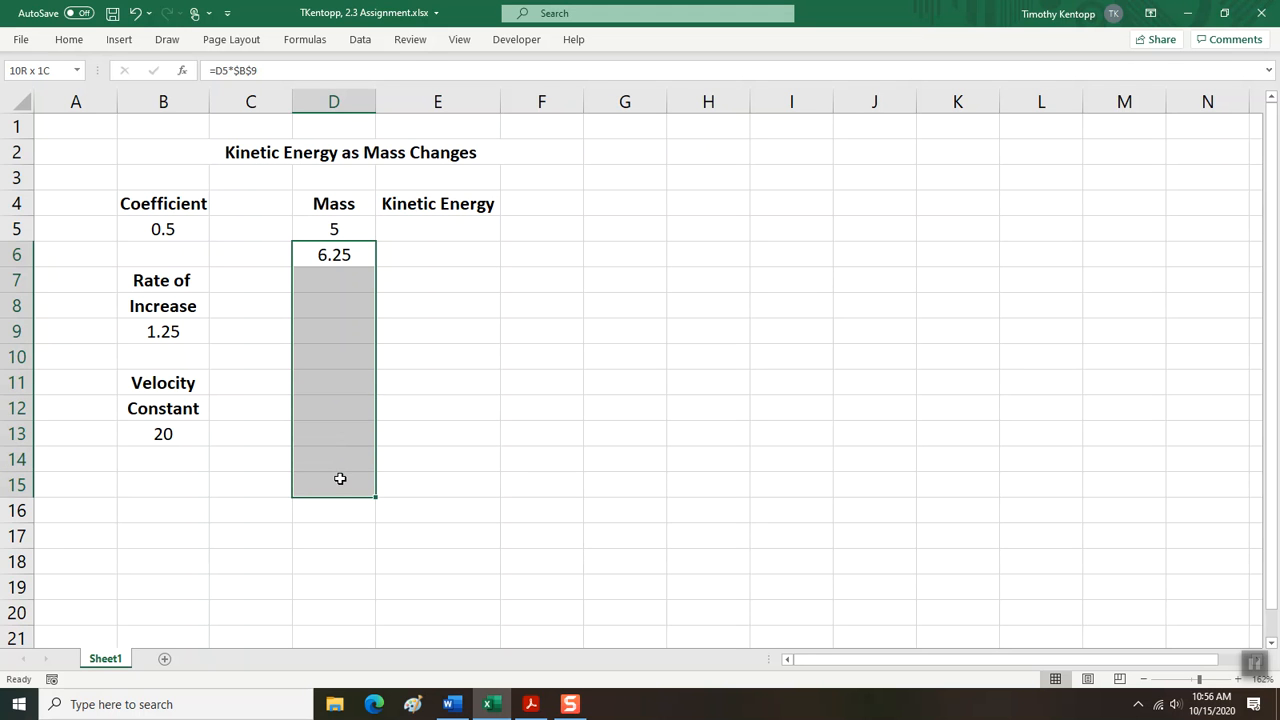
left_click_drag(340, 479, 349, 543)
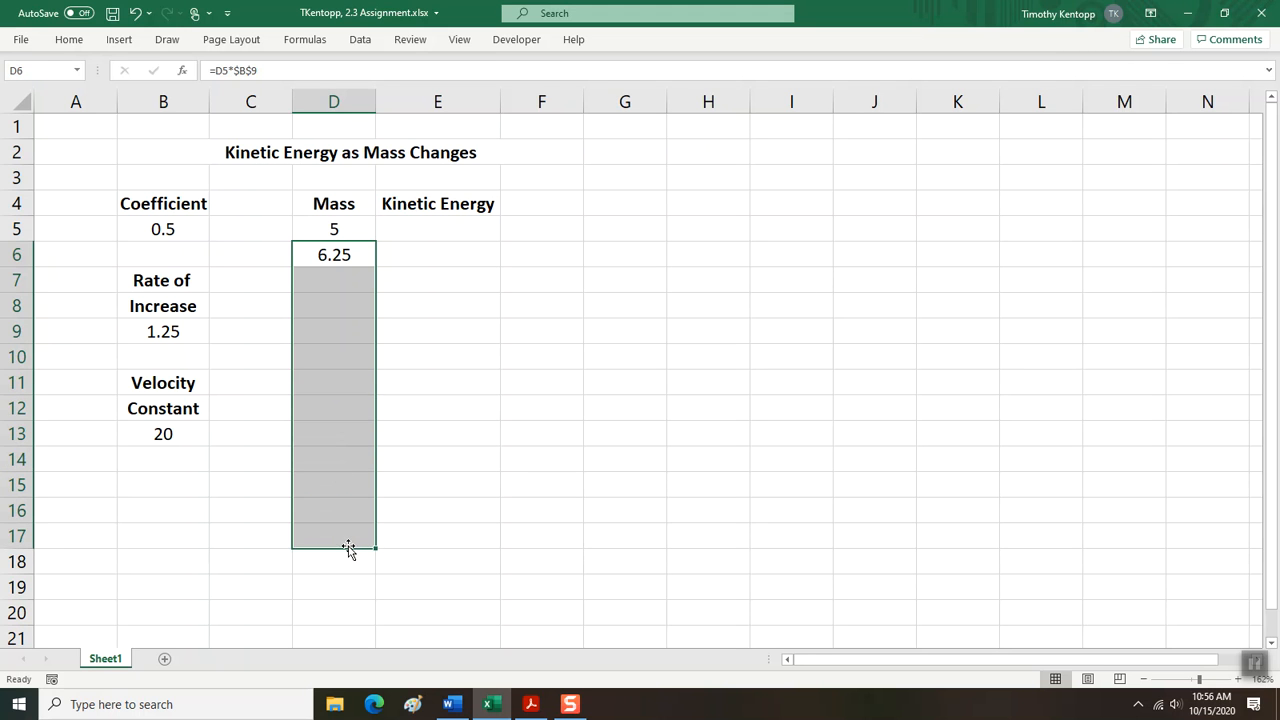
left_click_drag(340, 251, 351, 543)
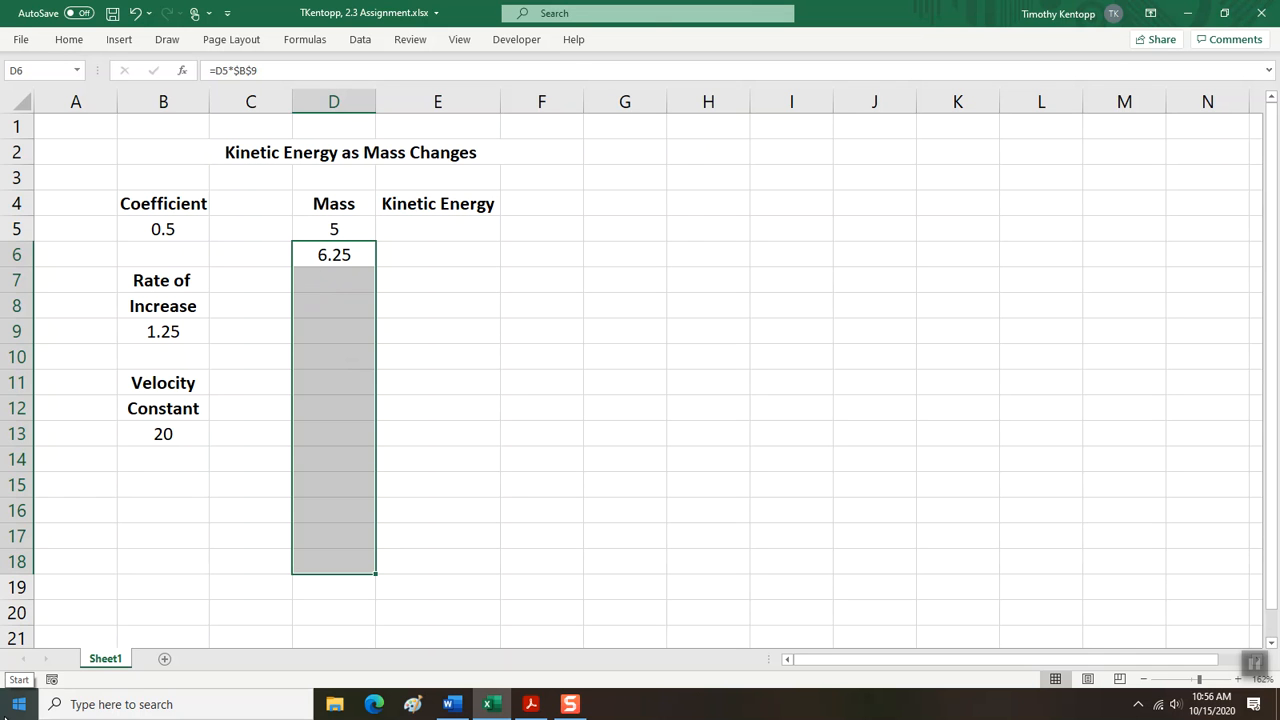
key("alt")
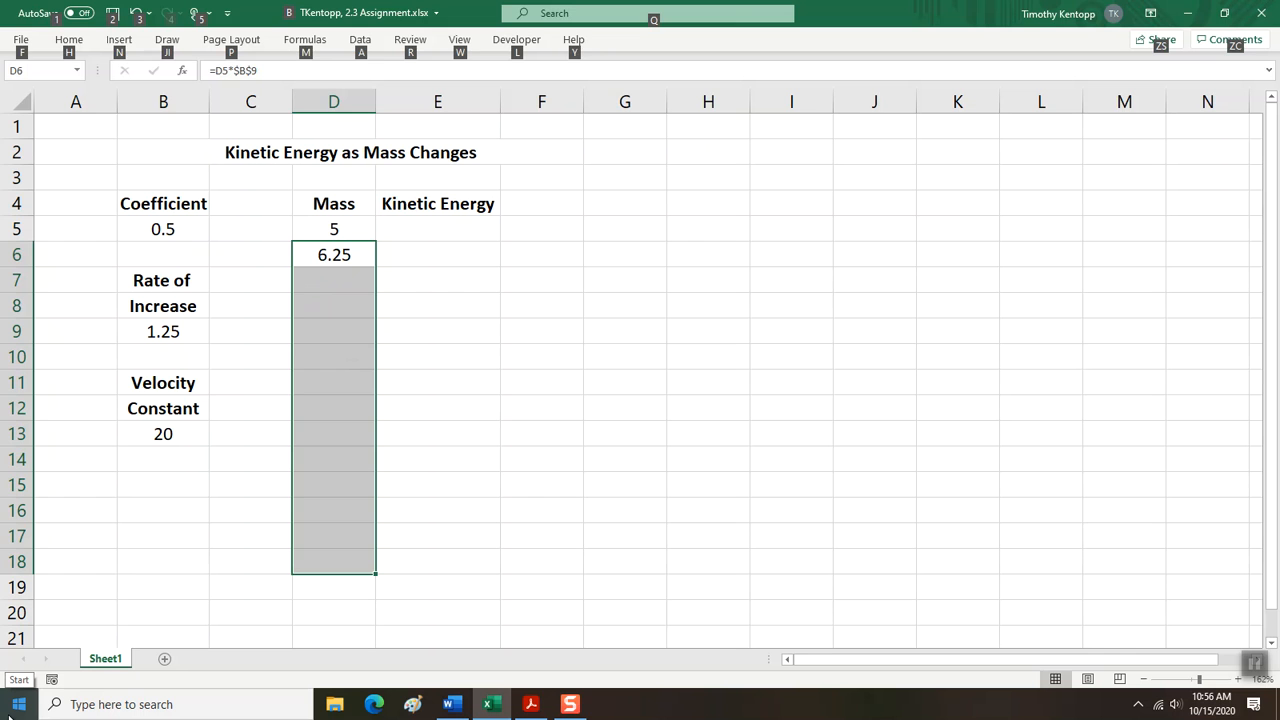
key("e")
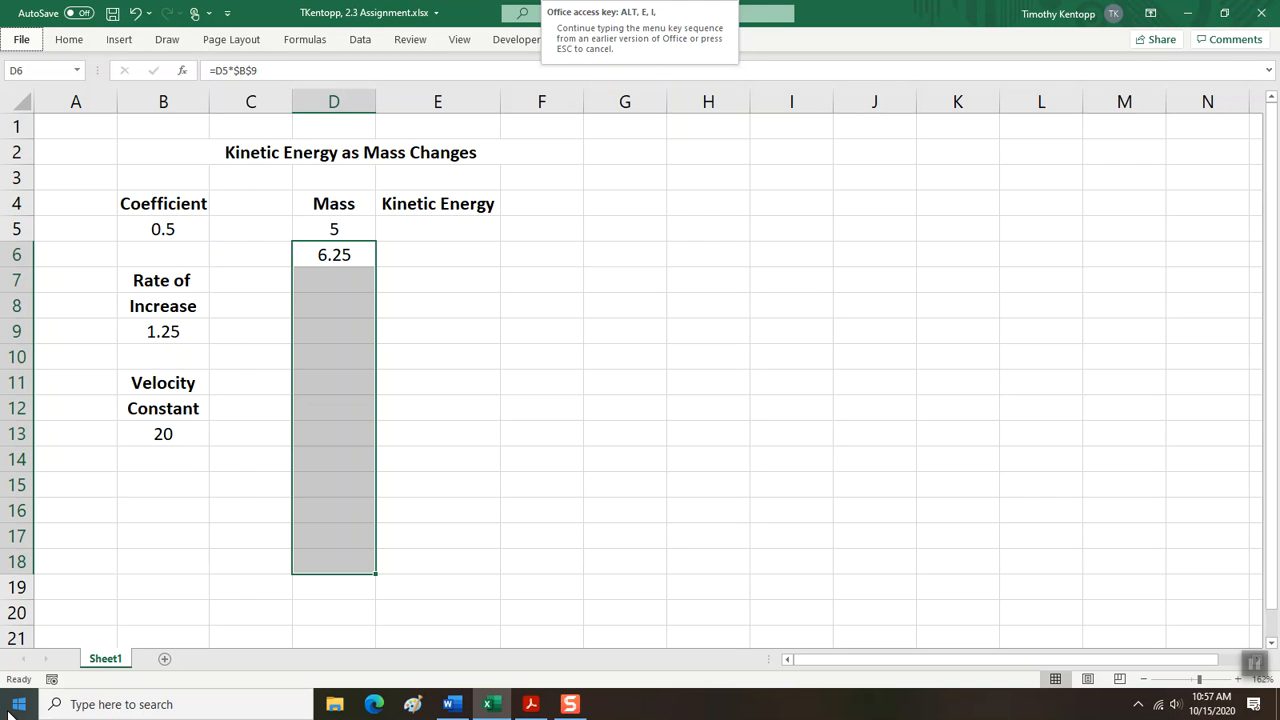
key("d")
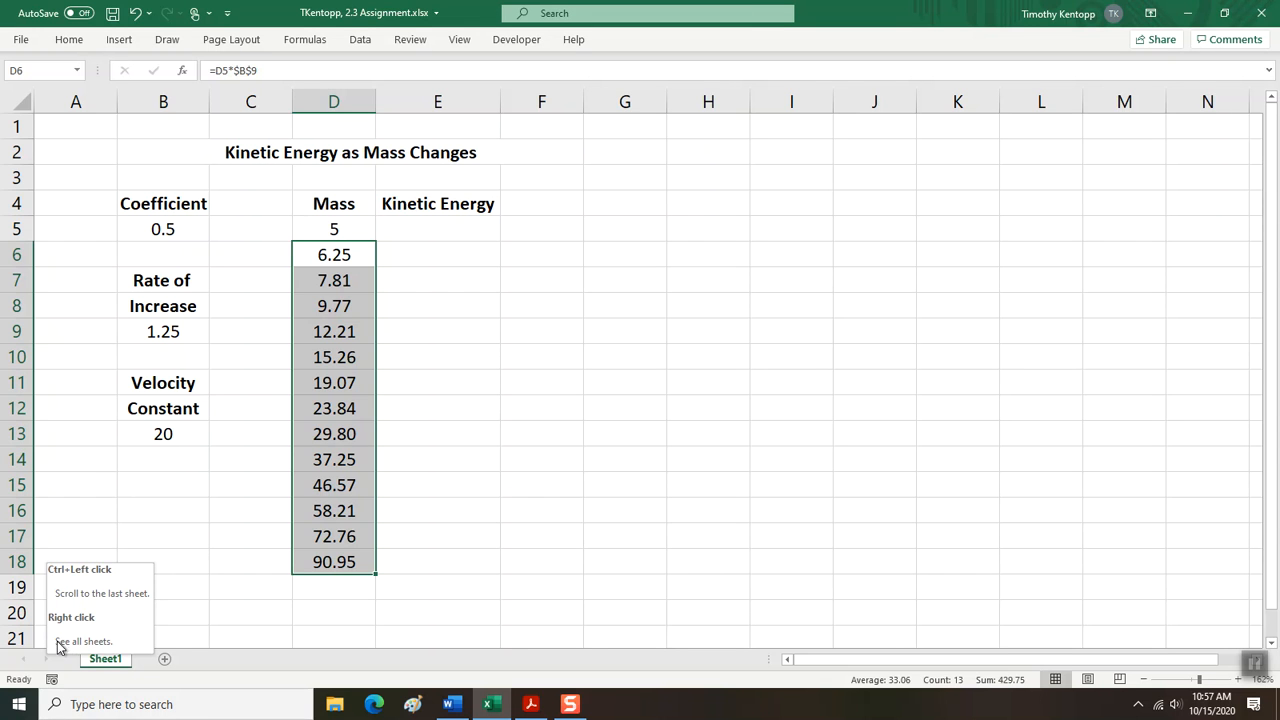
Check the filled mass formulas in cells D6 to D12 for how their cell references change from row to row.
left_click(327, 283)
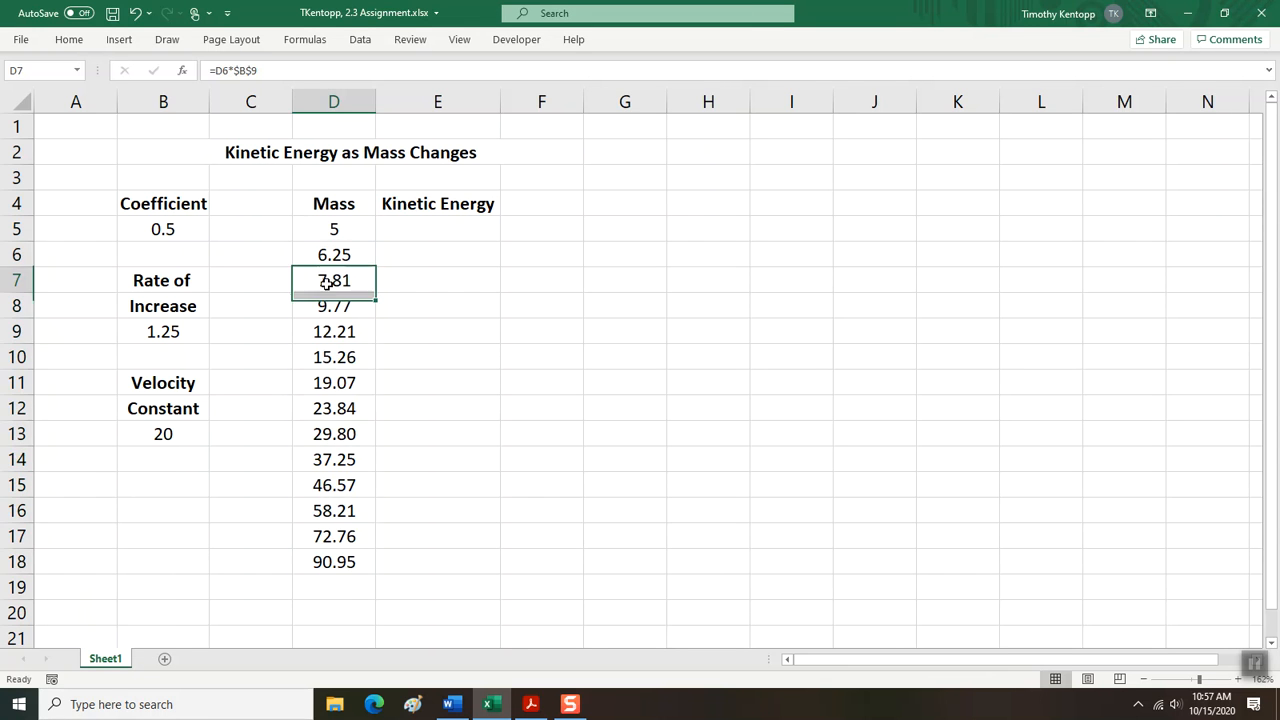
left_click(324, 306)
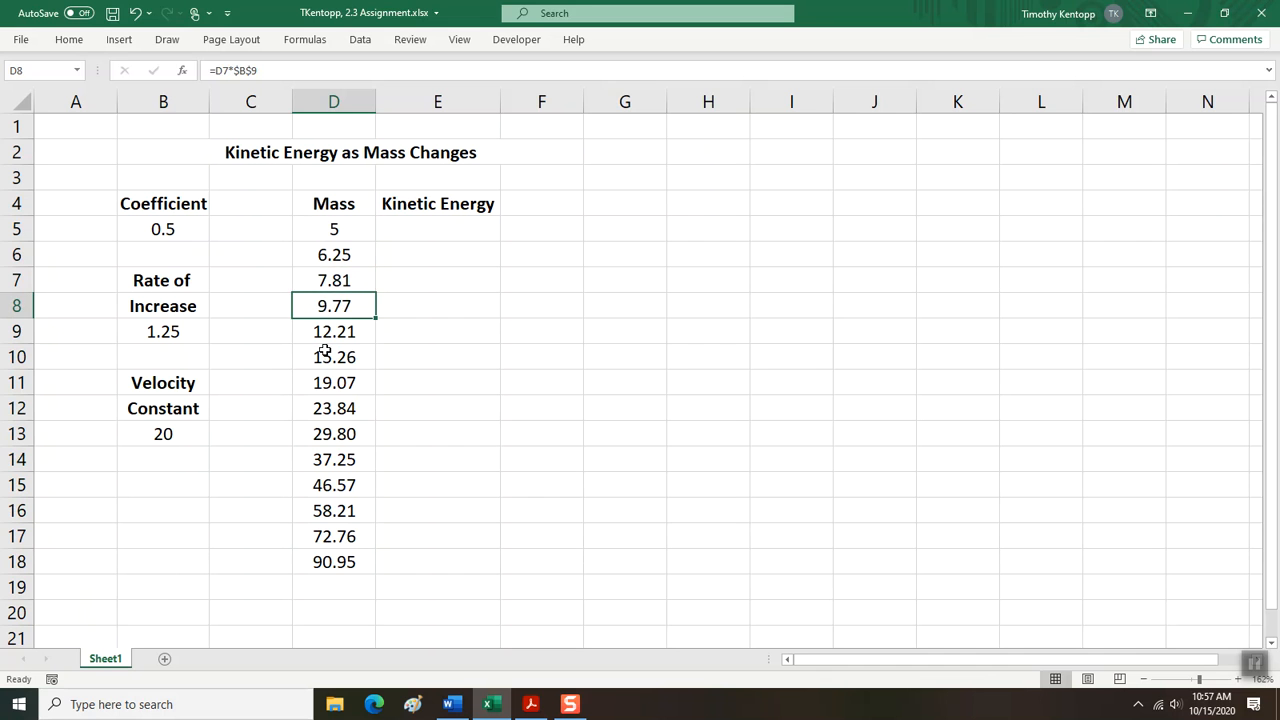
left_click(324, 334)
left_click(321, 357)
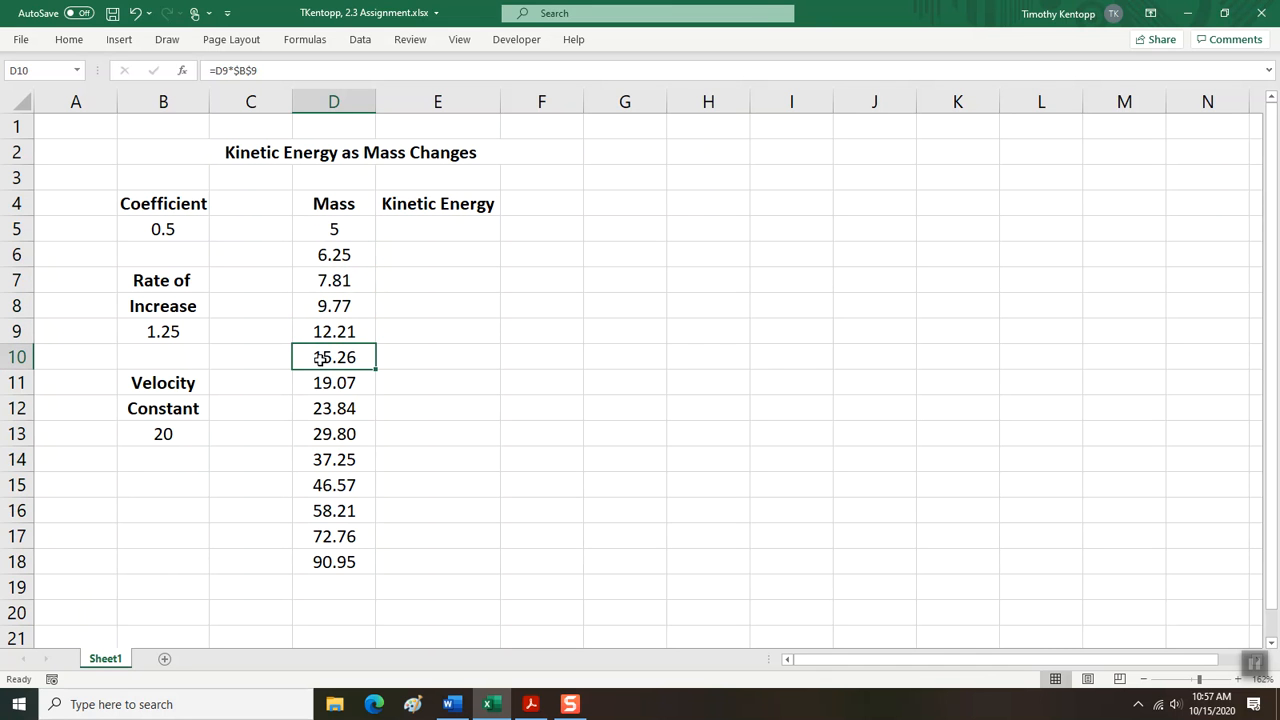
left_click(321, 381)
left_click(330, 412)
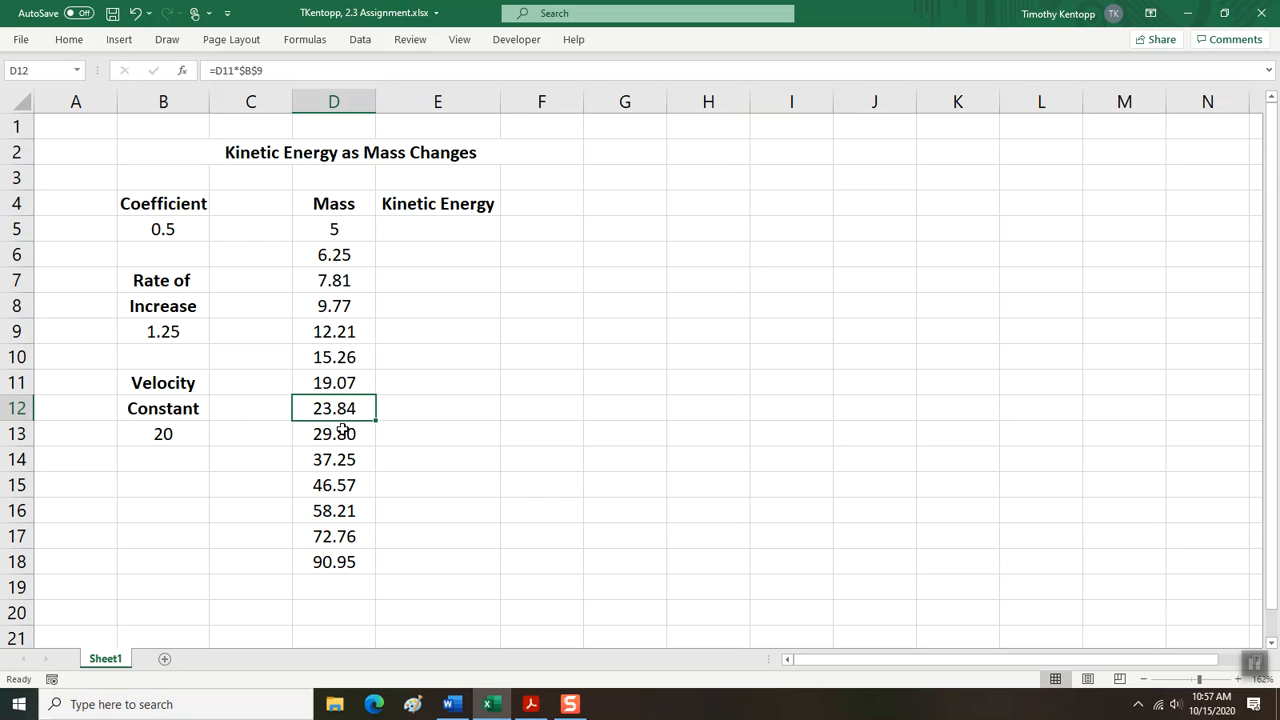
left_click(334, 257)
left_click(333, 278)
left_click(333, 258)
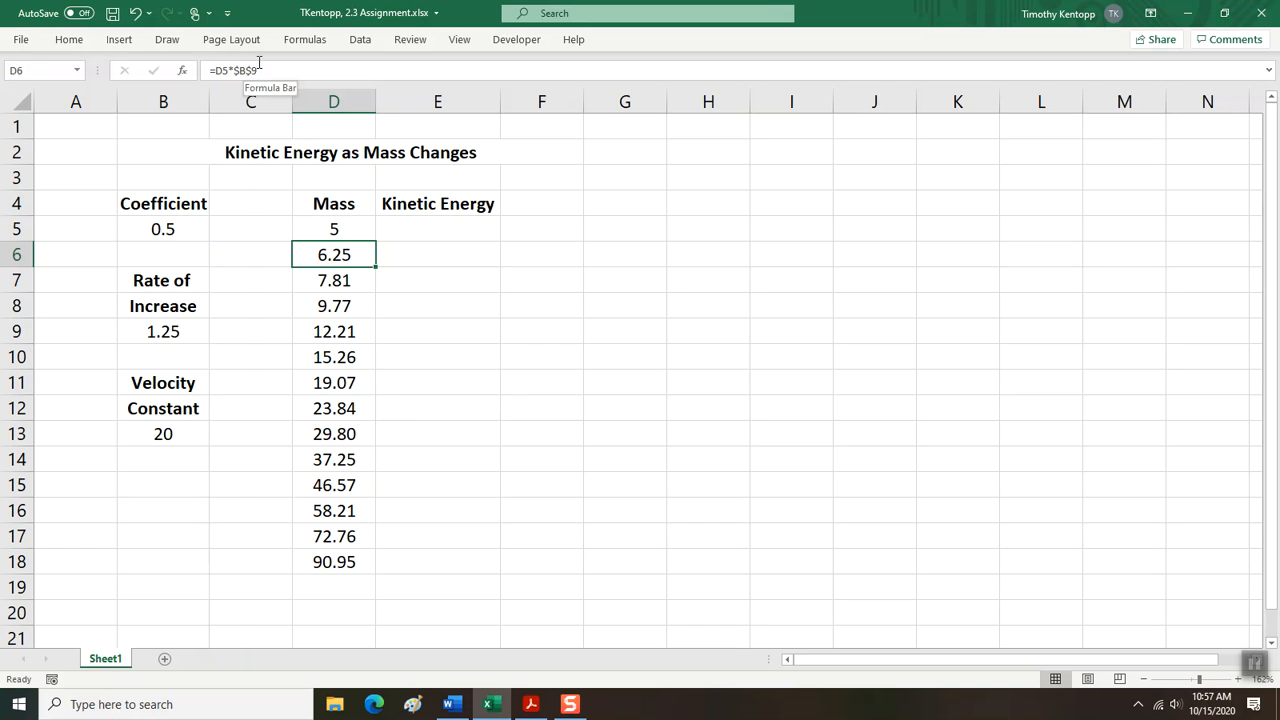
Enter the kinetic energy formula =B5*D5*B13*B13 in cell E5, using the coefficient, mass and velocity constant squared.
left_click(417, 229)
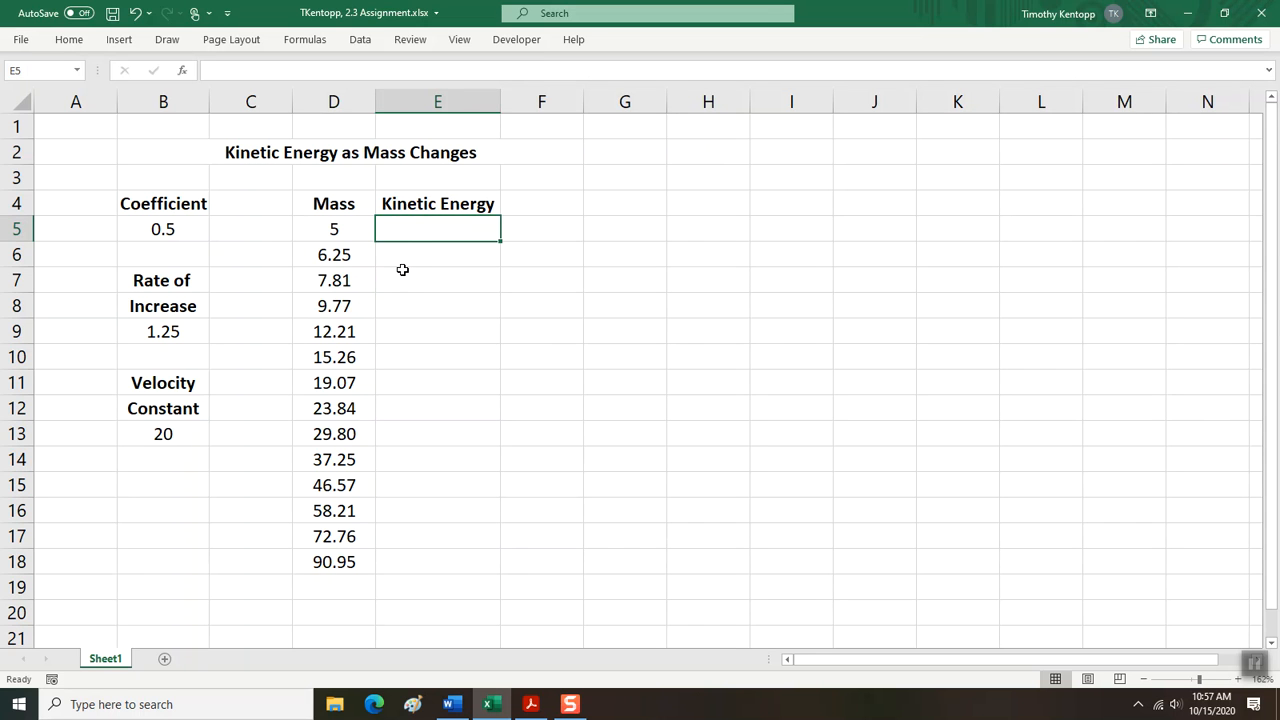
type("=")
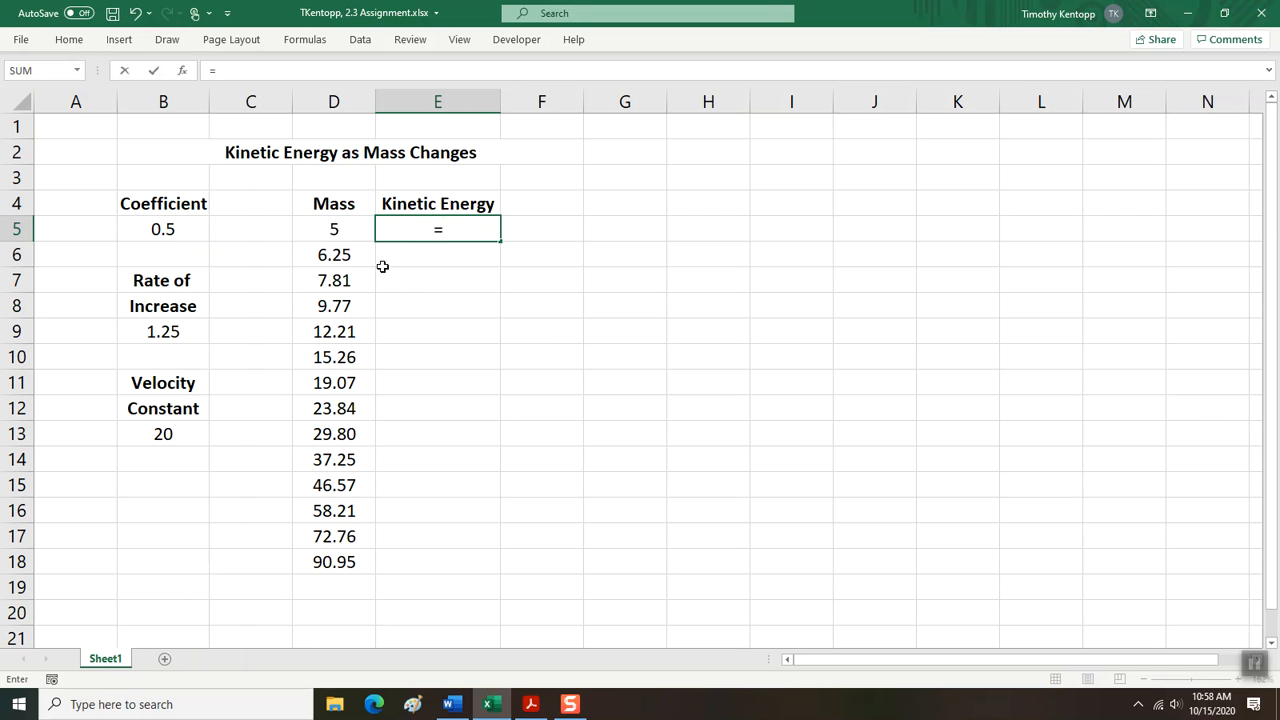
left_click(175, 230)
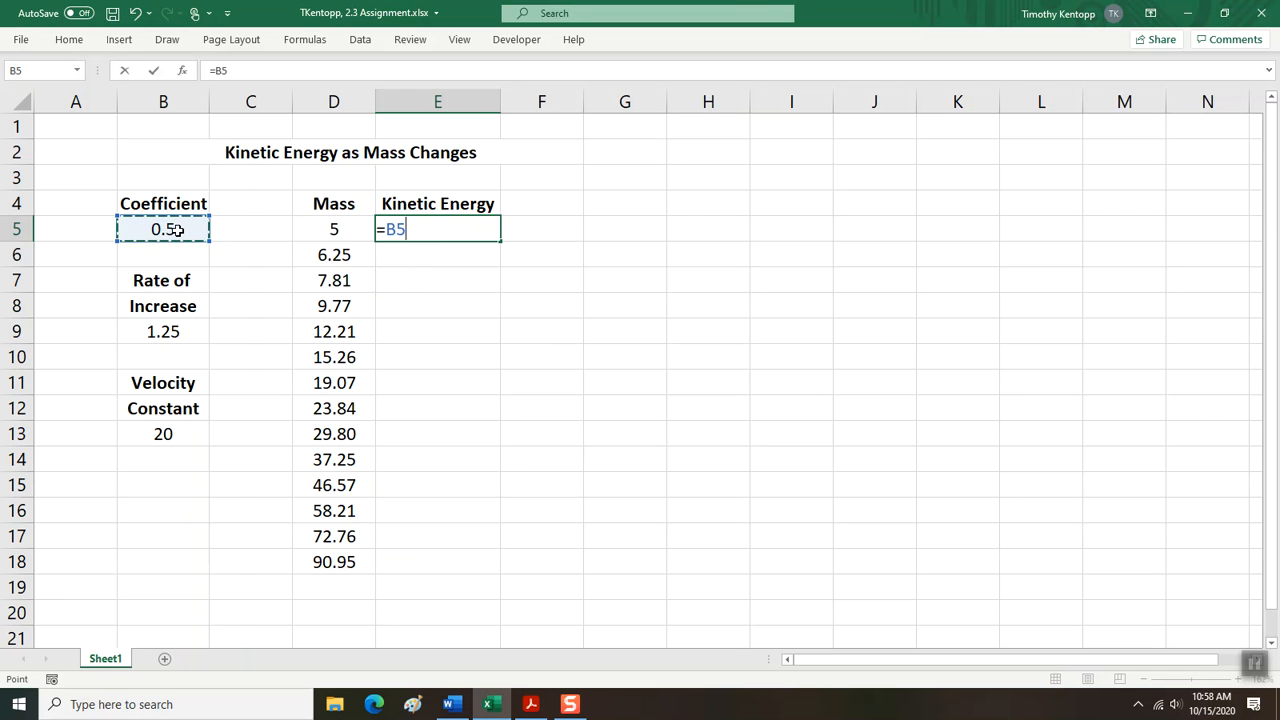
type("*")
left_click(320, 231)
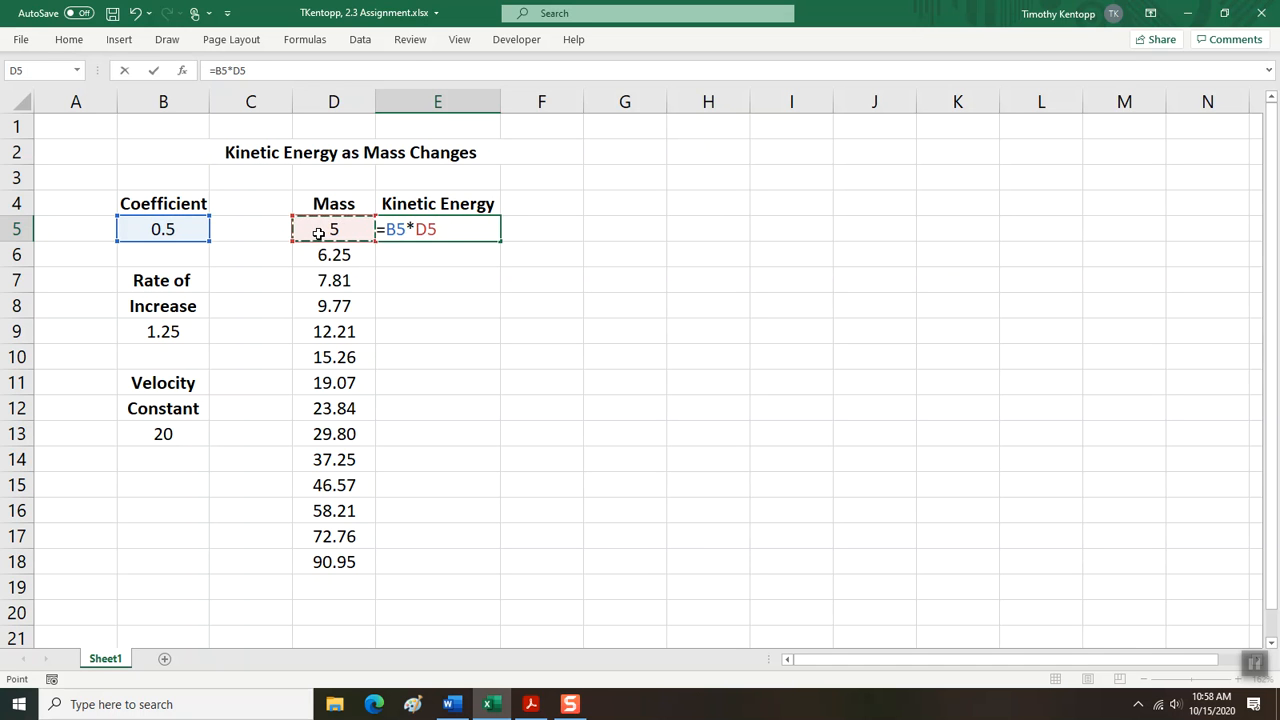
type("*")
left_click(165, 434)
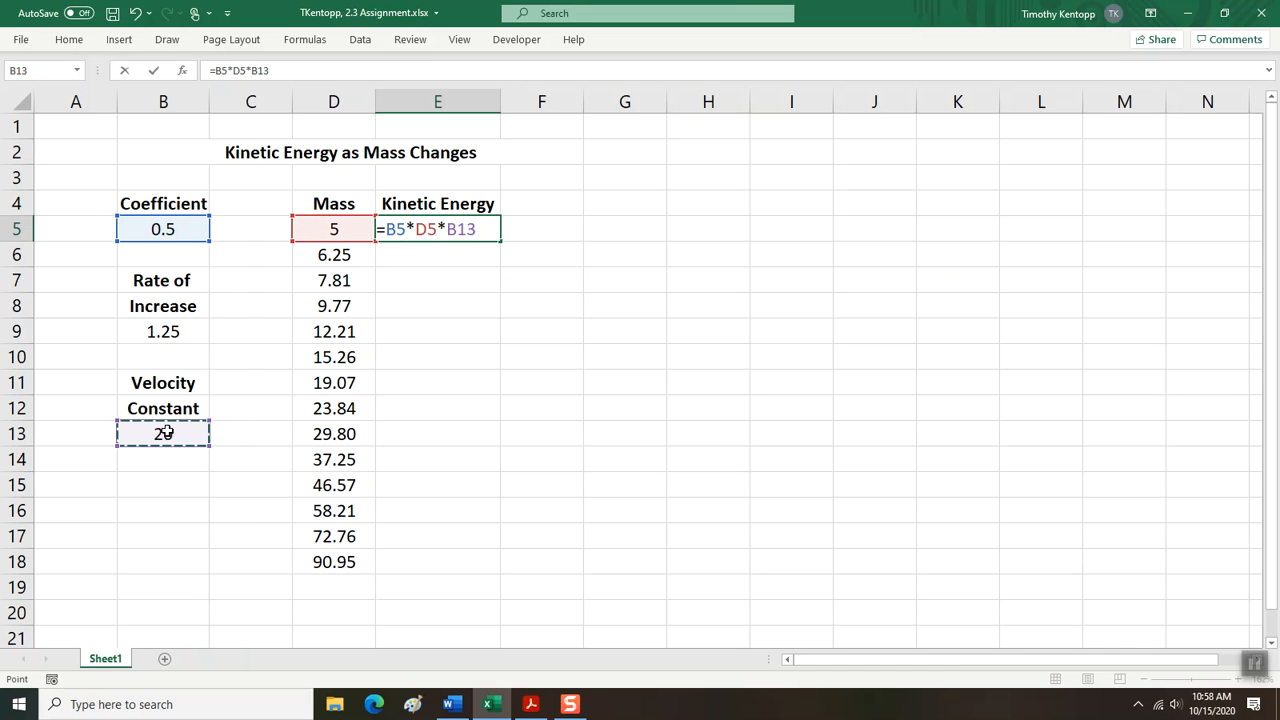
type("*")
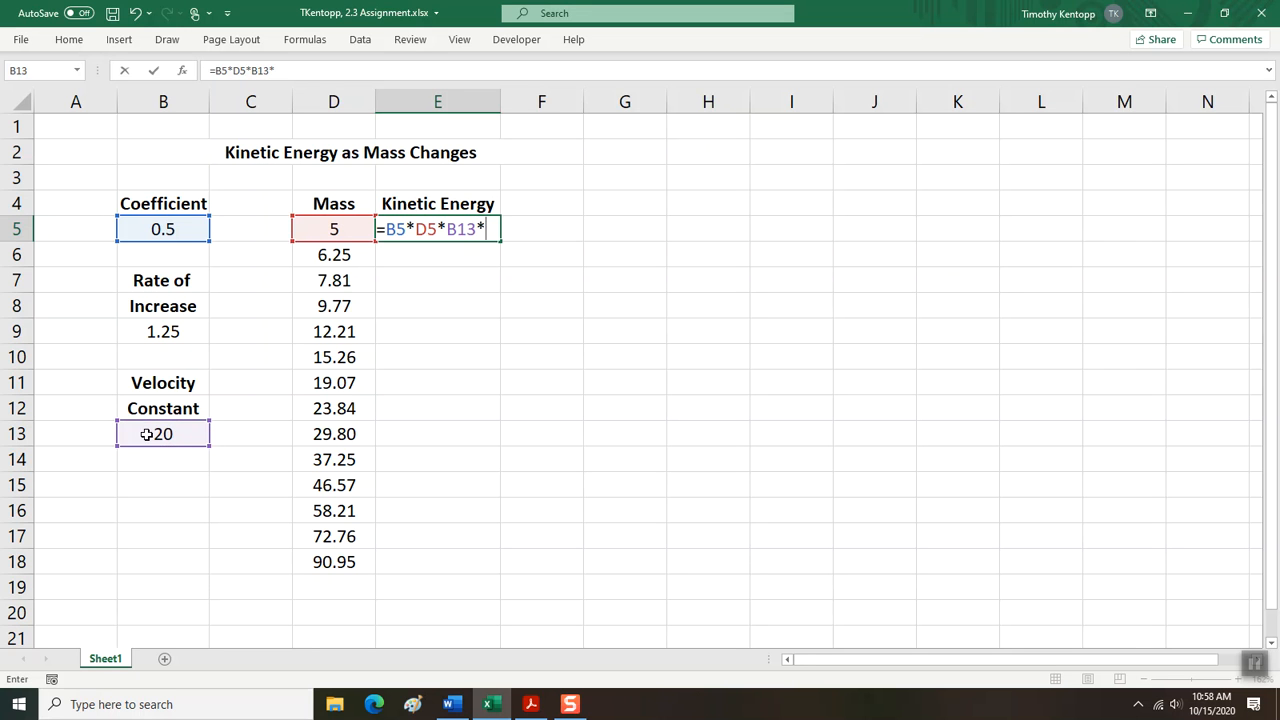
left_click(146, 434)
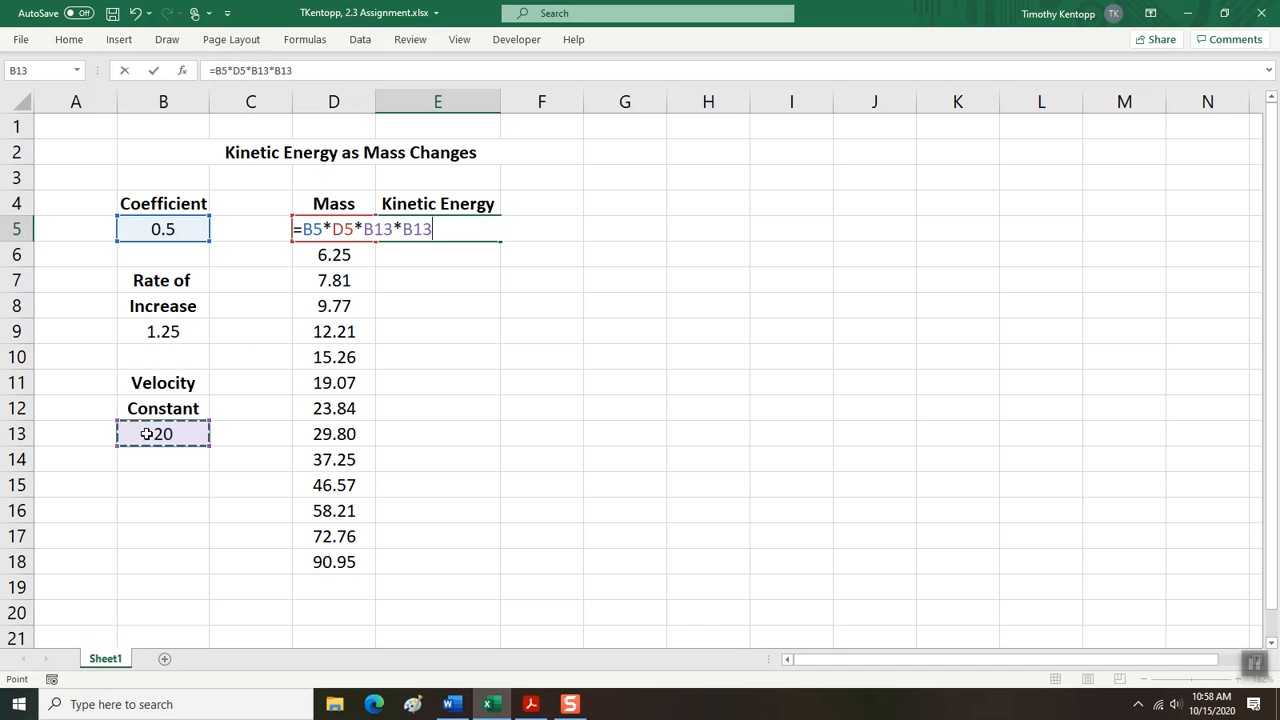
key("Return")
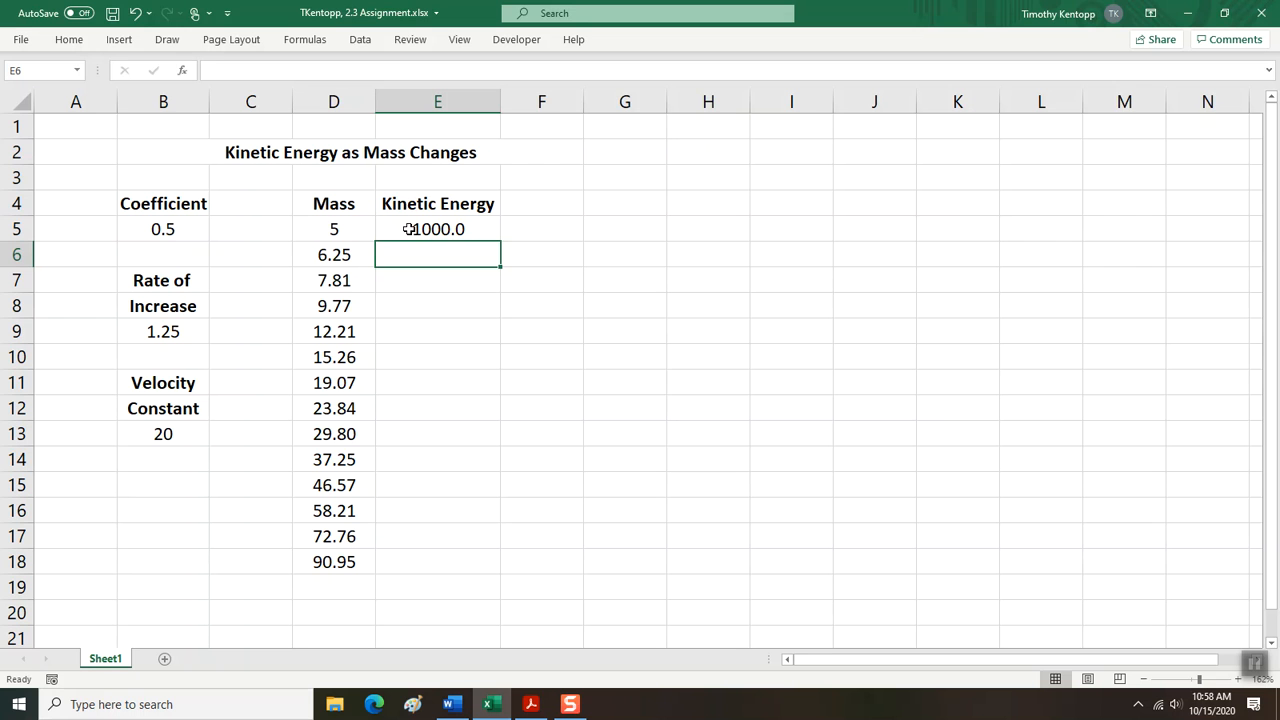
left_click_drag(410, 229, 394, 552)
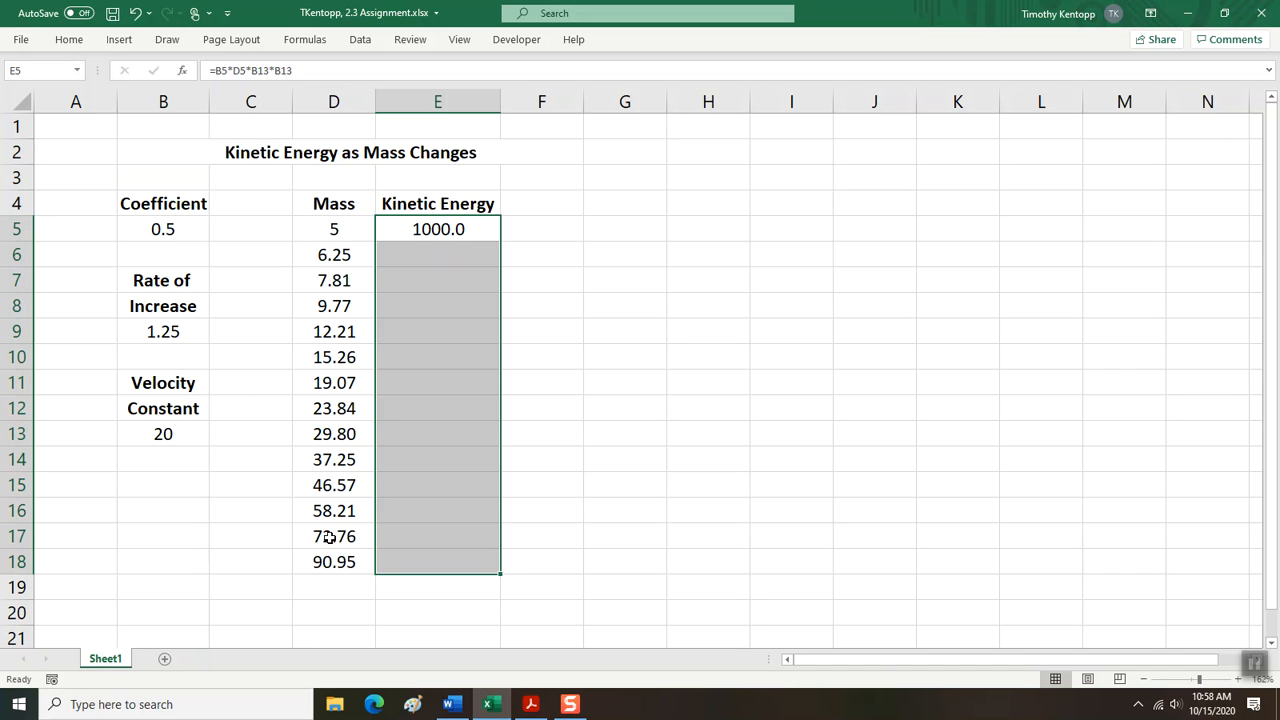
left_click(414, 258)
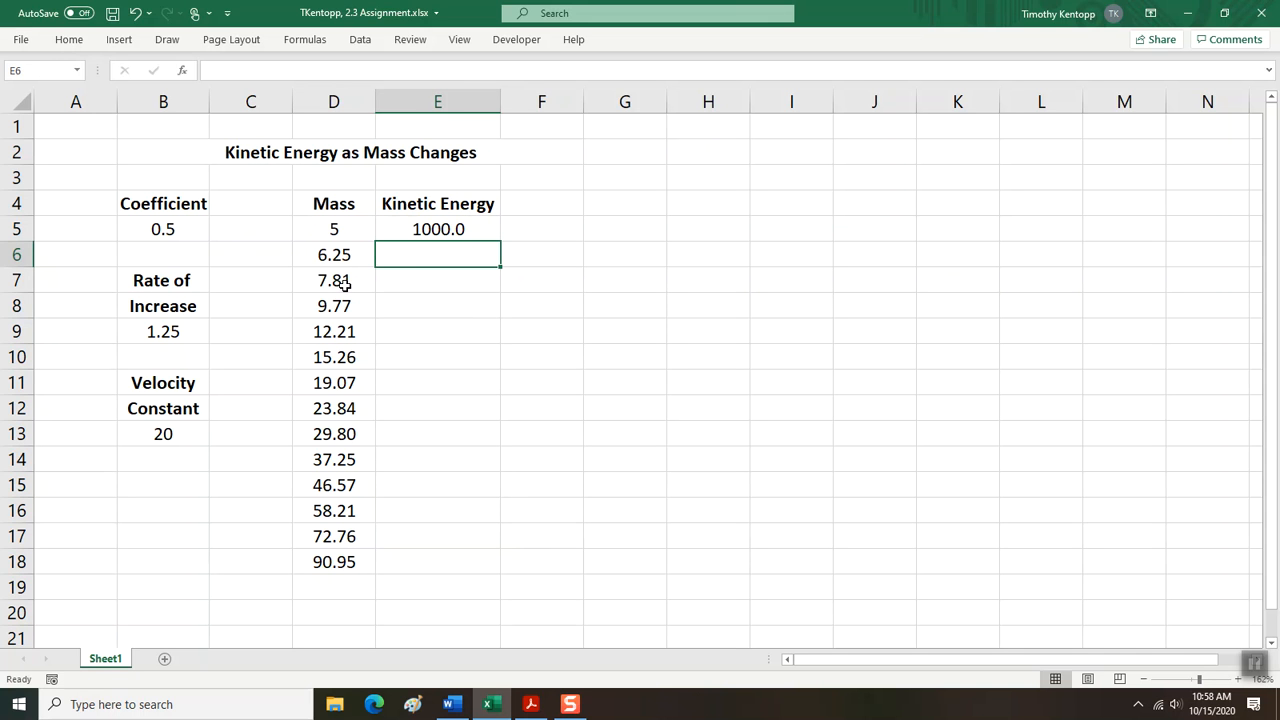
Review the mass formulas in cells D6 to D9 to compare their relative references with the absolute rate of increase reference.
left_click(327, 257)
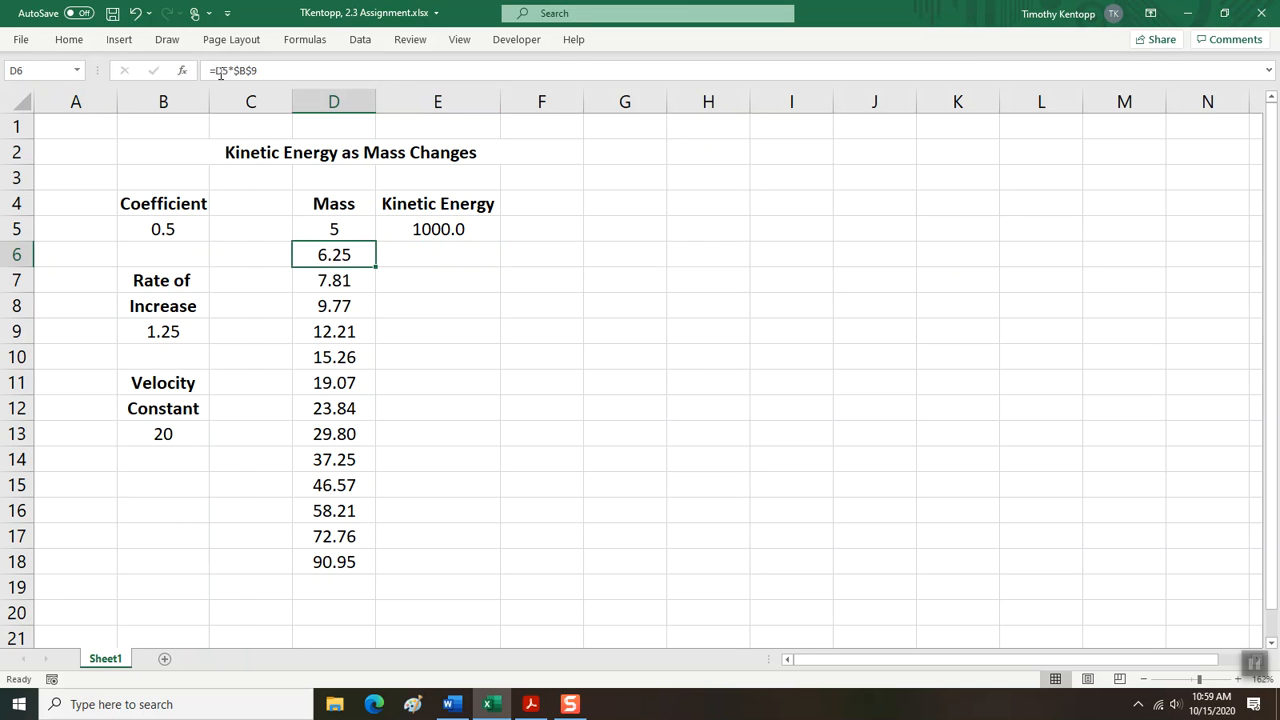
left_click(312, 278)
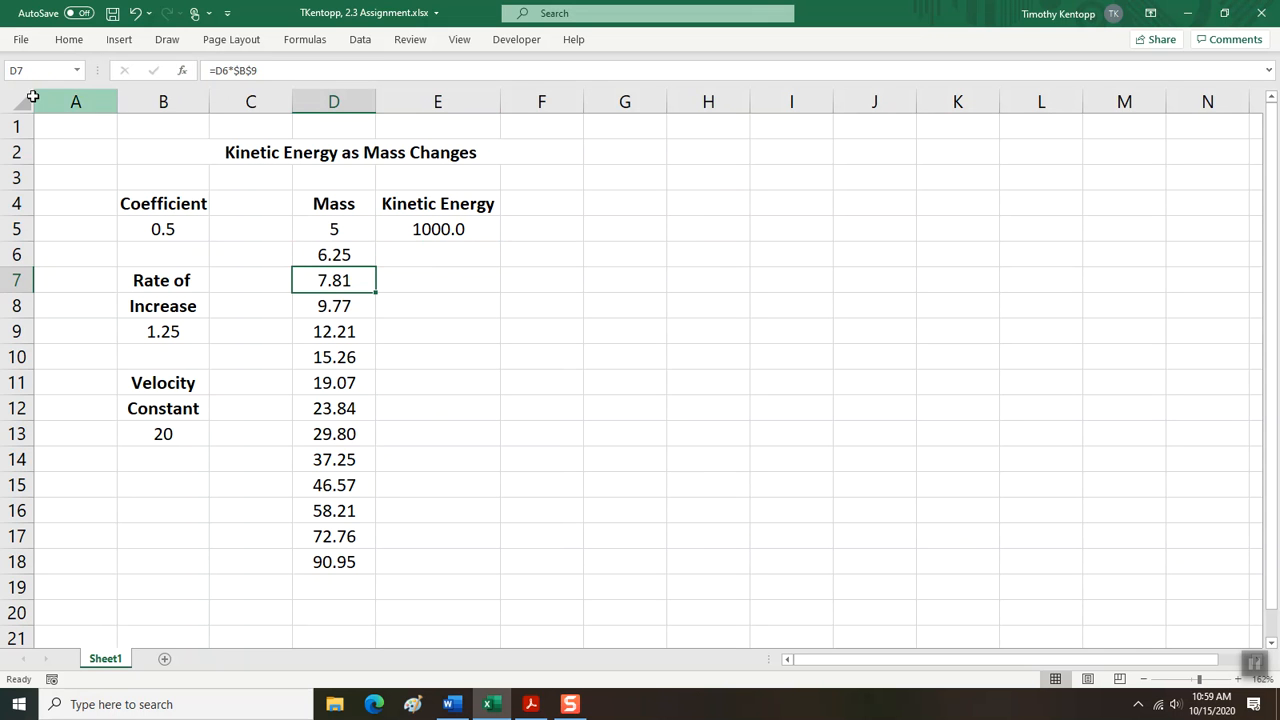
left_click(341, 308)
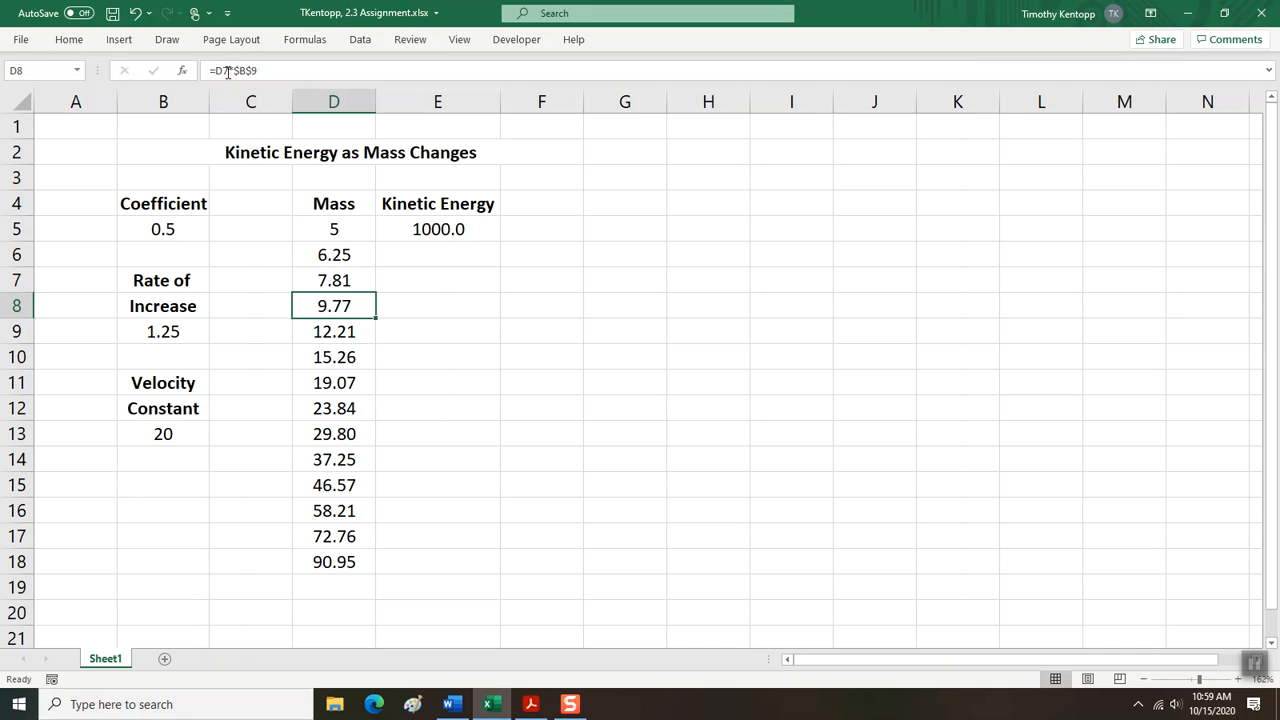
left_click(337, 328)
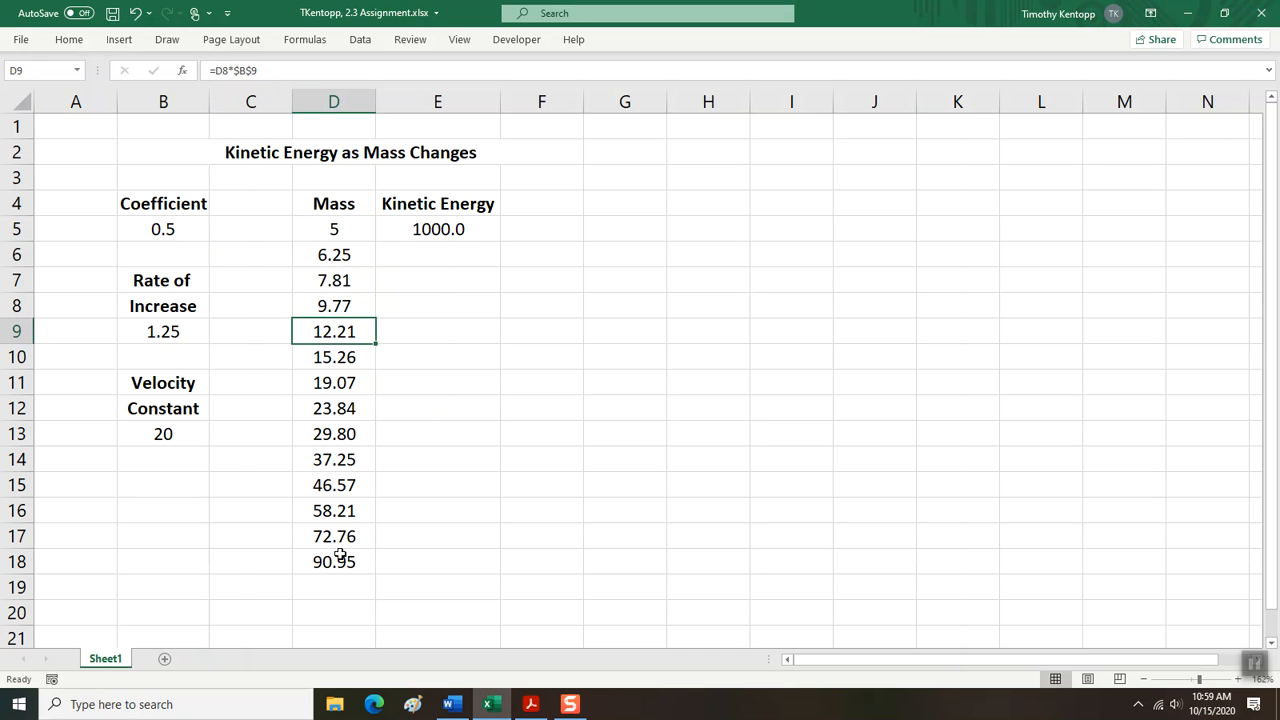
Make the coefficient reference in the kinetic energy formula in cell E5 absolute, as $B$5.
left_click(413, 230)
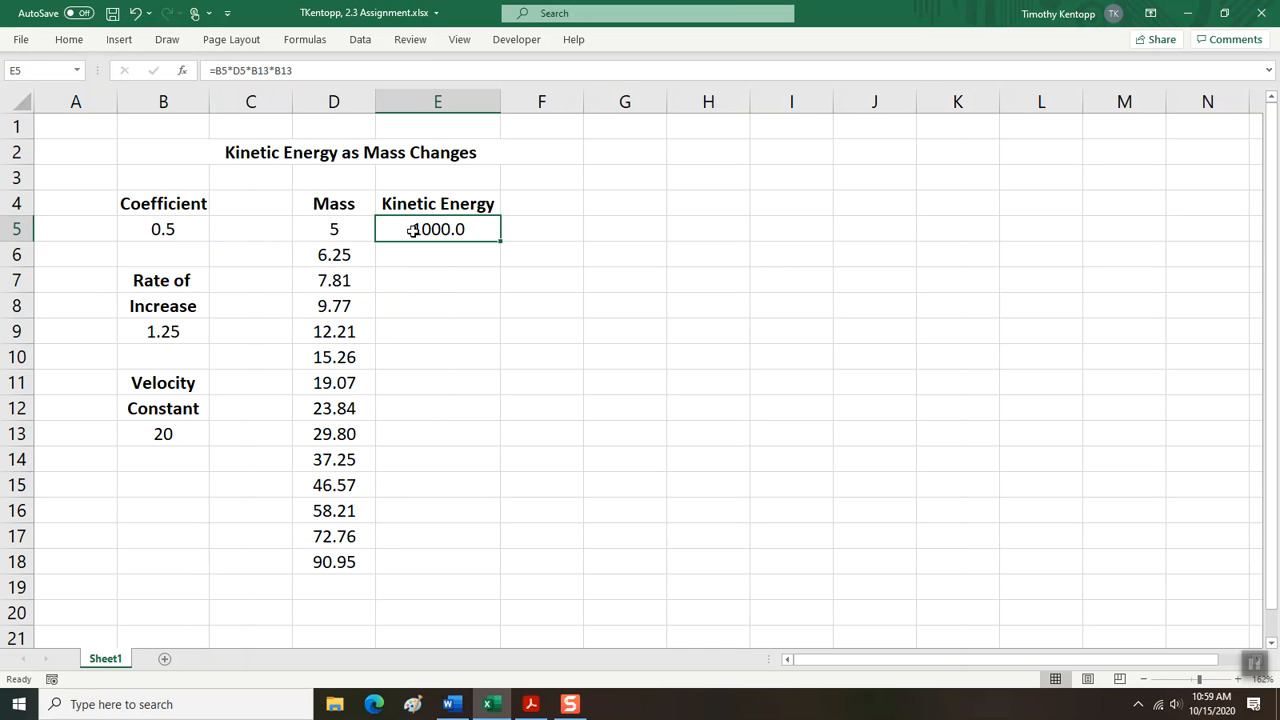
left_click(217, 70)
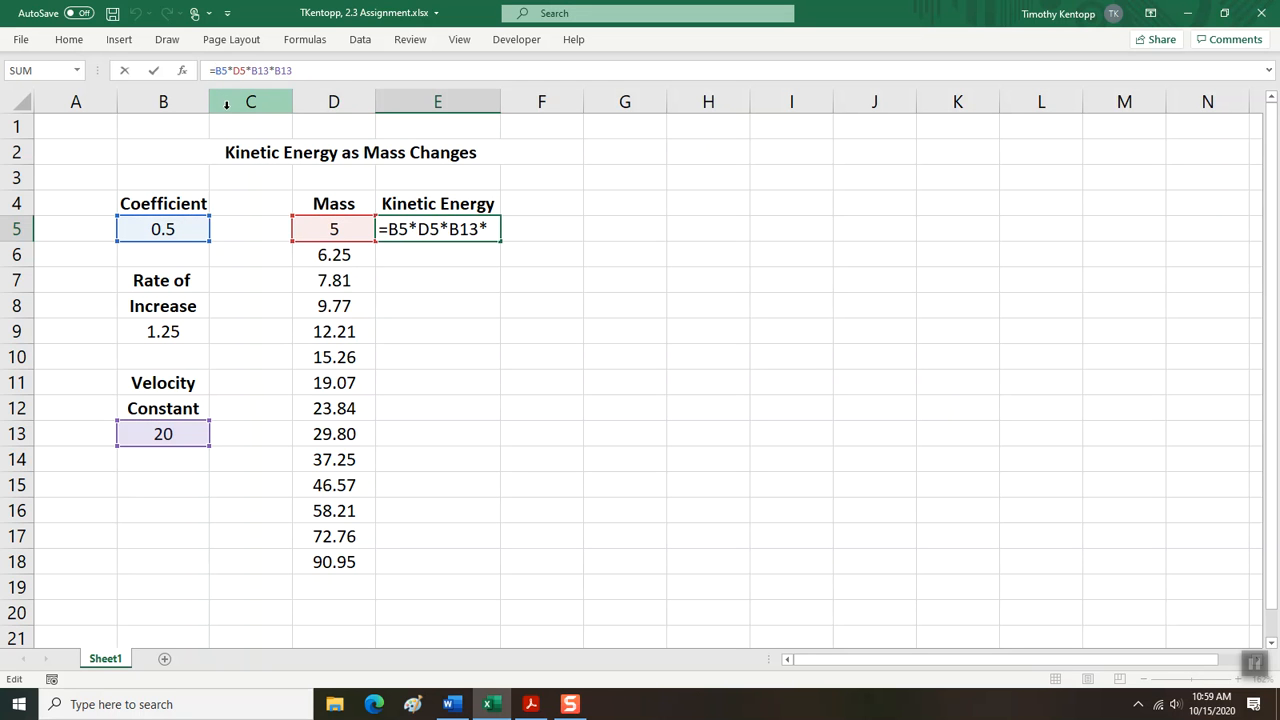
type("$")
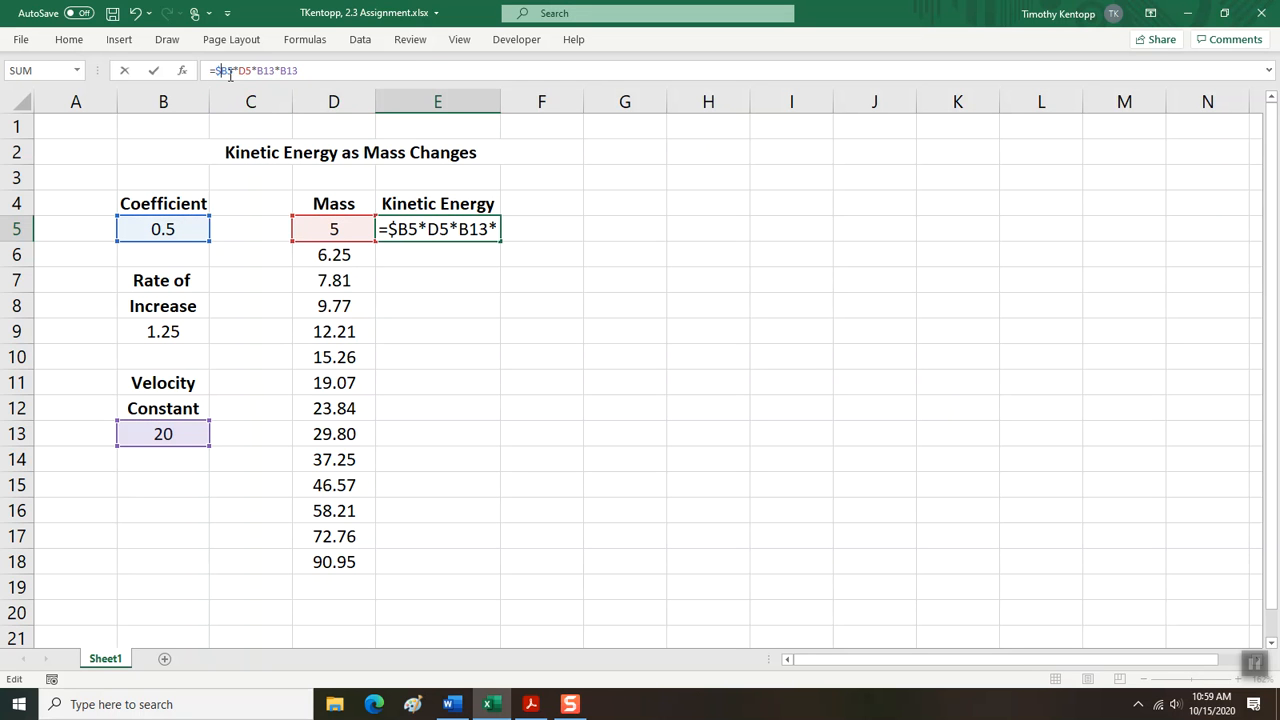
left_click(229, 71)
type("$")
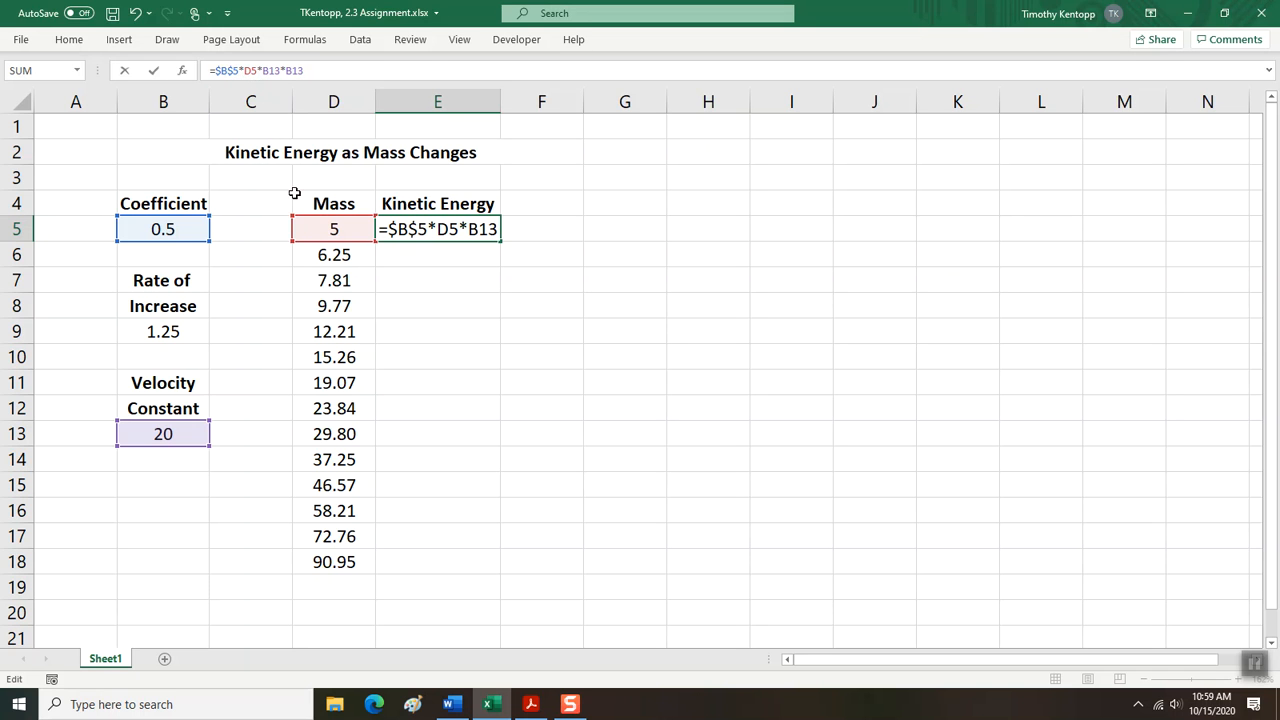
Make both velocity constant references in cell E5 absolute so the formula reads =$B$5*D5*$B$13*$B$13.
type("$")
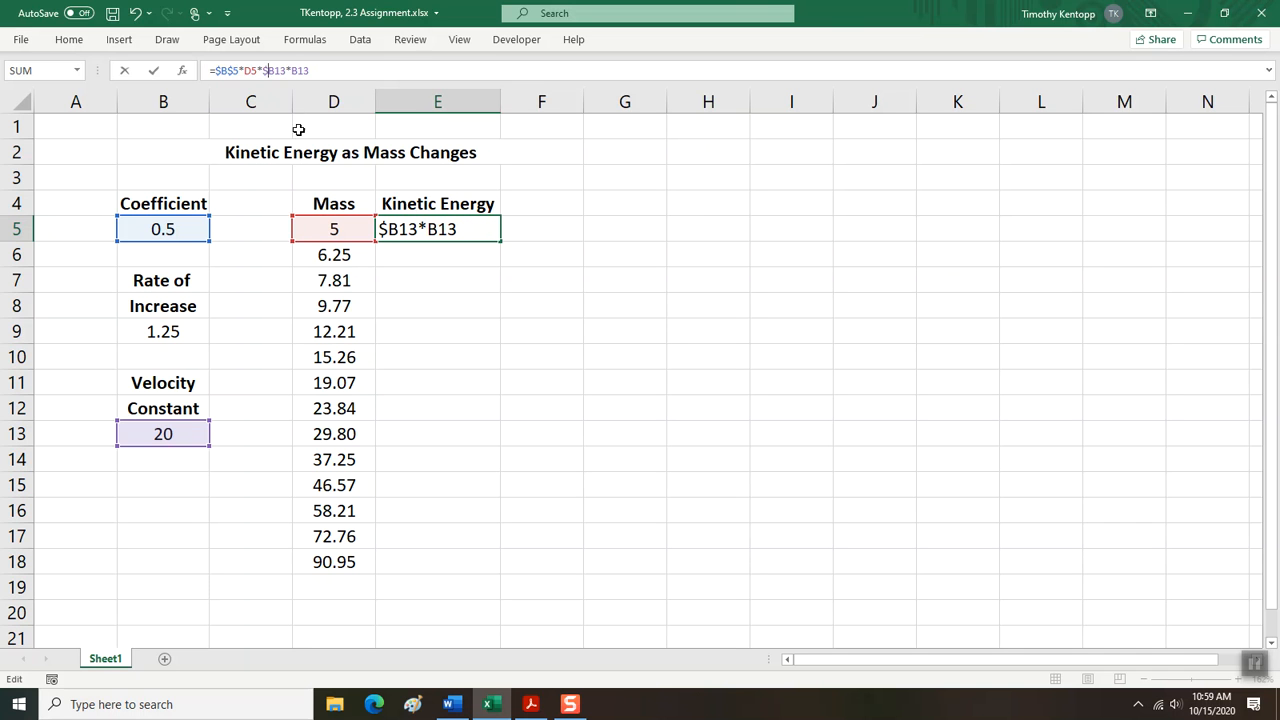
left_click(276, 71)
type("$")
left_click(297, 71)
type("$")
left_click(311, 71)
type("$")
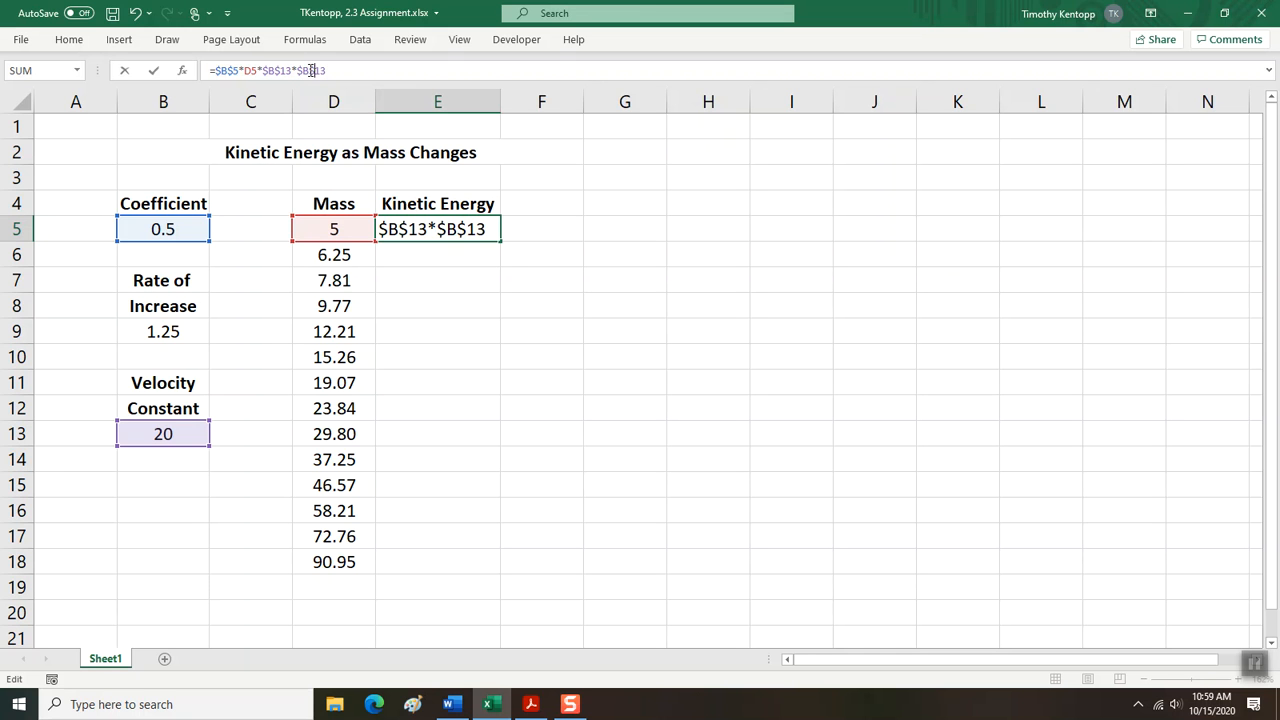
key("Return")
Format the kinetic energy value in cell E5 to show two decimal places.
left_click(435, 229)
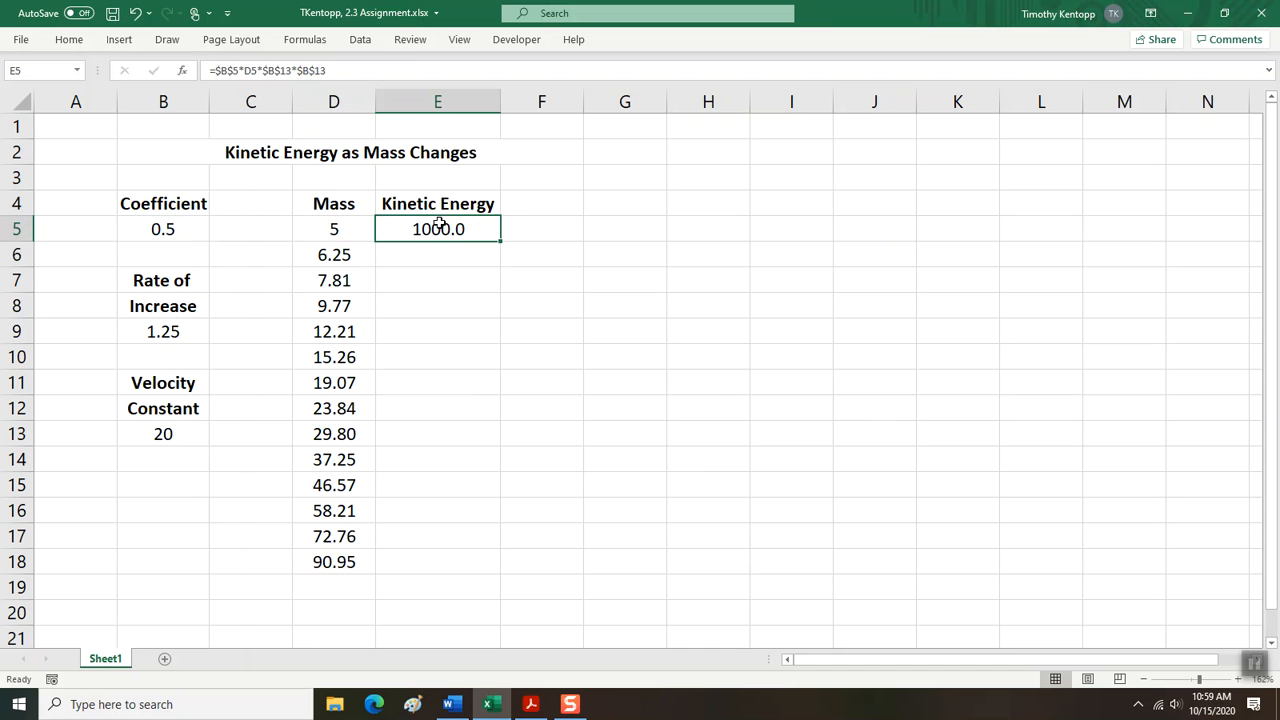
left_click(69, 39)
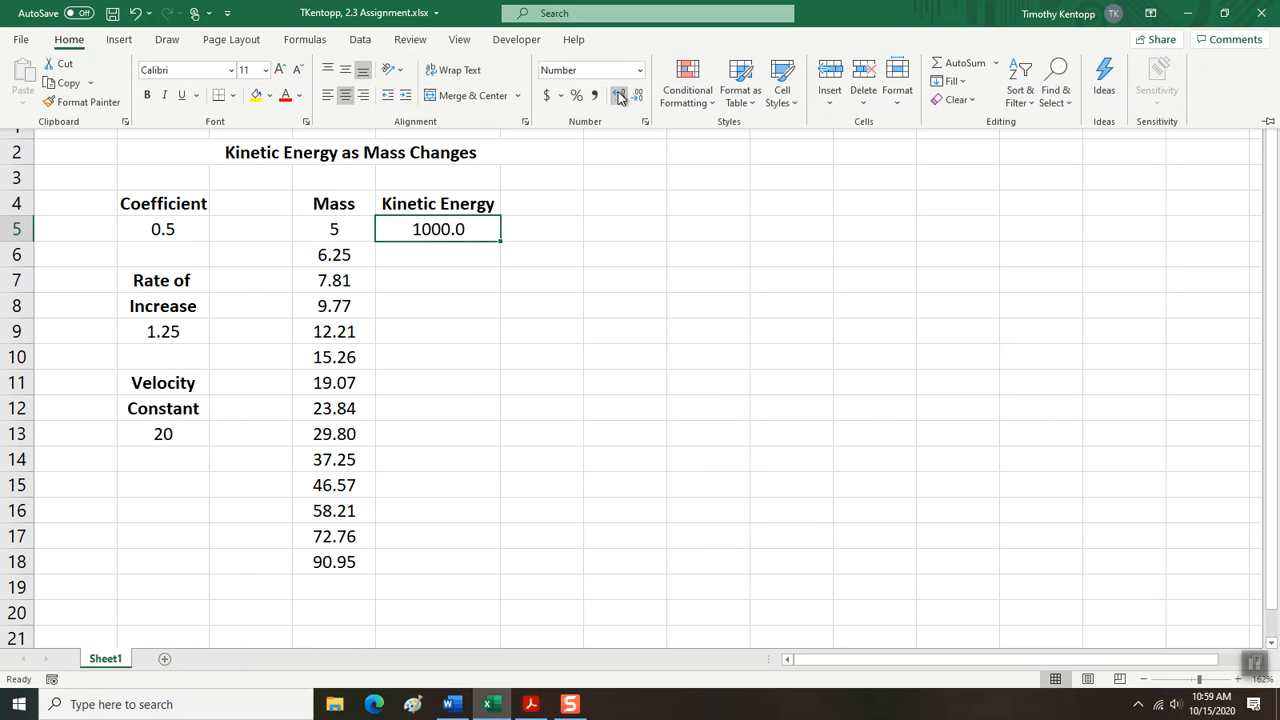
left_click(619, 96)
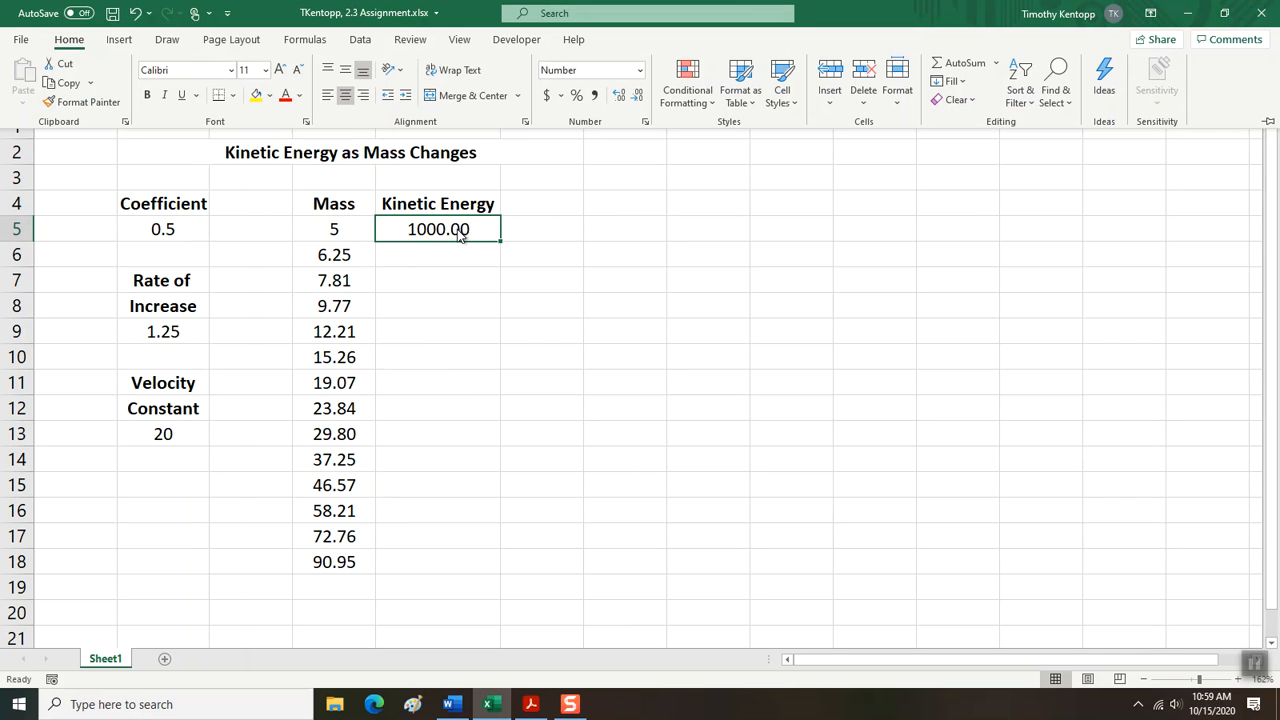
key("ctrl+F1")
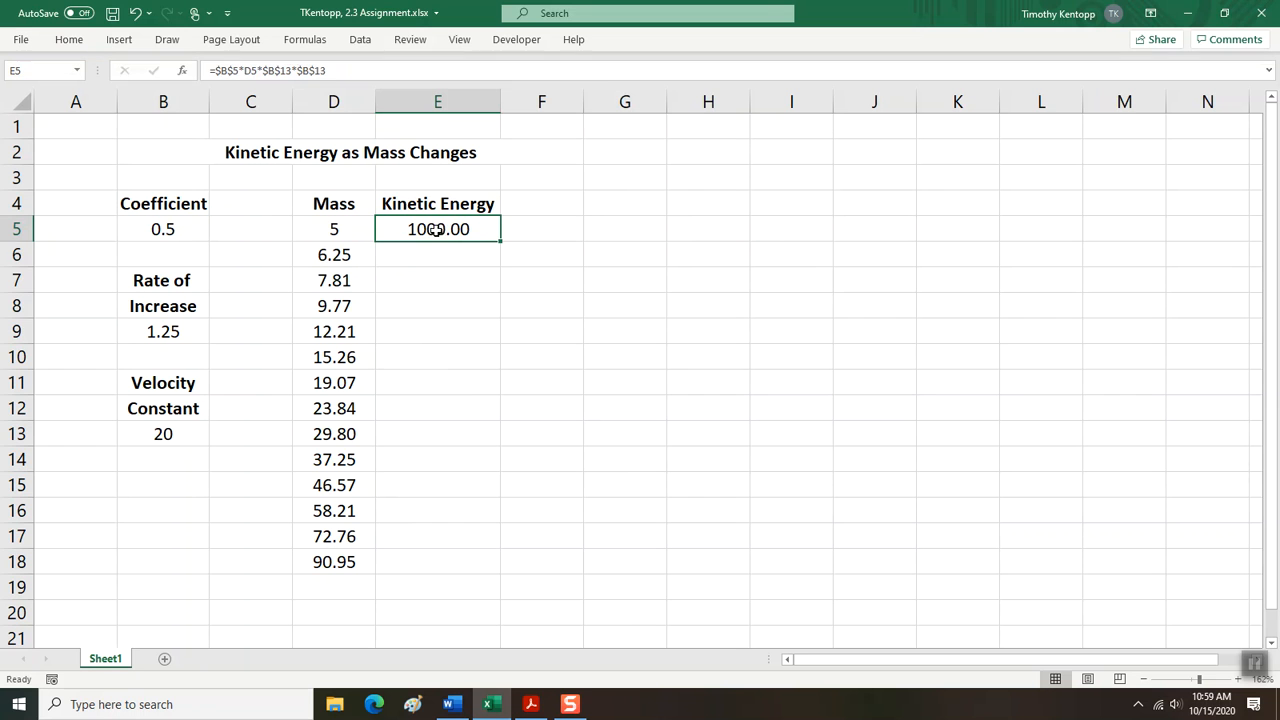
Fill the kinetic energy formula from cell E5 down through E18.
left_click_drag(437, 232, 423, 551)
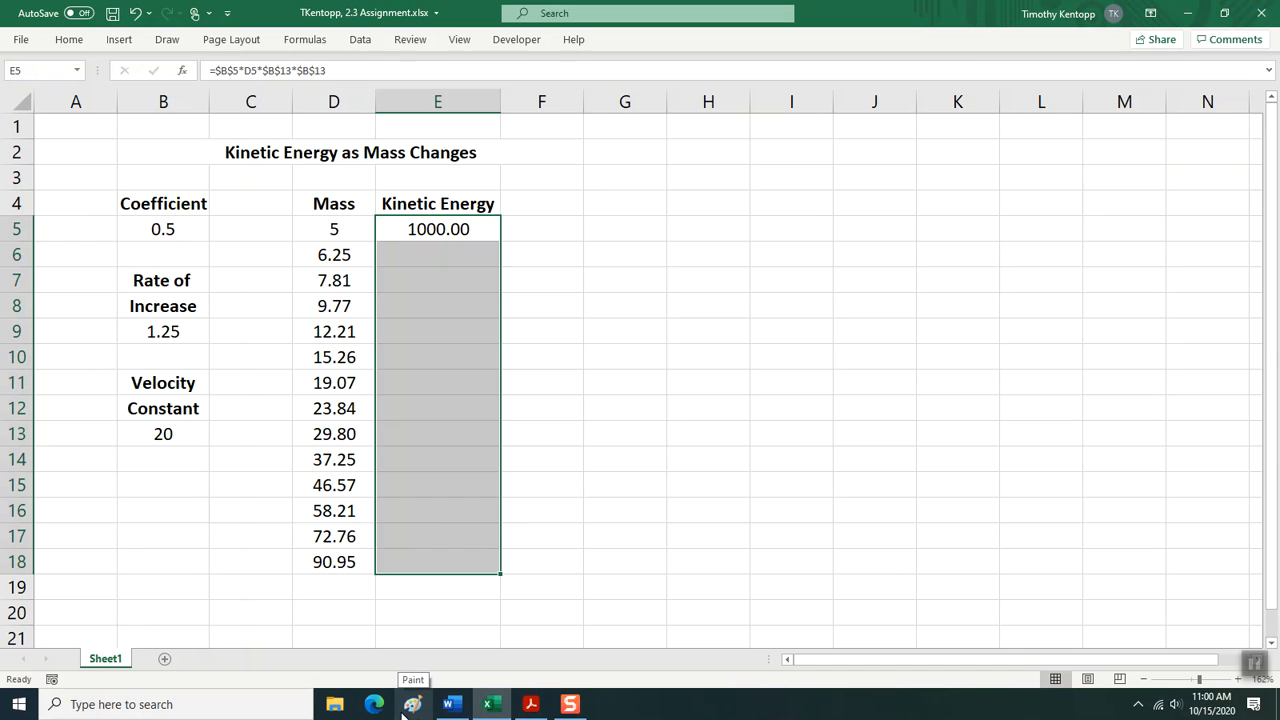
key("alt+e")
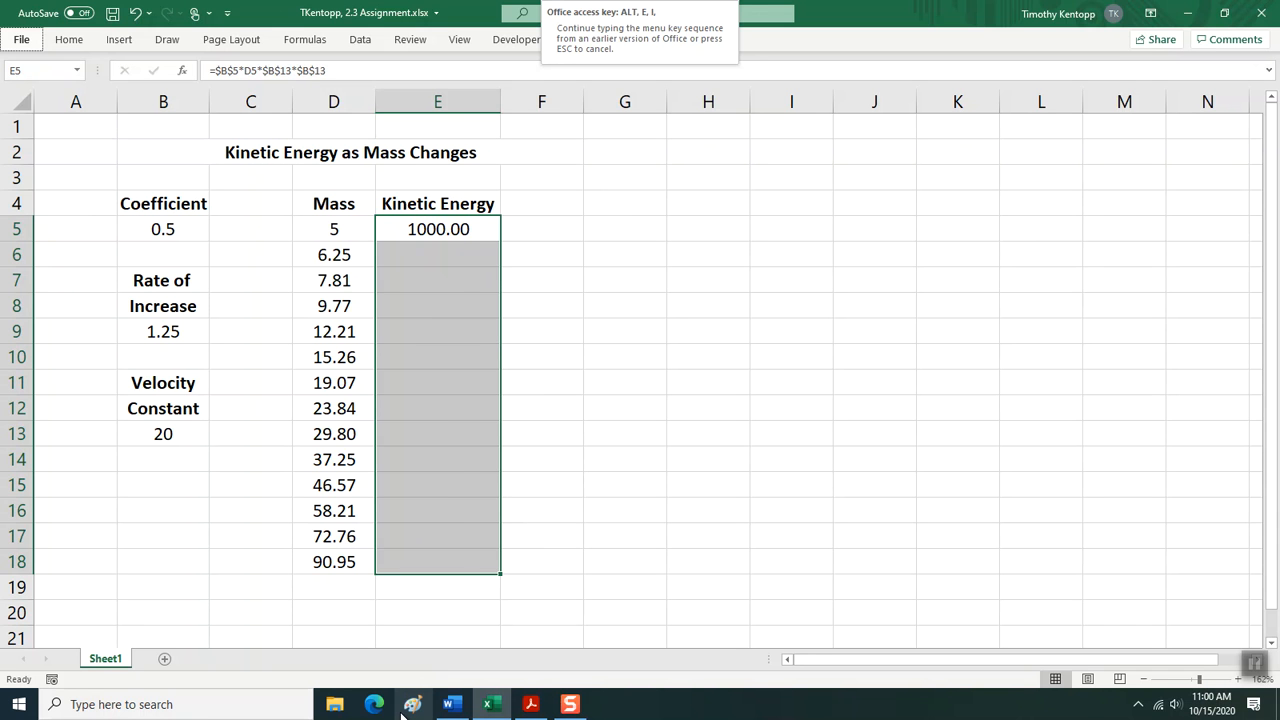
key("d")
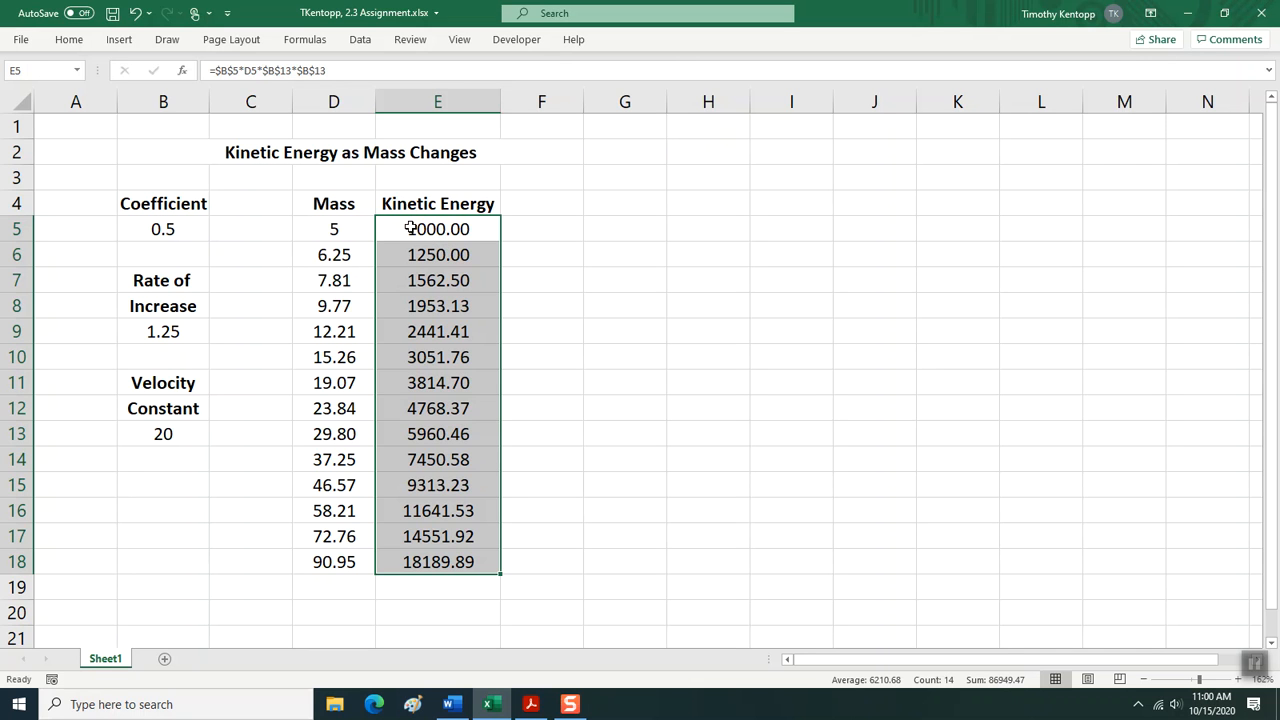
Insert the recommended line chart with Mass and Kinetic Energy series from D4:E18 and place it beside the table, across columns F to M.
left_click(336, 204)
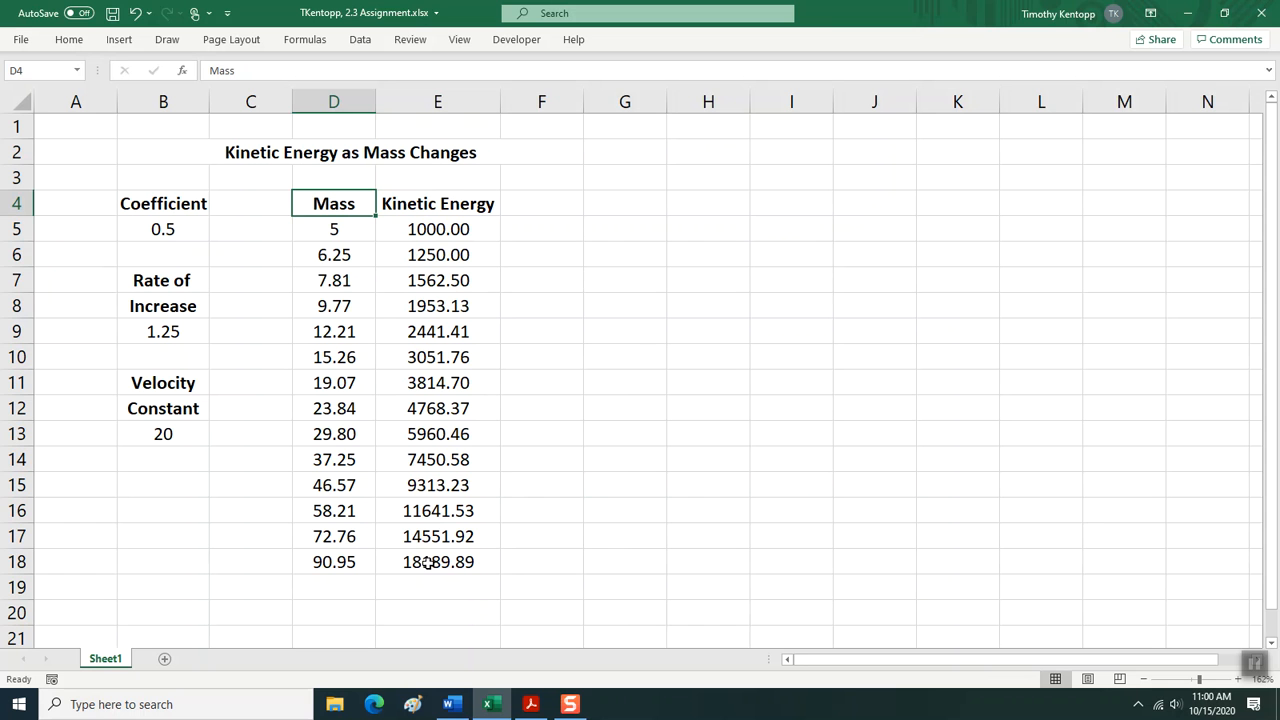
left_click_drag(303, 203, 449, 557)
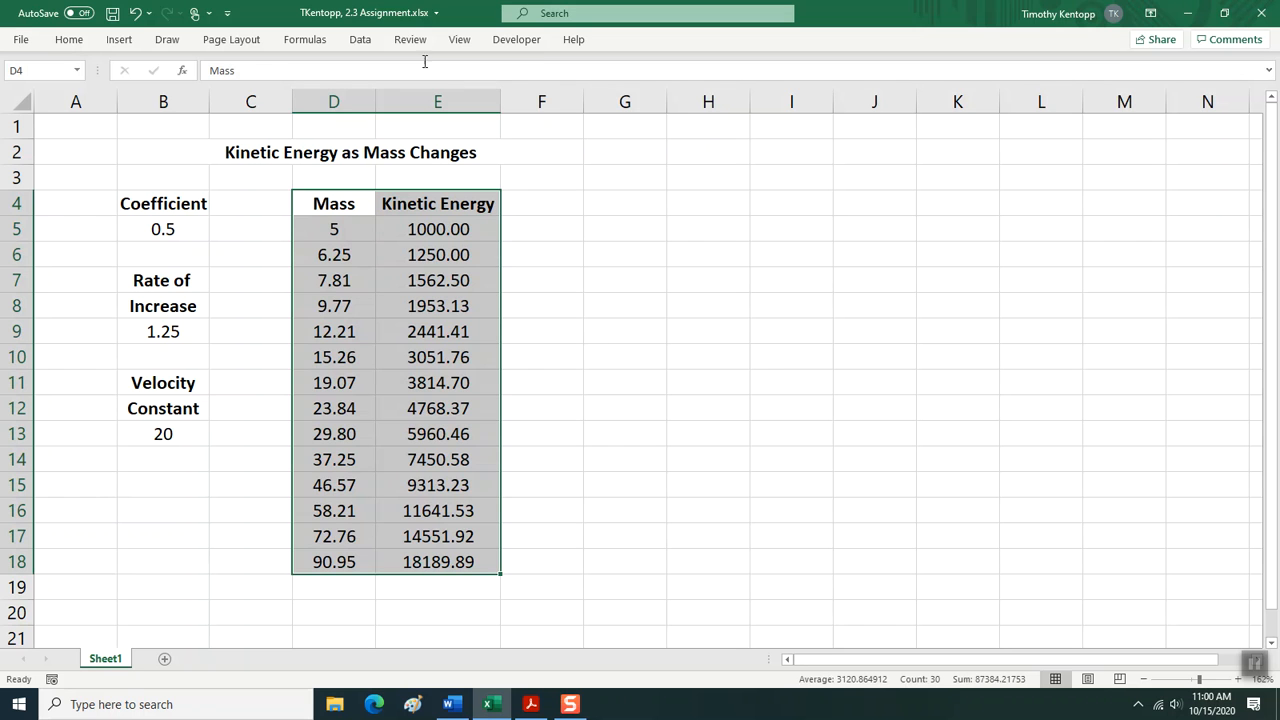
left_click(66, 39)
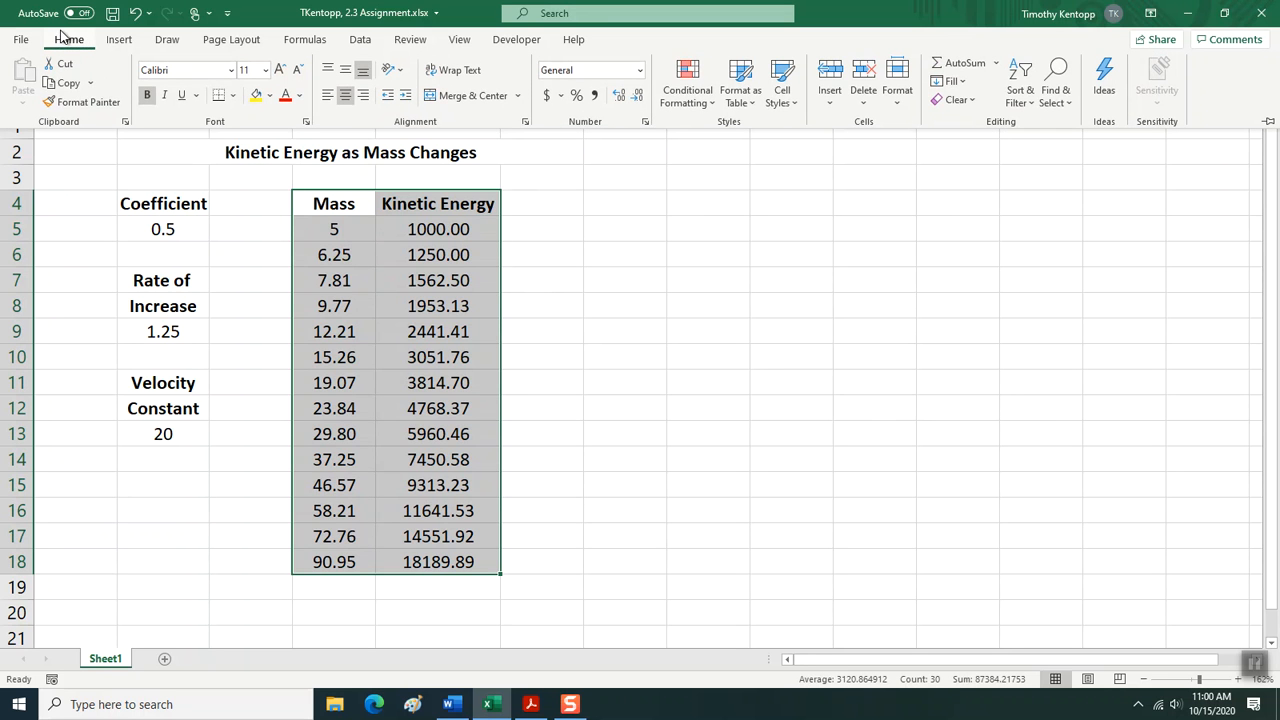
left_click(125, 42)
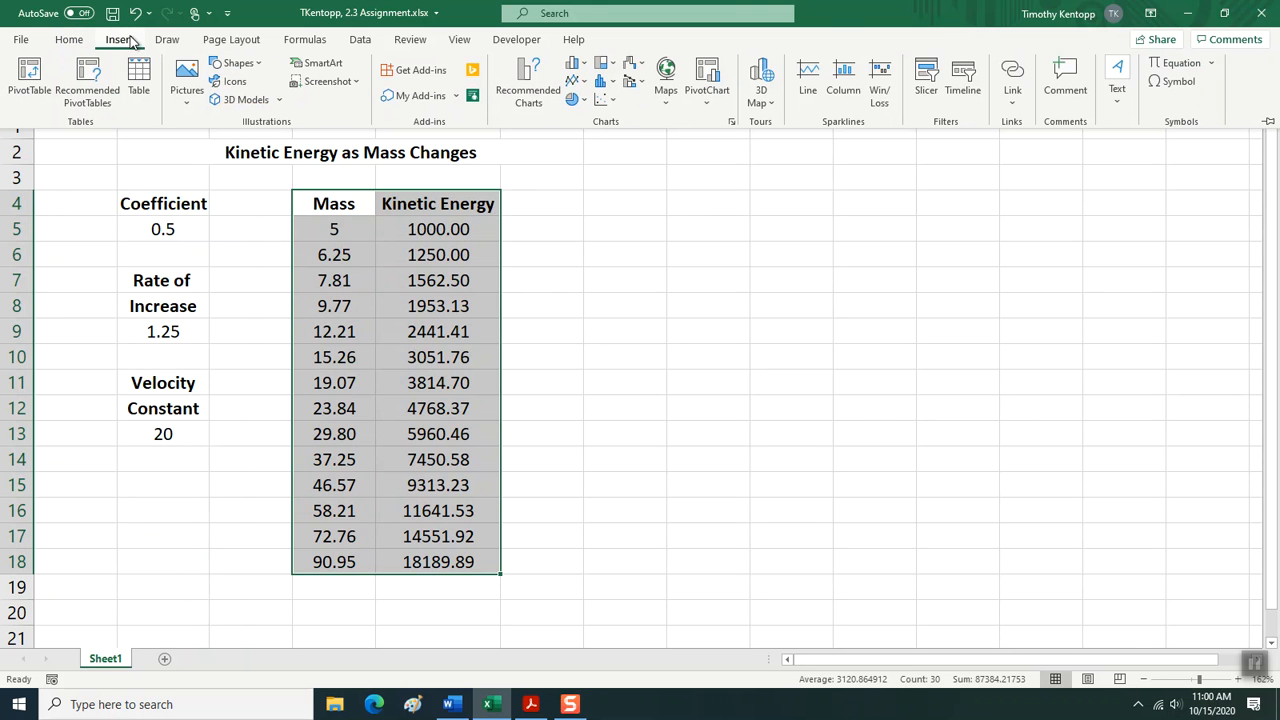
left_click(540, 95)
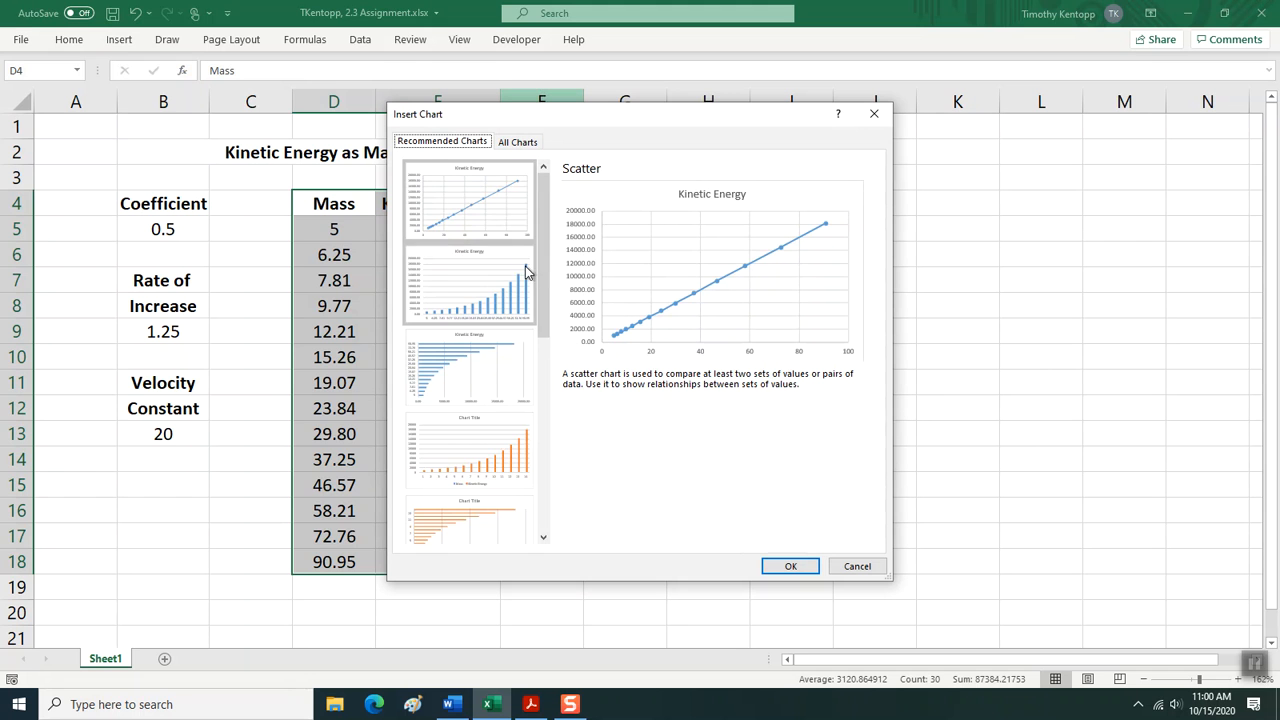
left_click_drag(546, 265, 562, 231)
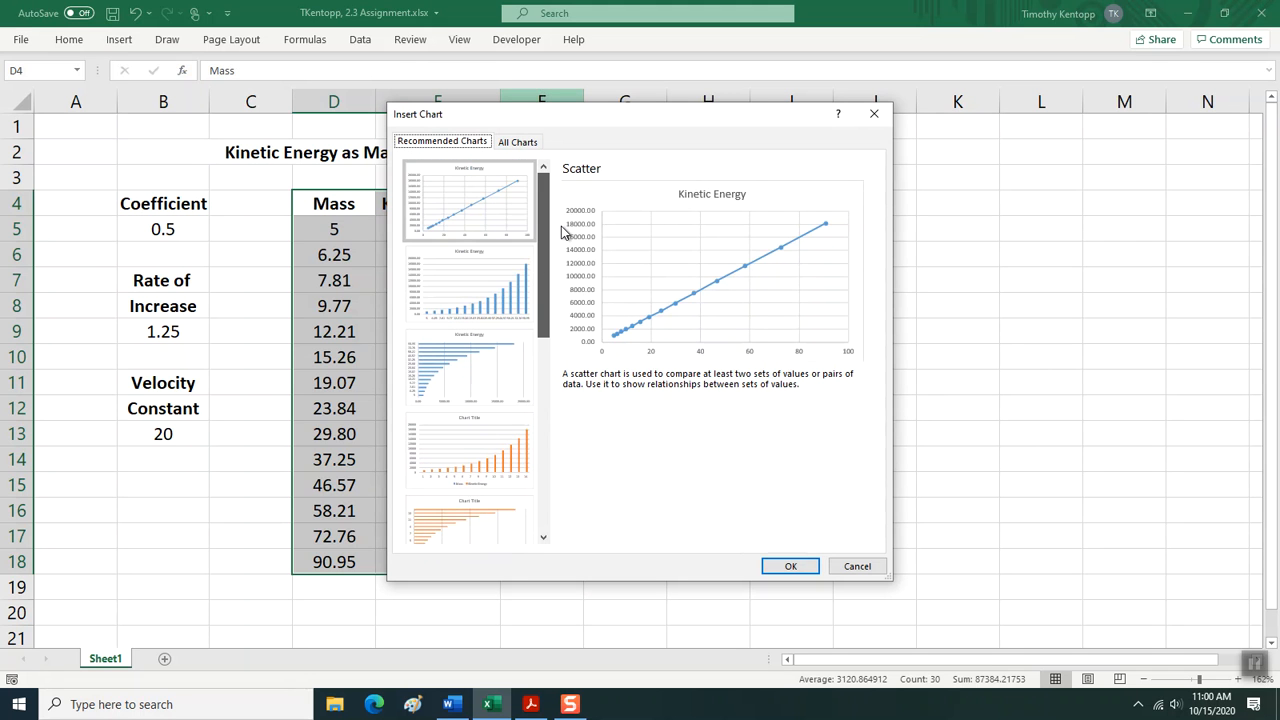
left_click_drag(562, 244, 560, 378)
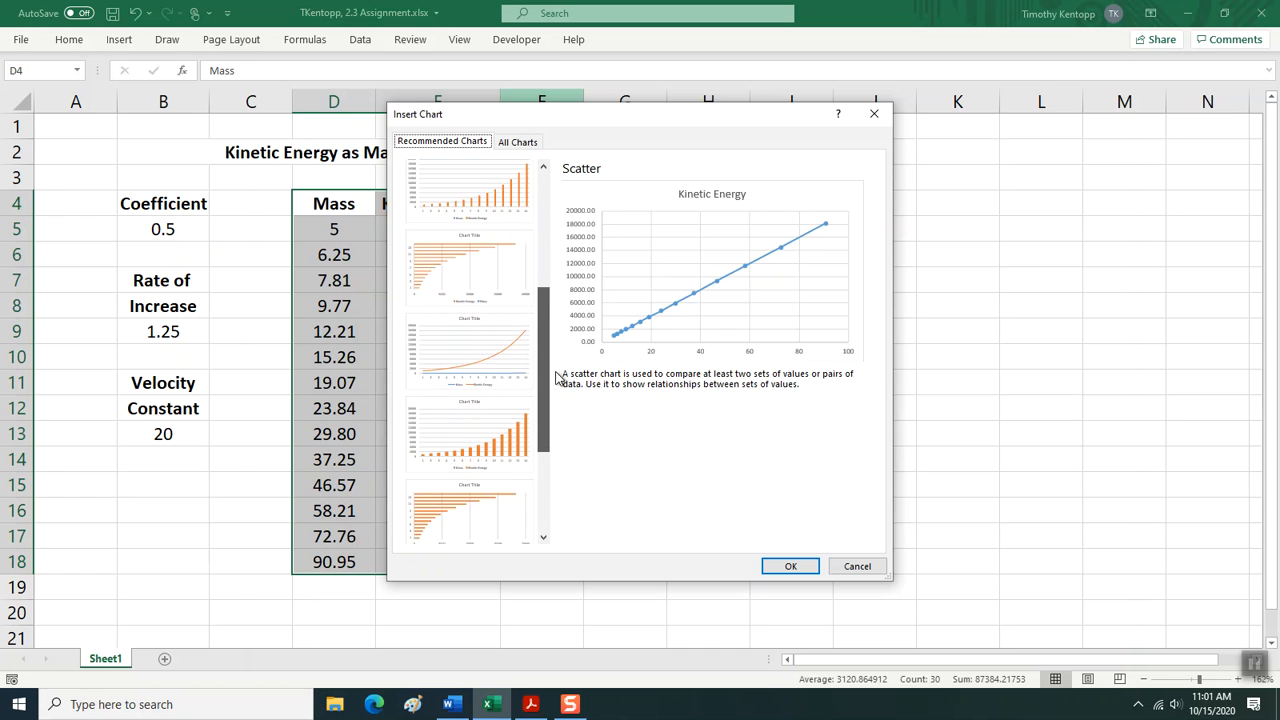
left_click(508, 345)
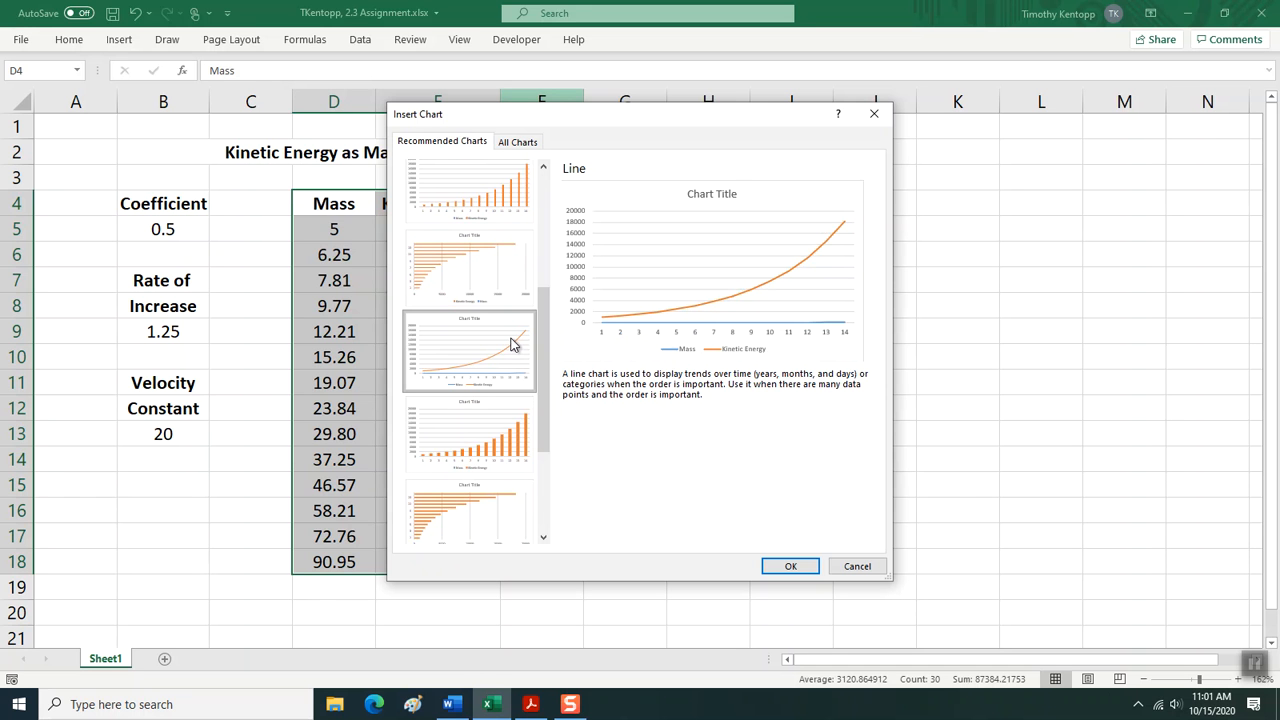
left_click(795, 565)
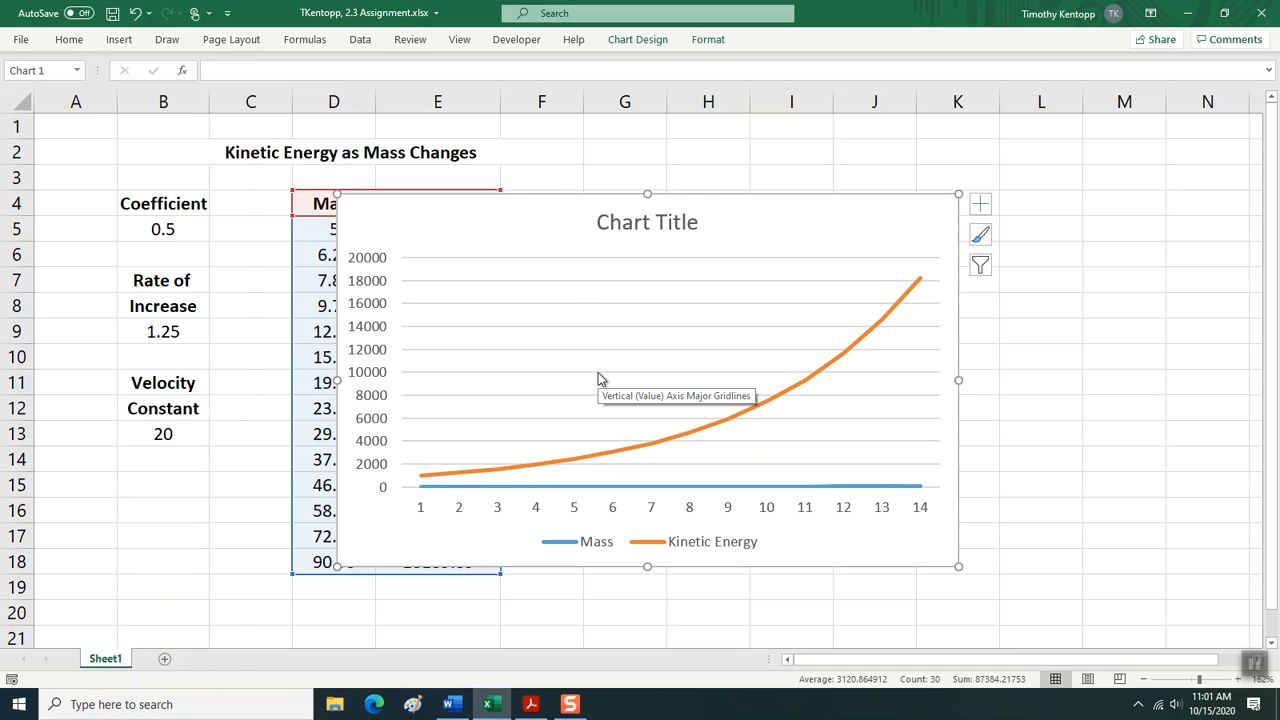
left_click_drag(522, 196, 715, 194)
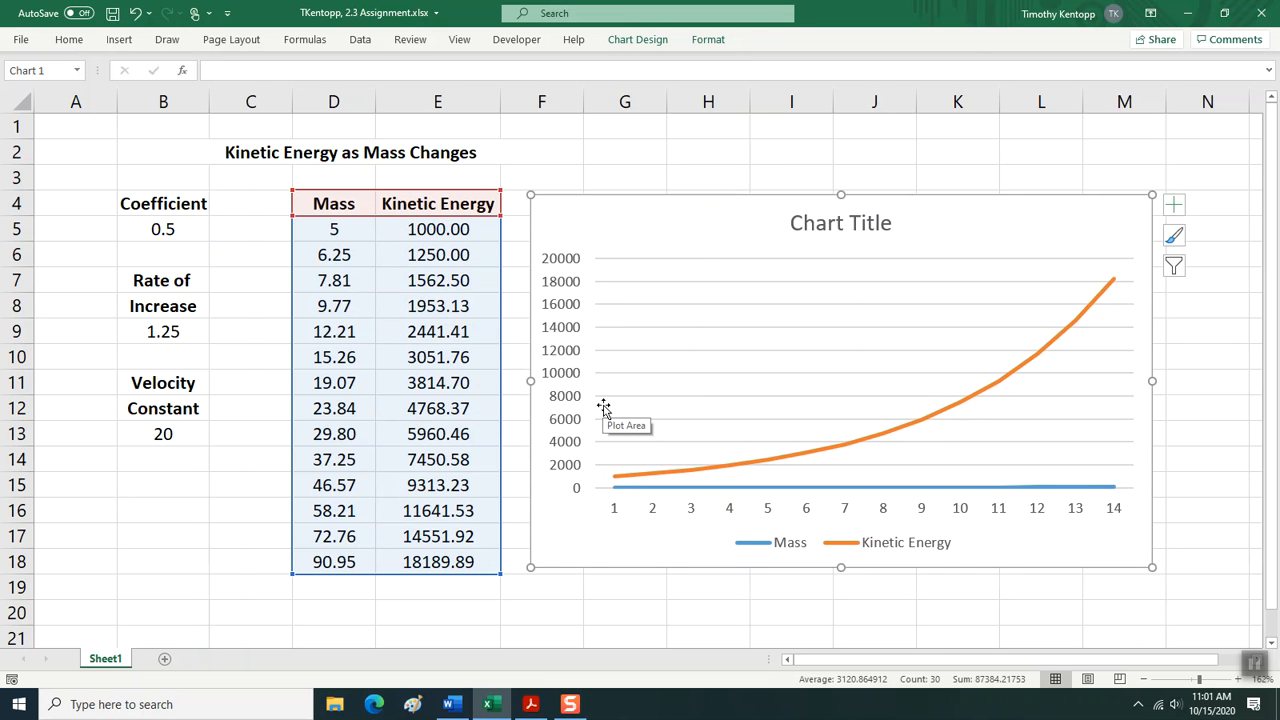
Title the chart "KE as Mass Increases, Velocity Remains Constant" and save the workbook.
double_click(812, 230)
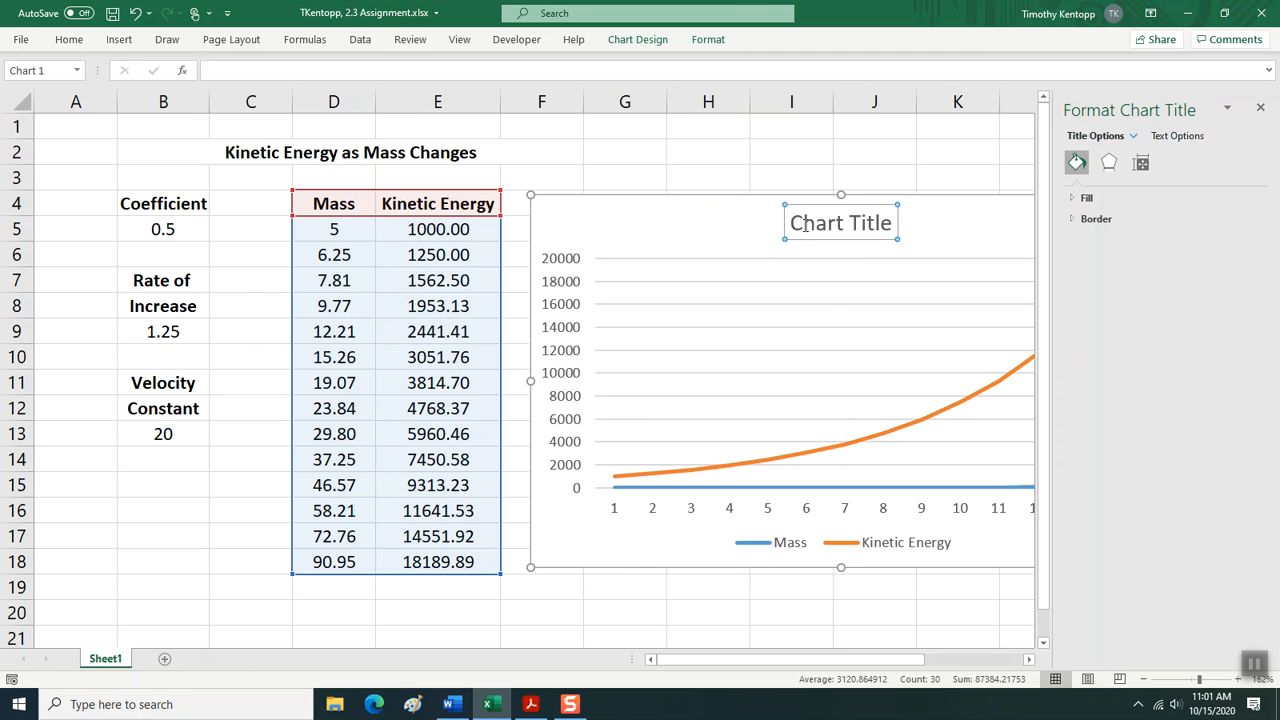
left_click_drag(790, 224, 898, 224)
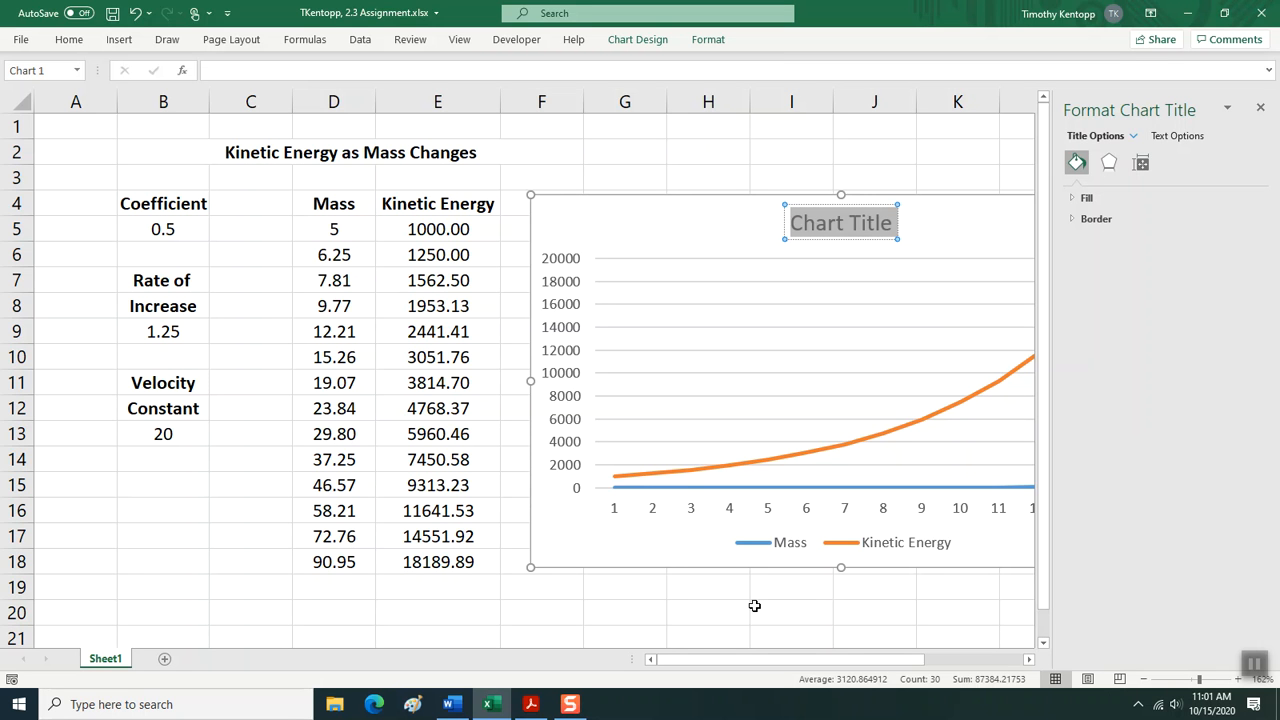
type("KE as")
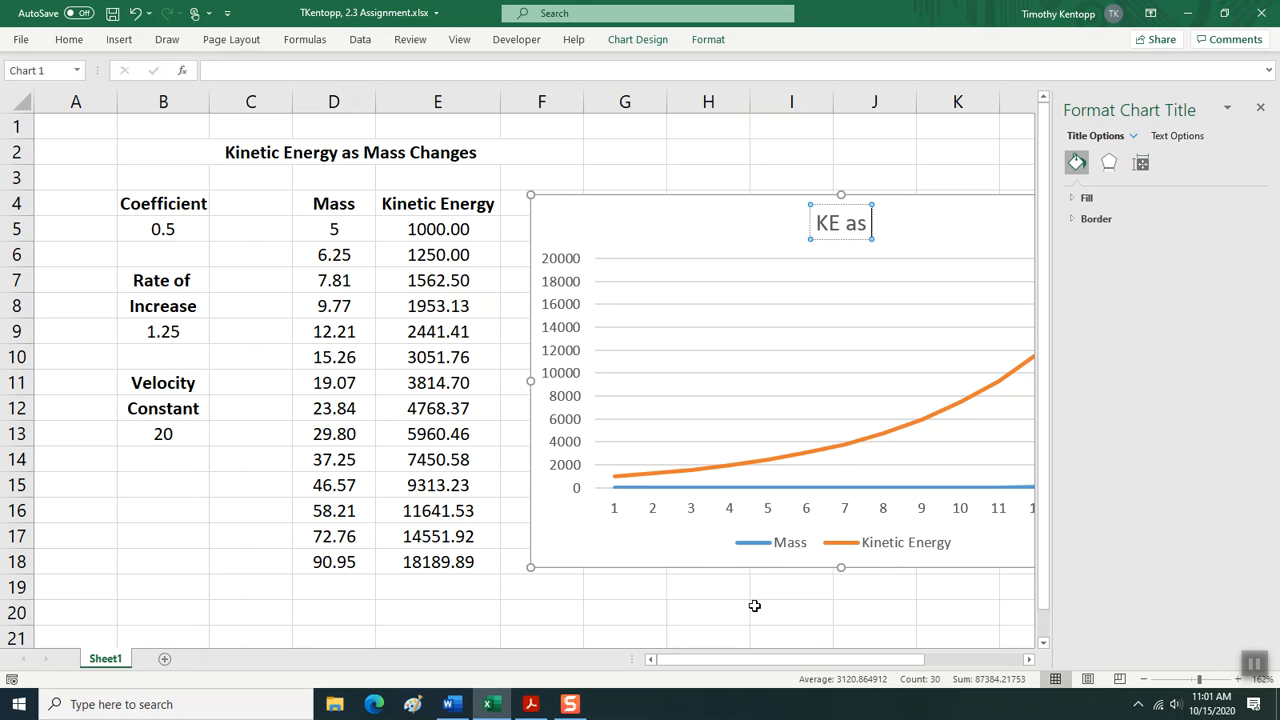
type(" Mass")
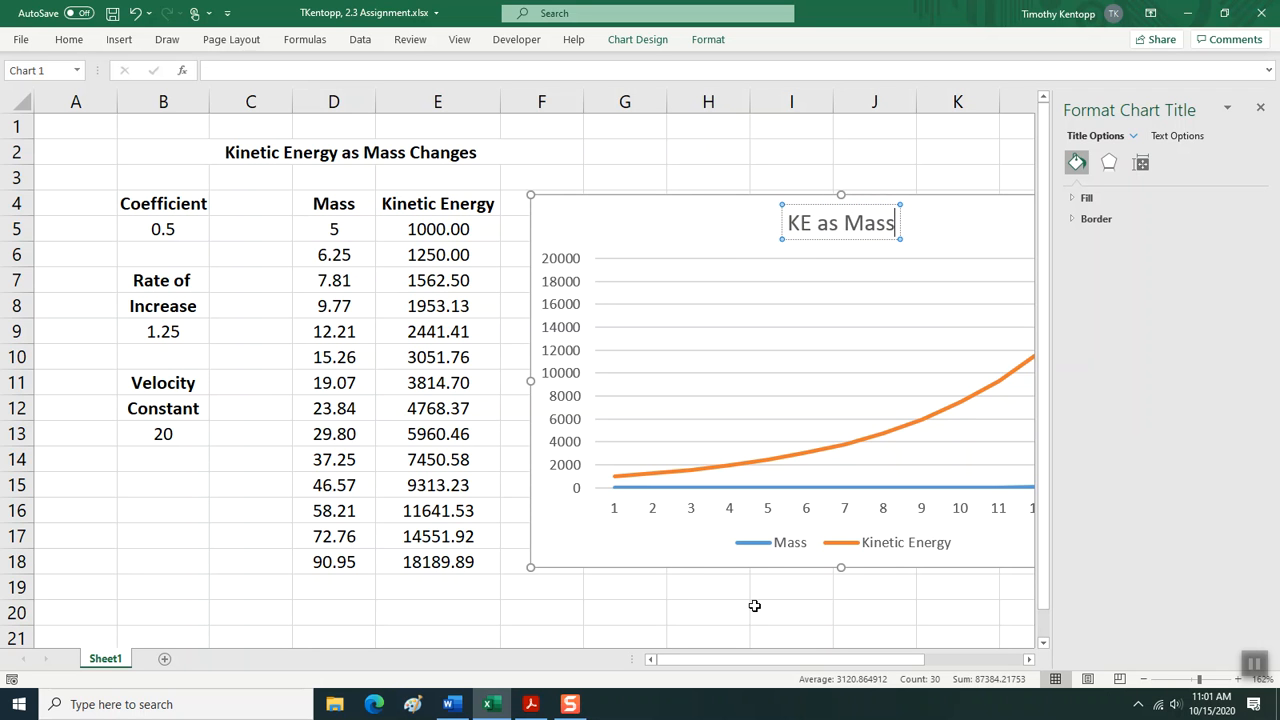
type(" Increa")
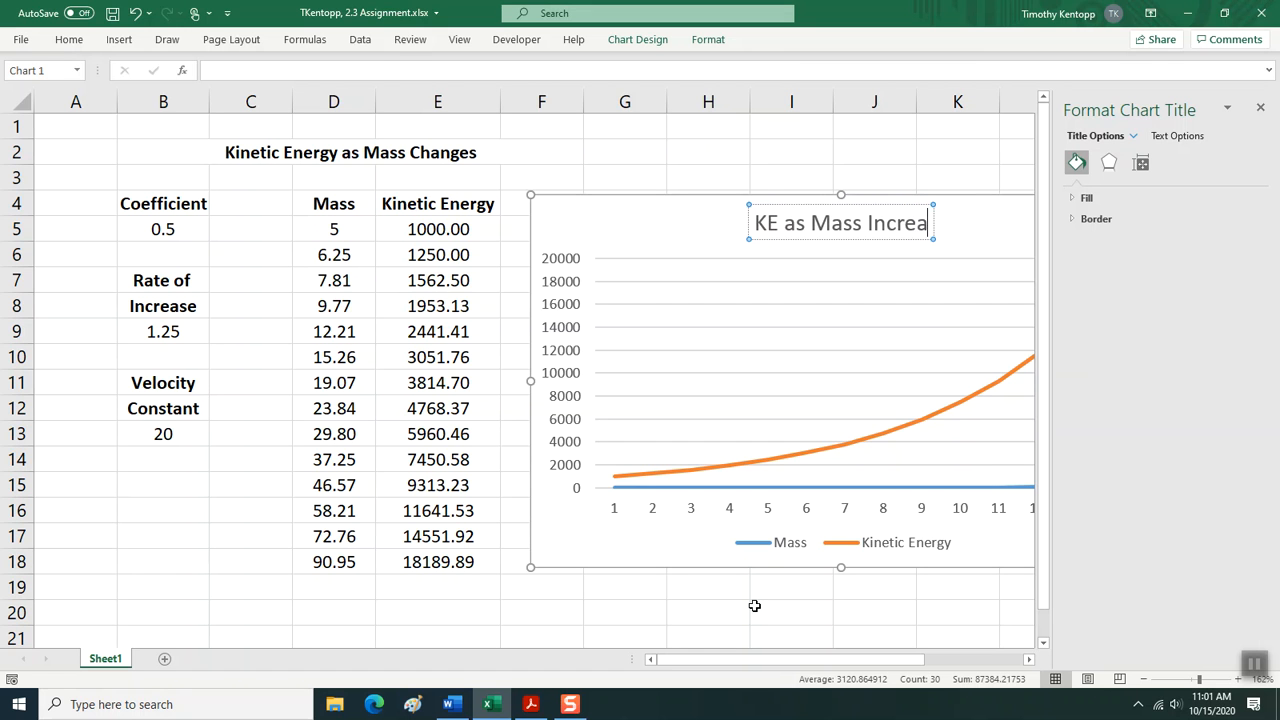
type("ses")
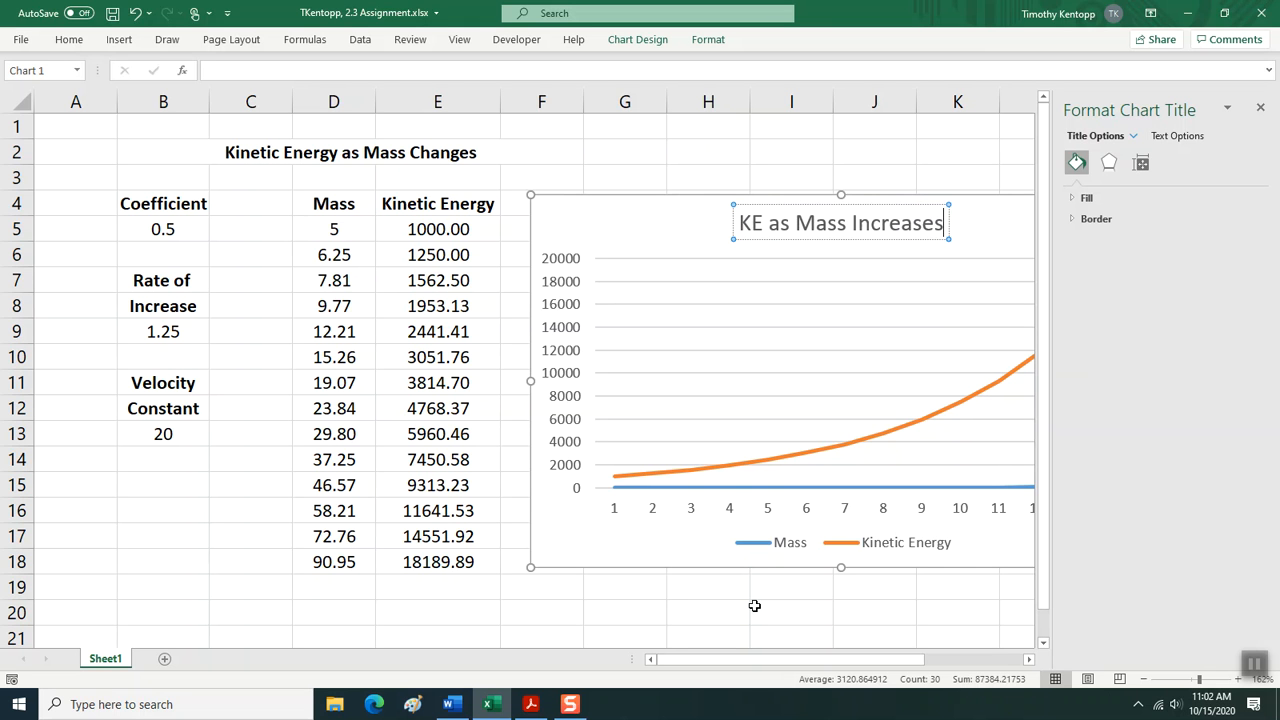
type(",")
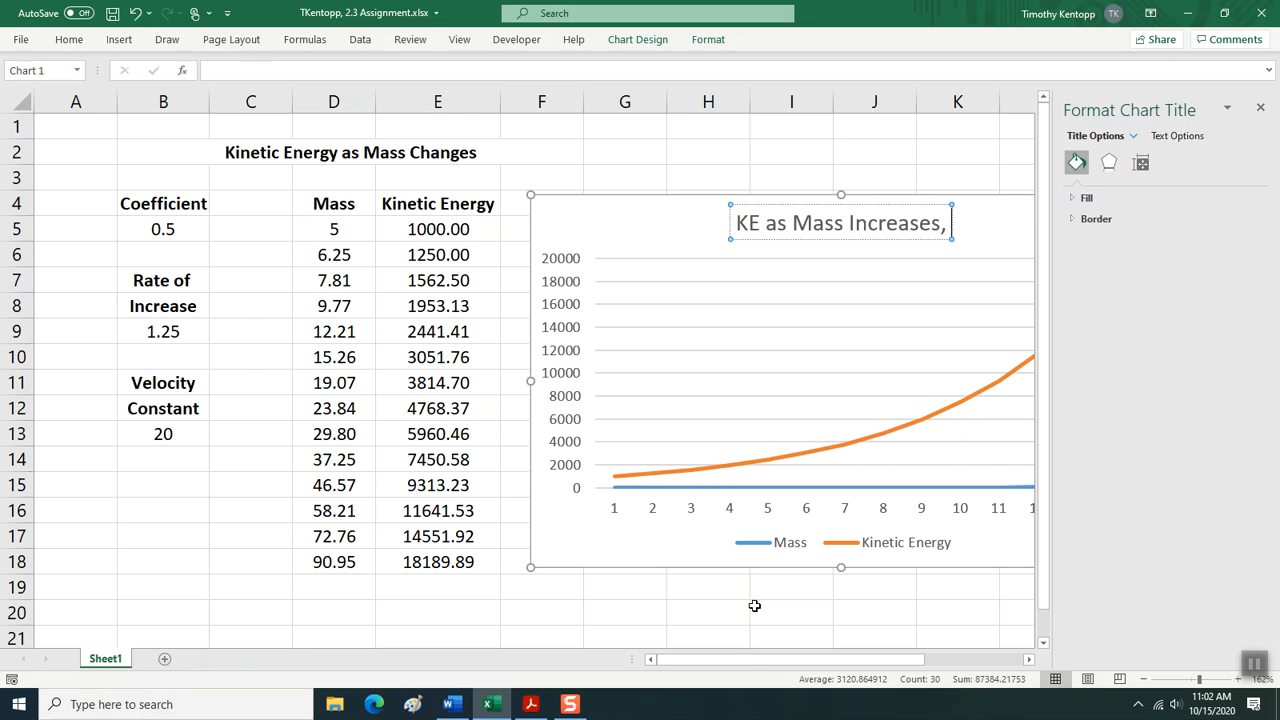
type(" Velo")
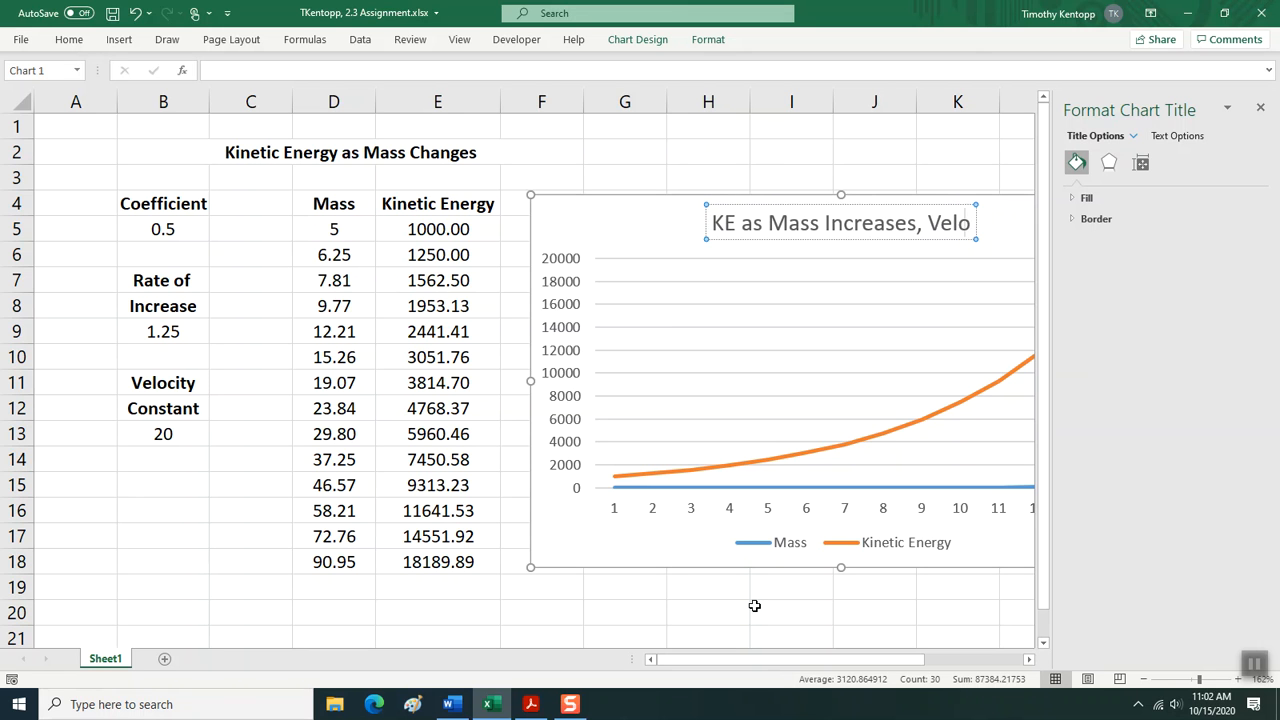
type("city")
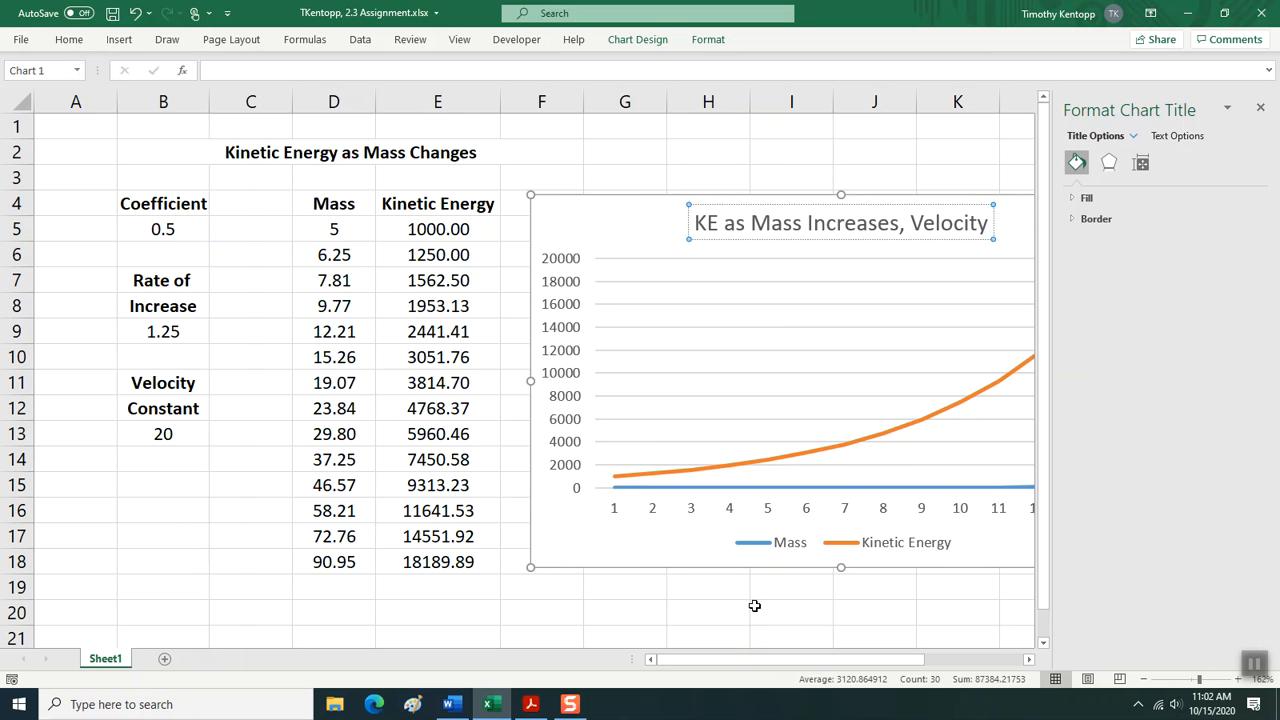
type(" Remain")
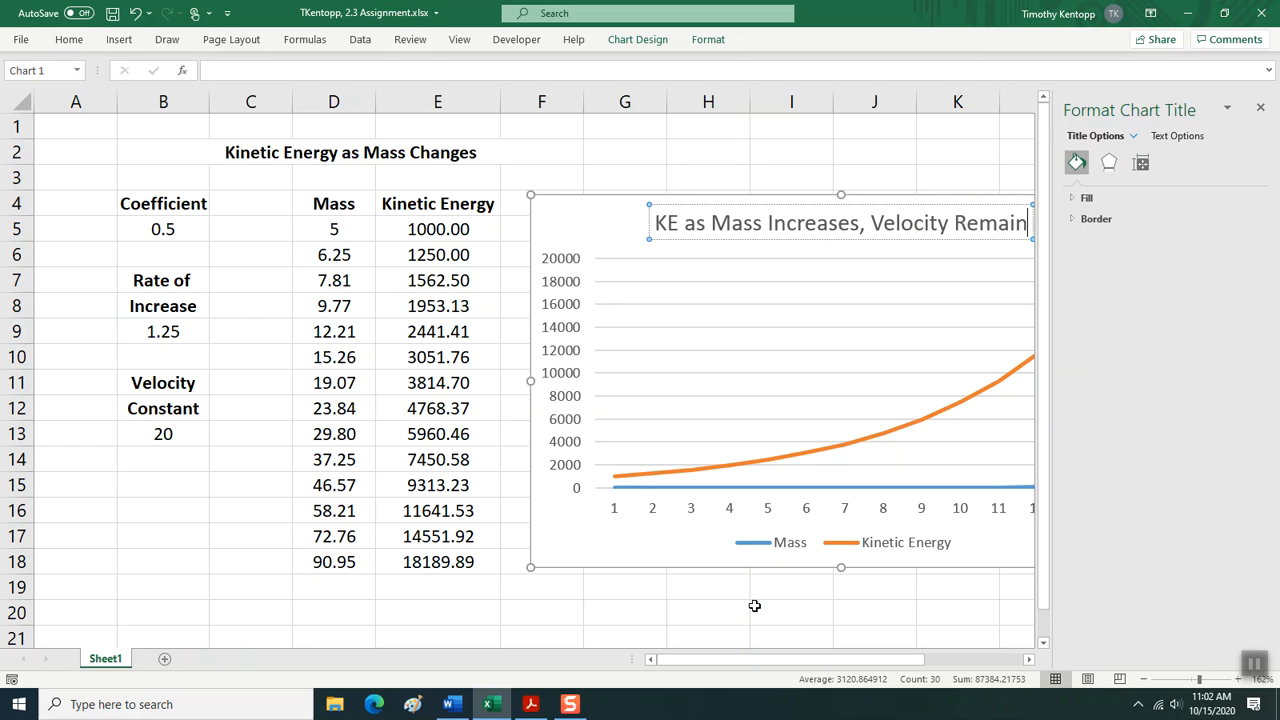
type("s Cons")
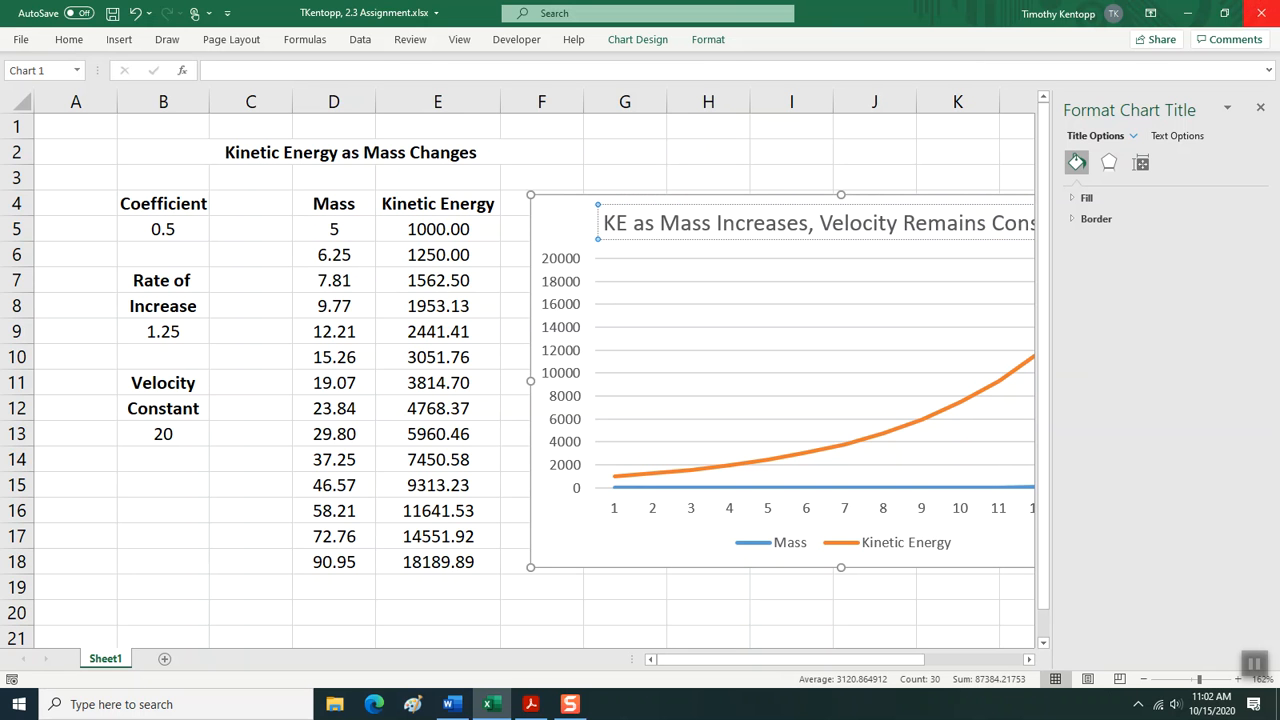
left_click(1260, 107)
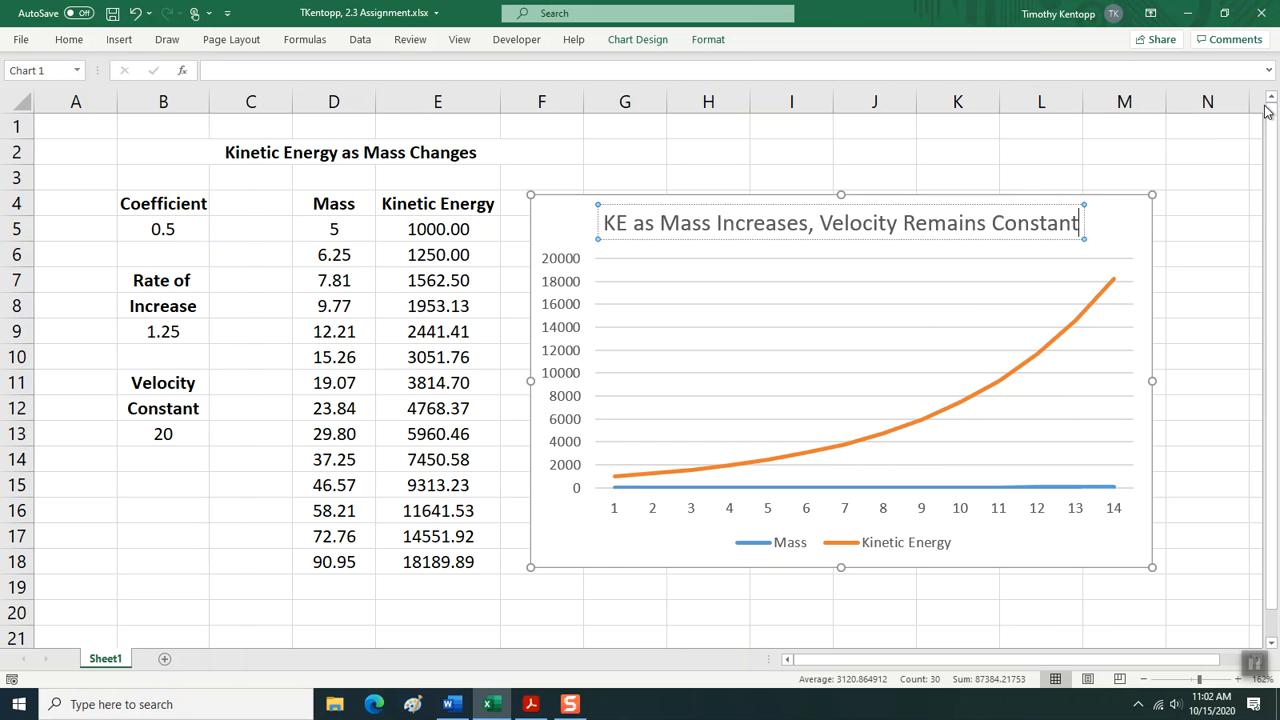
left_click(1040, 167)
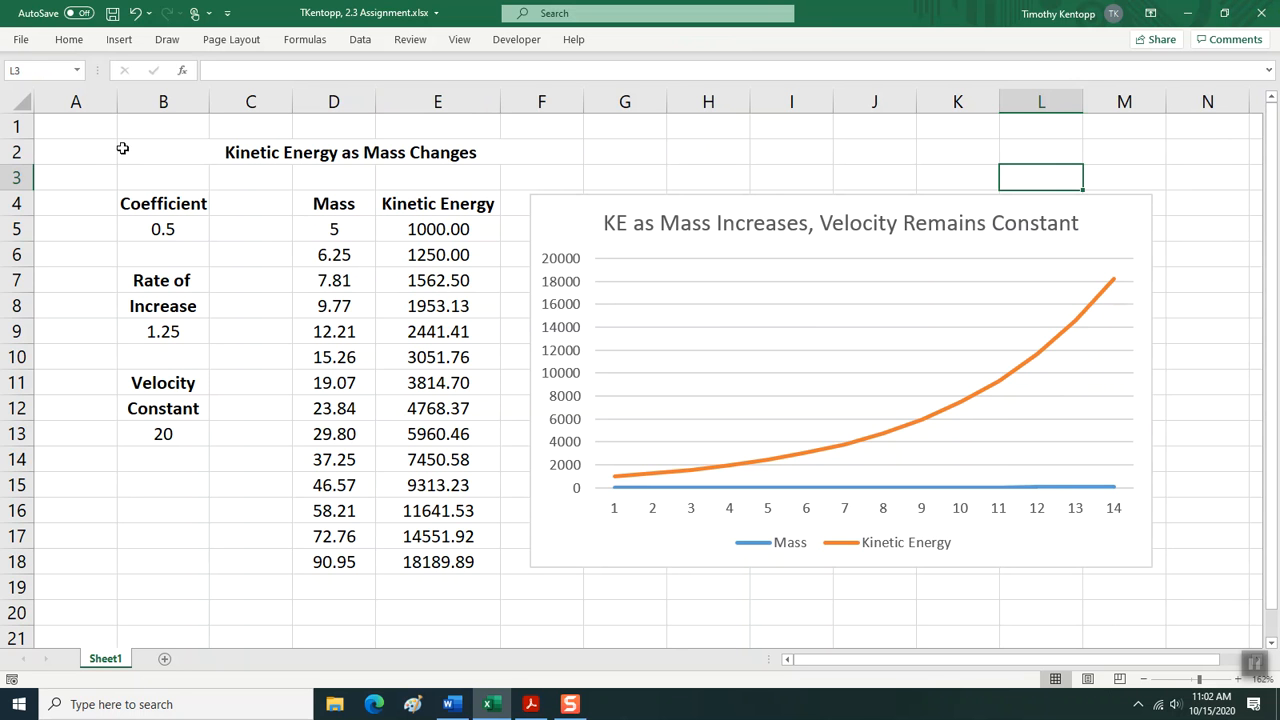
left_click(111, 16)
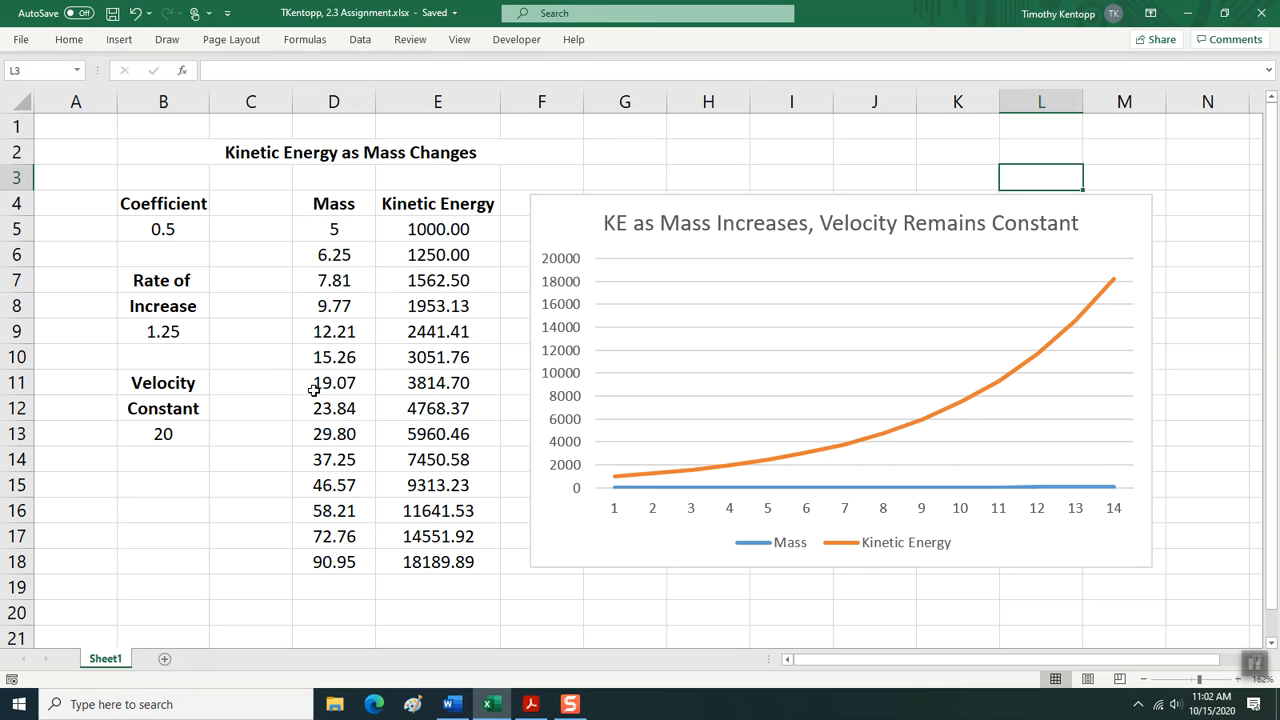
Rename the worksheet Sheet1 as "KE Mass Changes".
right_click(107, 662)
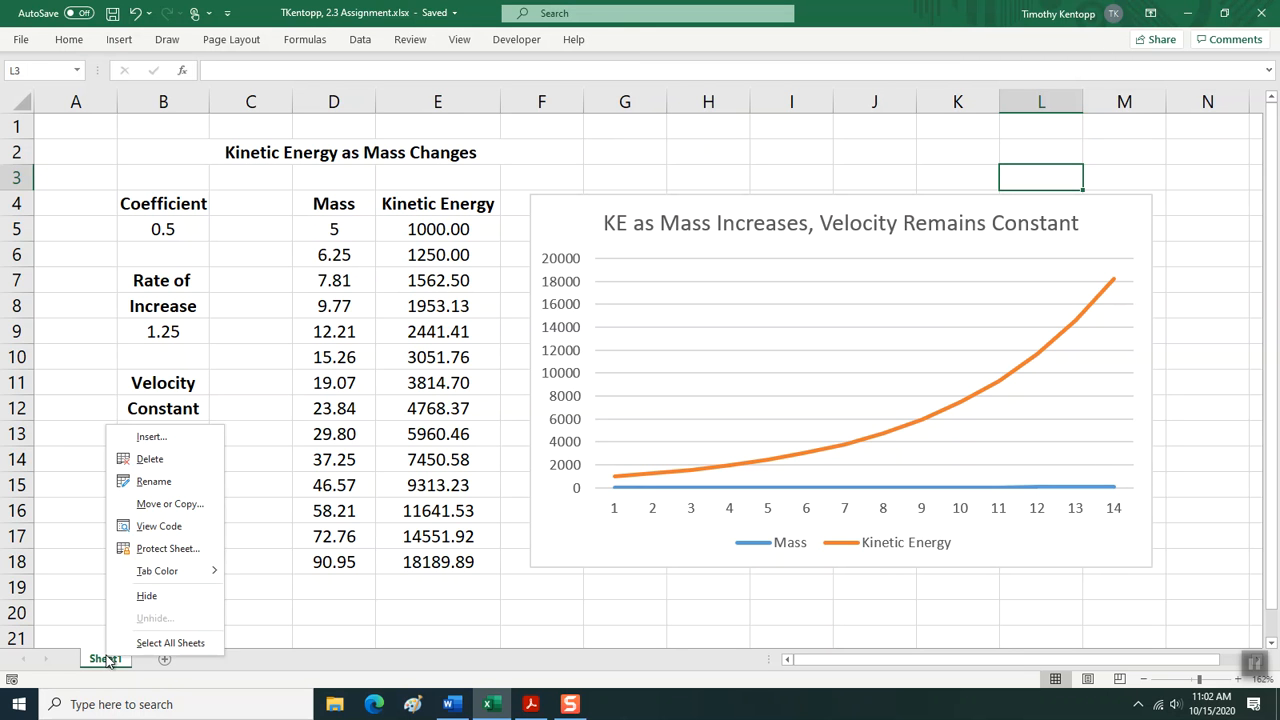
left_click(140, 482)
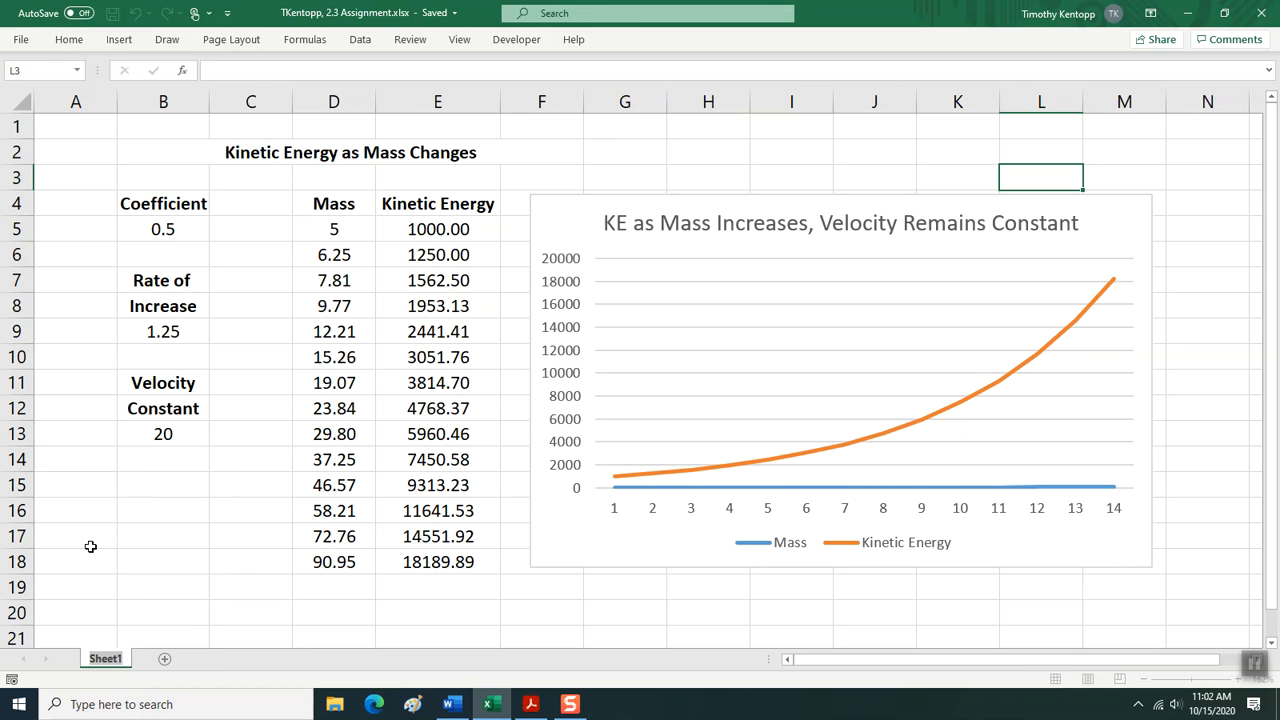
type("KE")
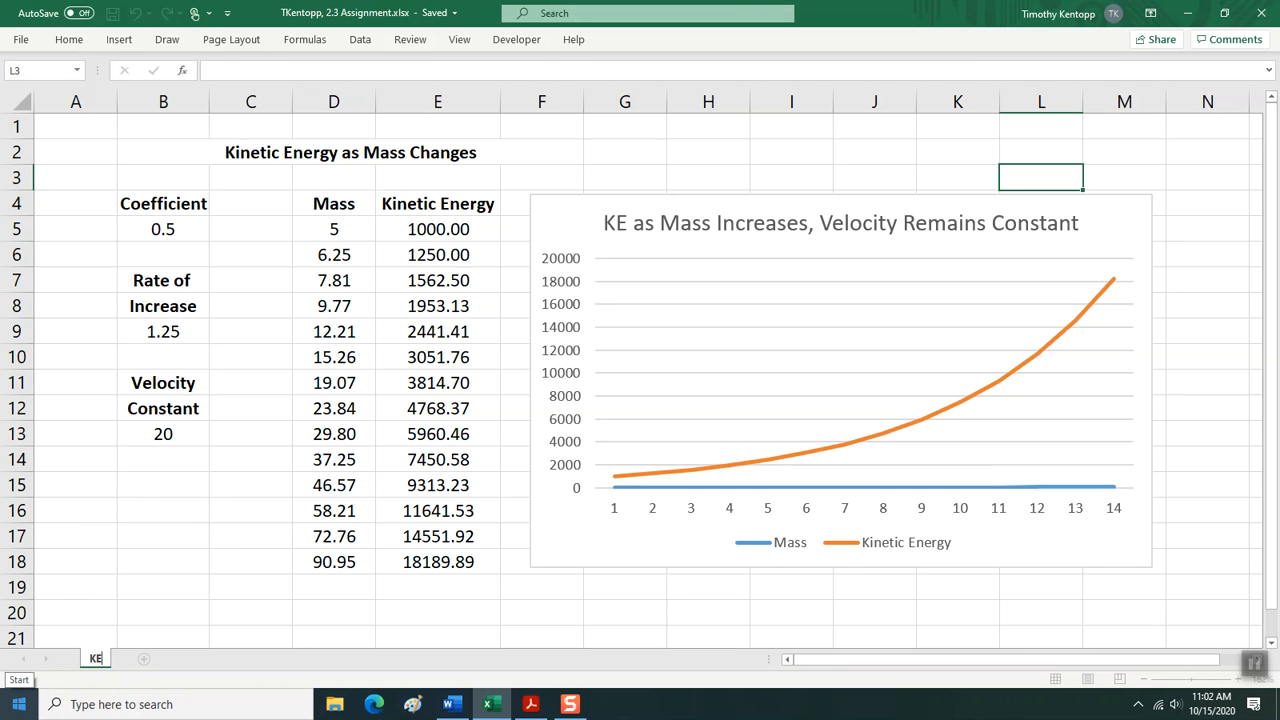
type(" Mass Changes")
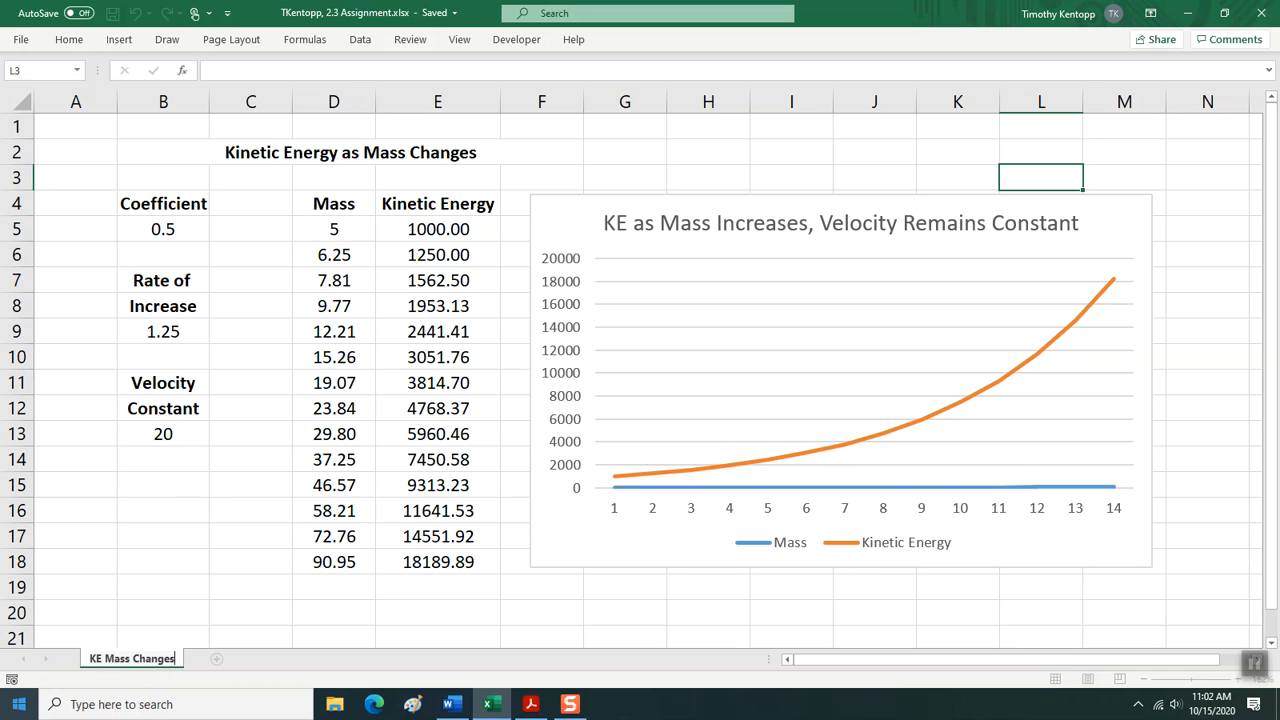
key("Return")
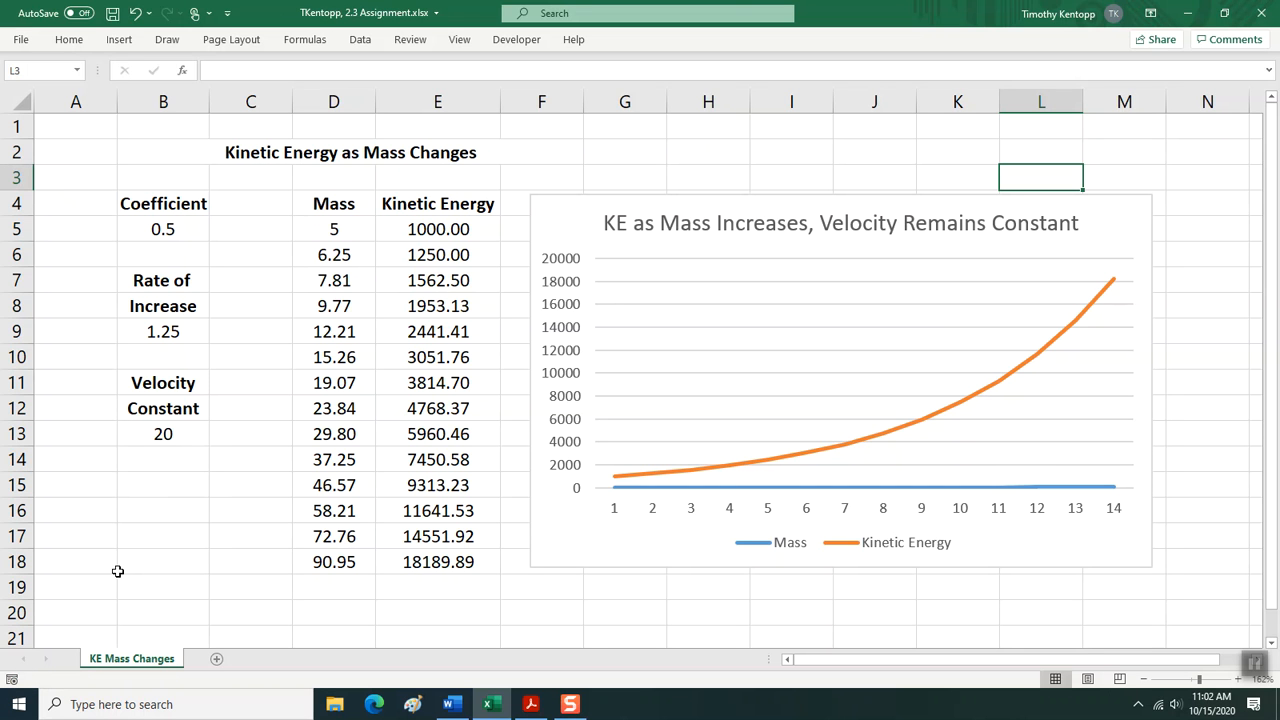
Create a copy of the KE Mass Changes sheet at the end of the same workbook and switch to the copy.
right_click(117, 666)
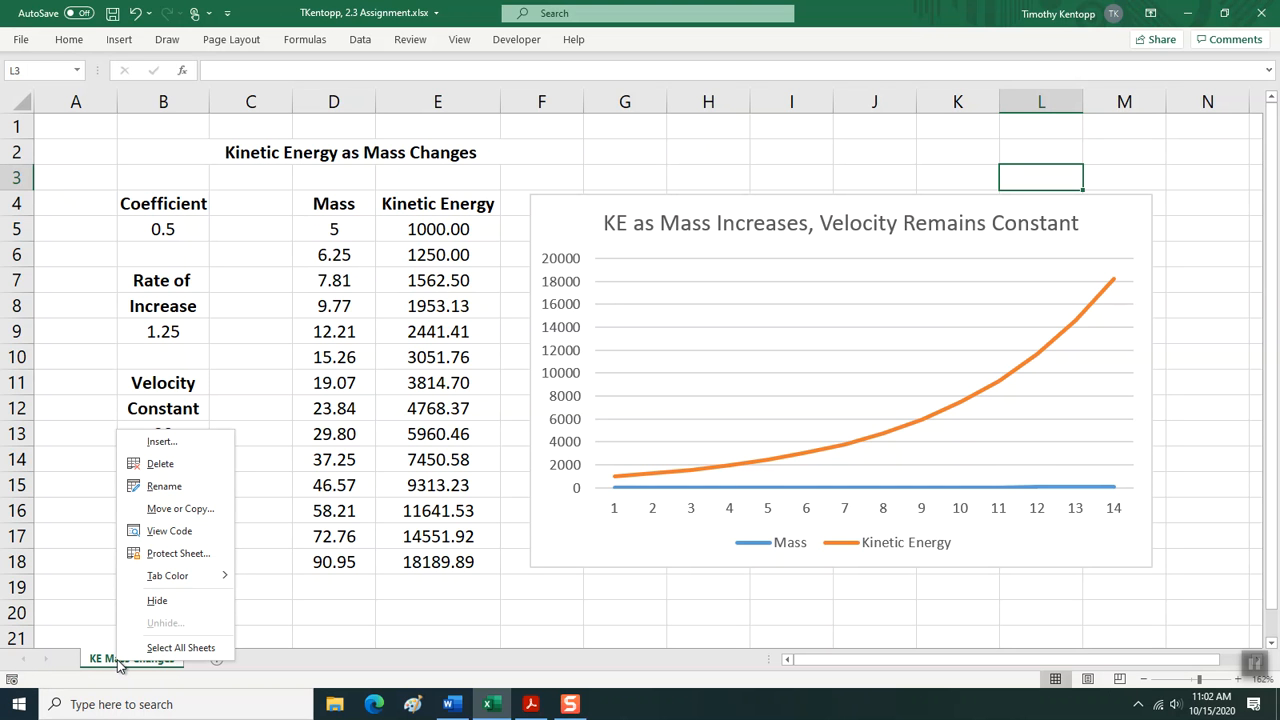
left_click(172, 508)
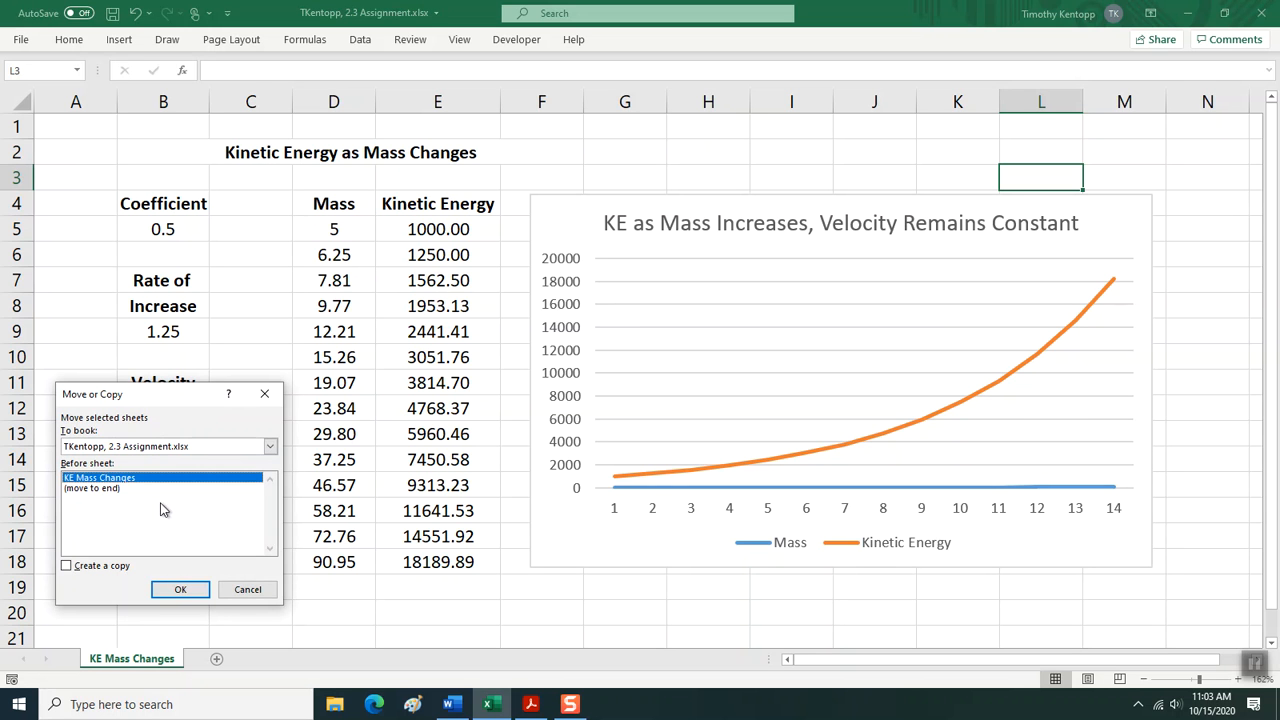
left_click(118, 488)
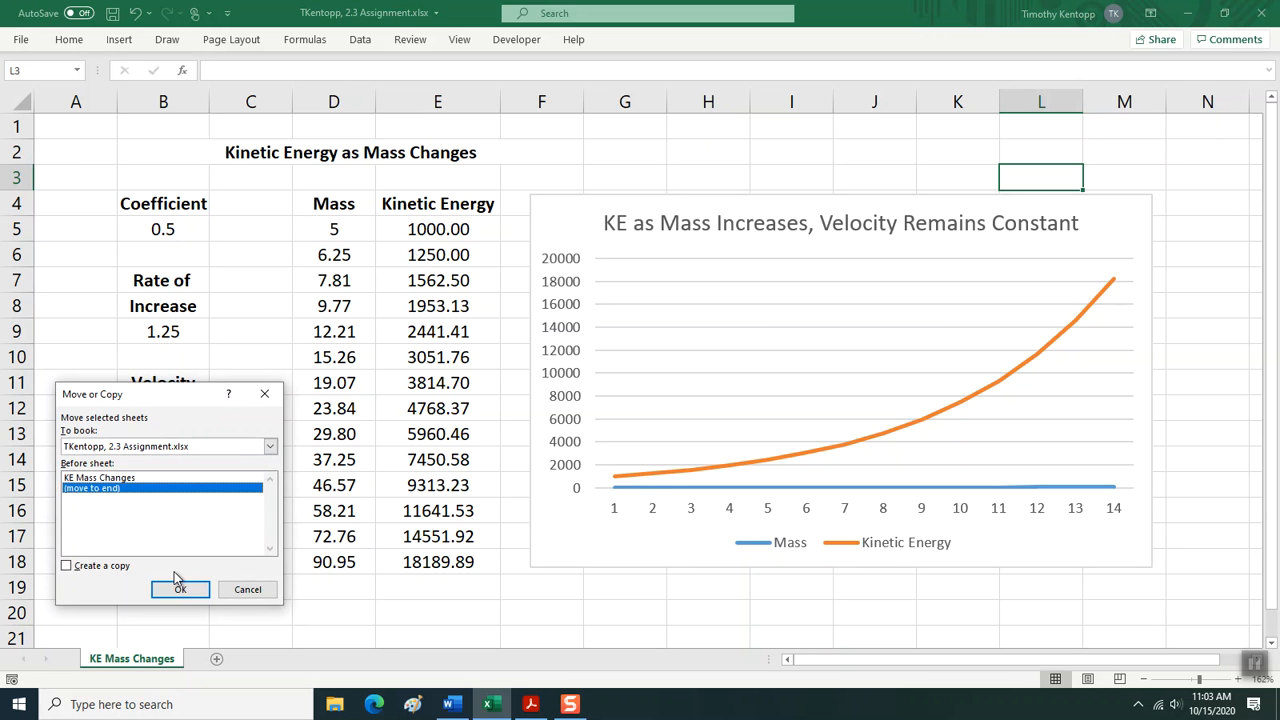
left_click(68, 567)
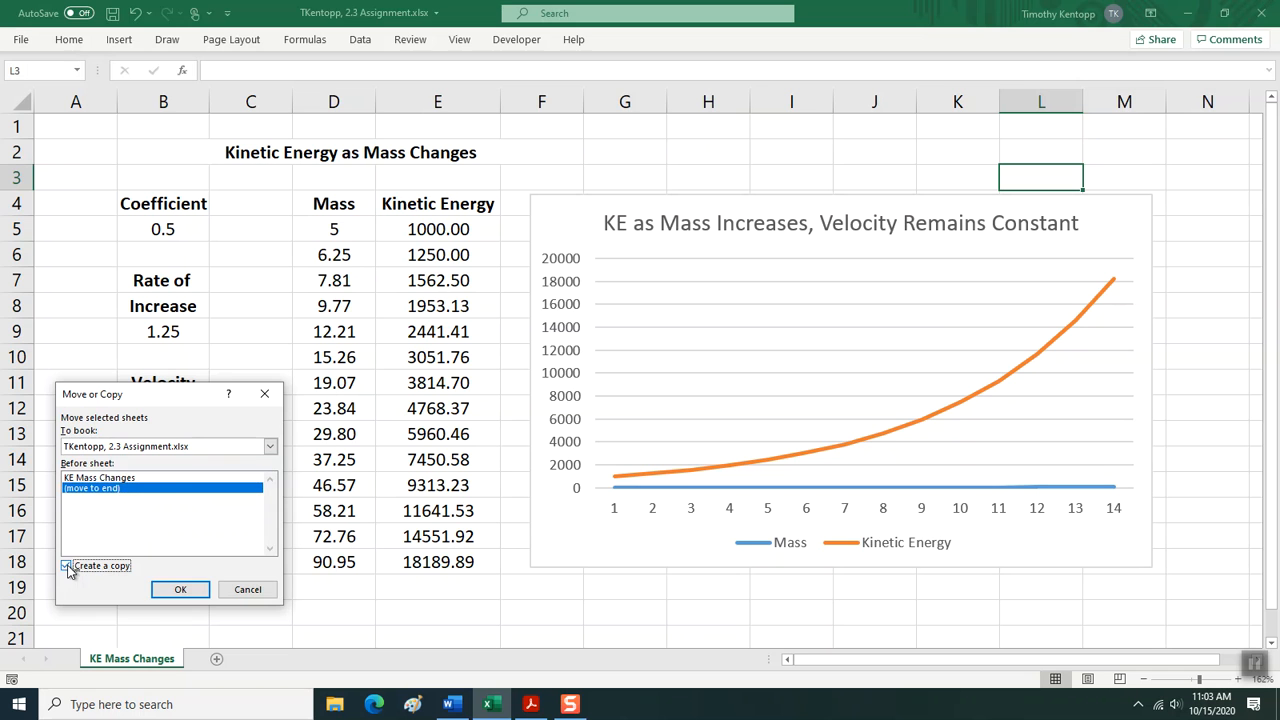
left_click(167, 589)
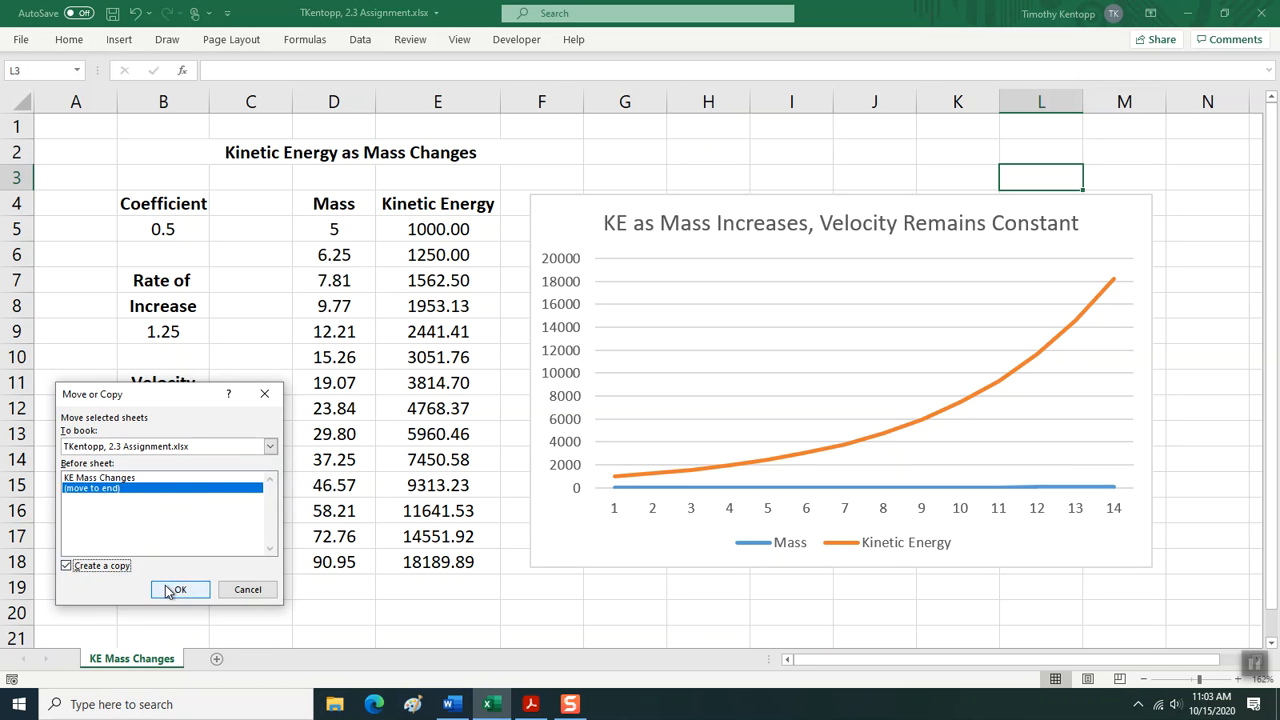
left_click(167, 589)
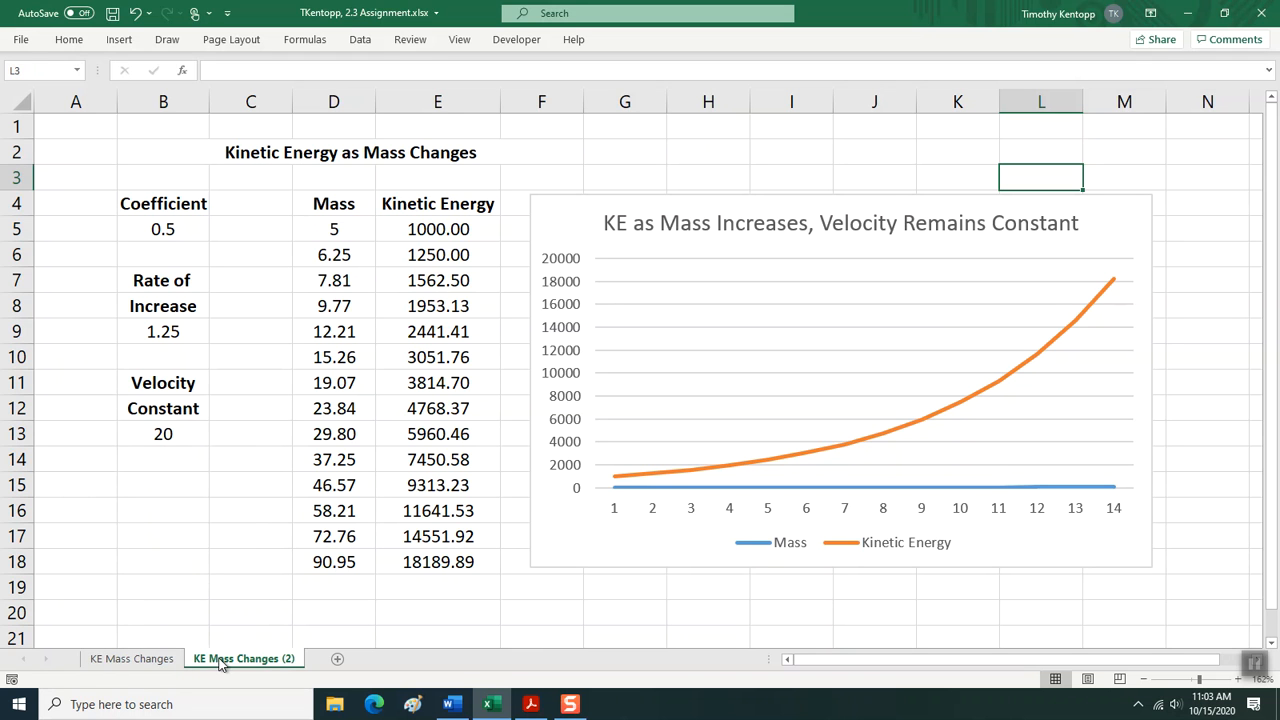
left_click(127, 666)
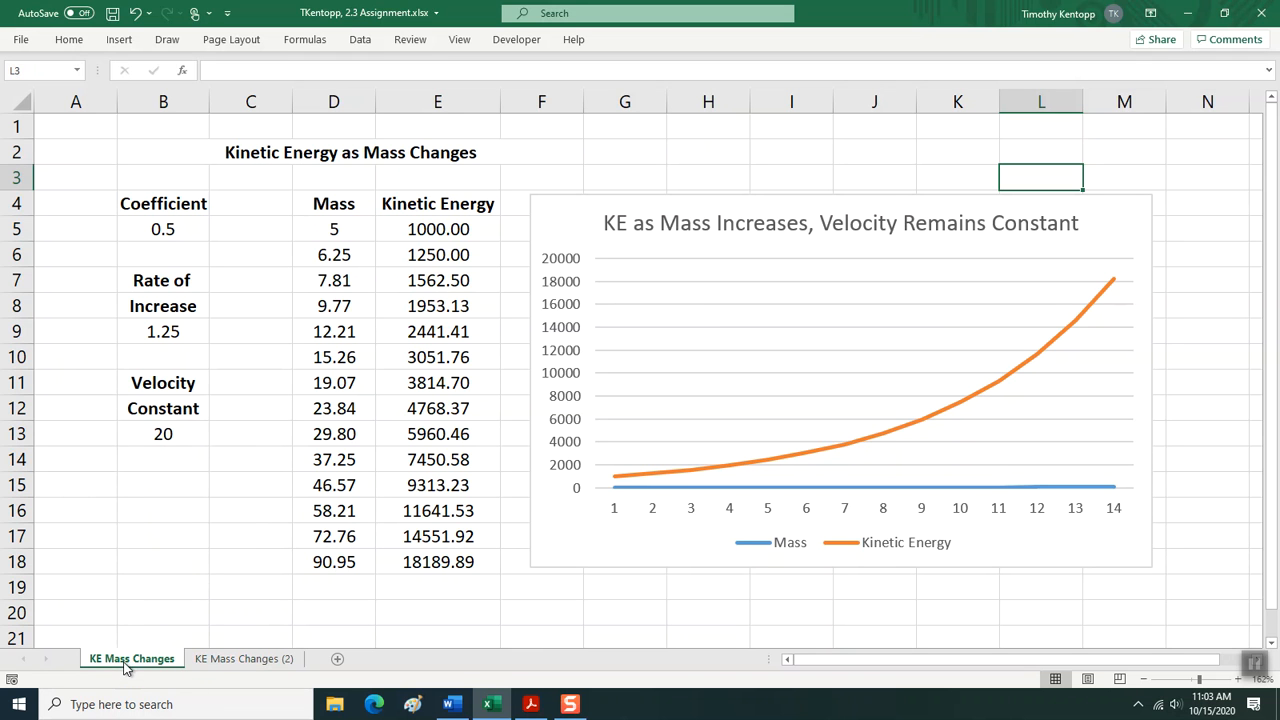
left_click(227, 665)
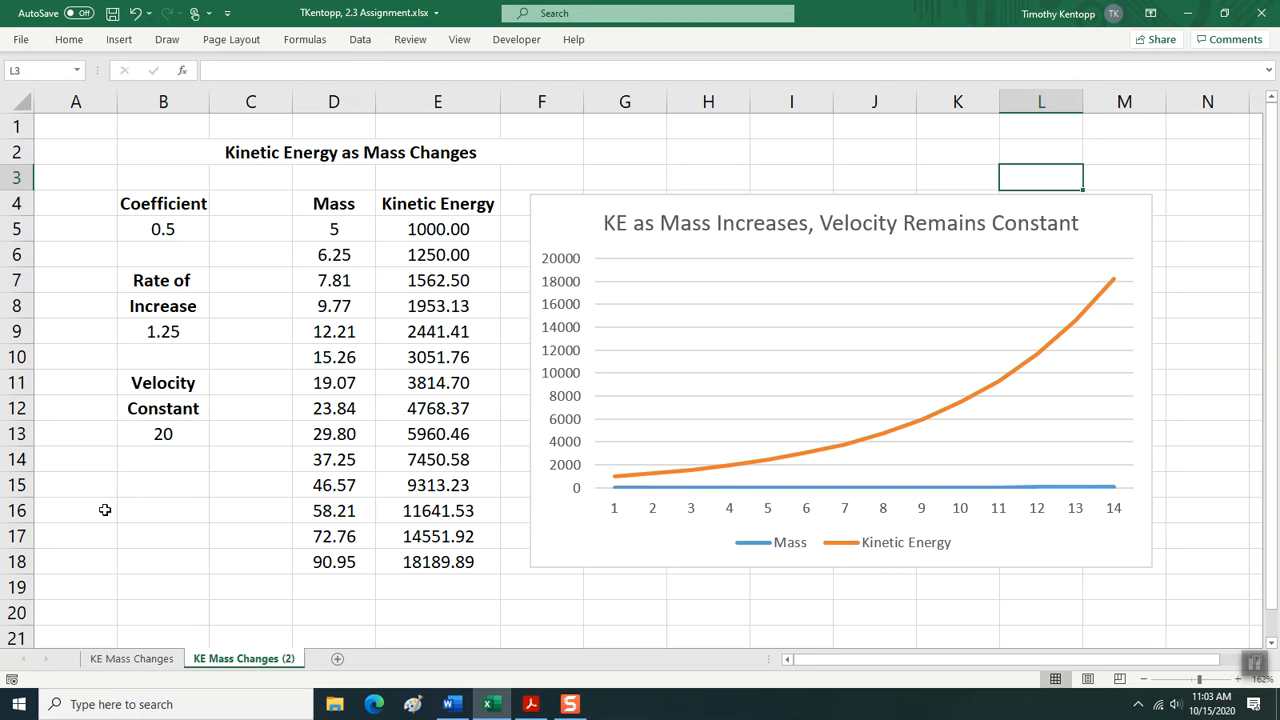
Rename the copied worksheet as "KE Velocity Changes", removing the number suffix.
right_click(244, 664)
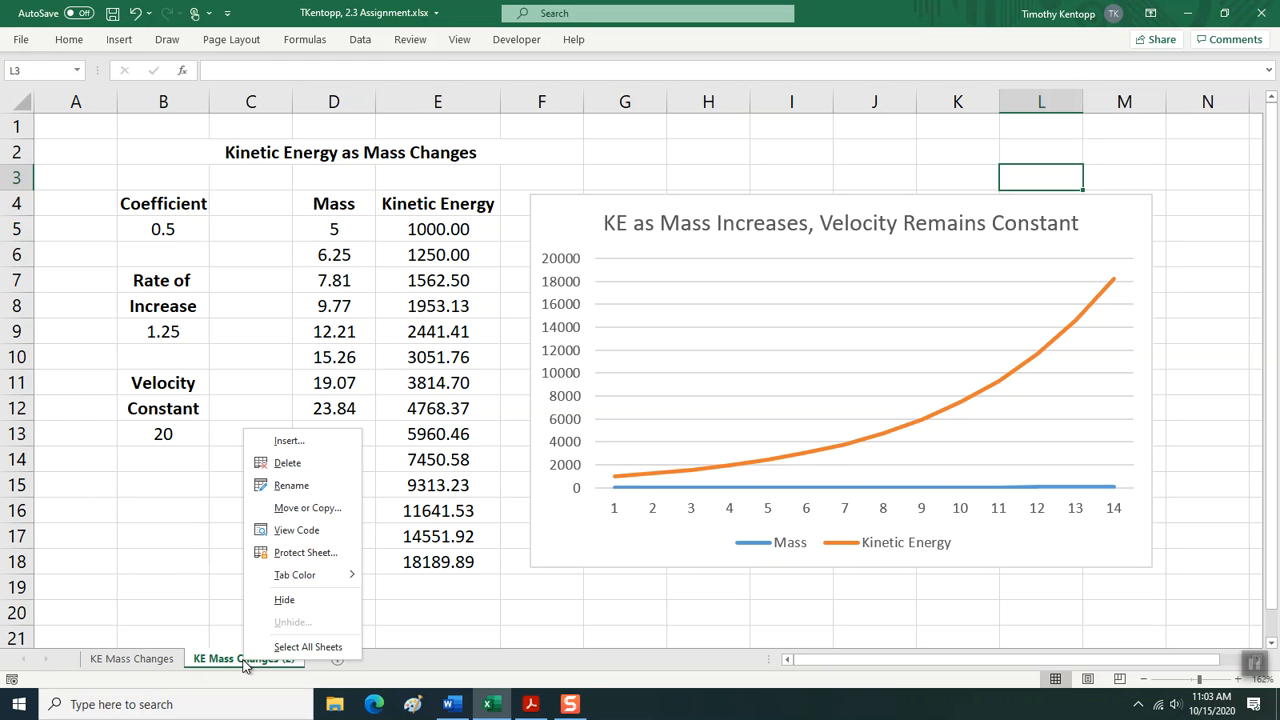
left_click(287, 486)
double_click(215, 659)
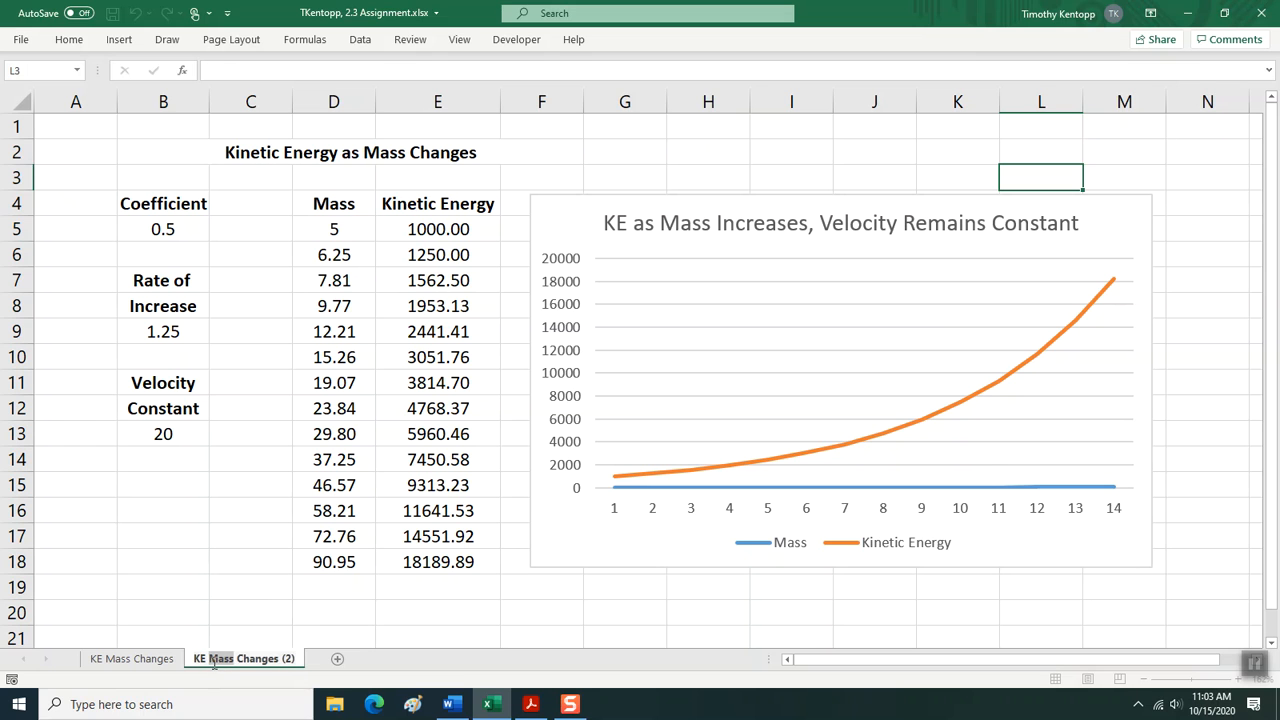
type("Vel")
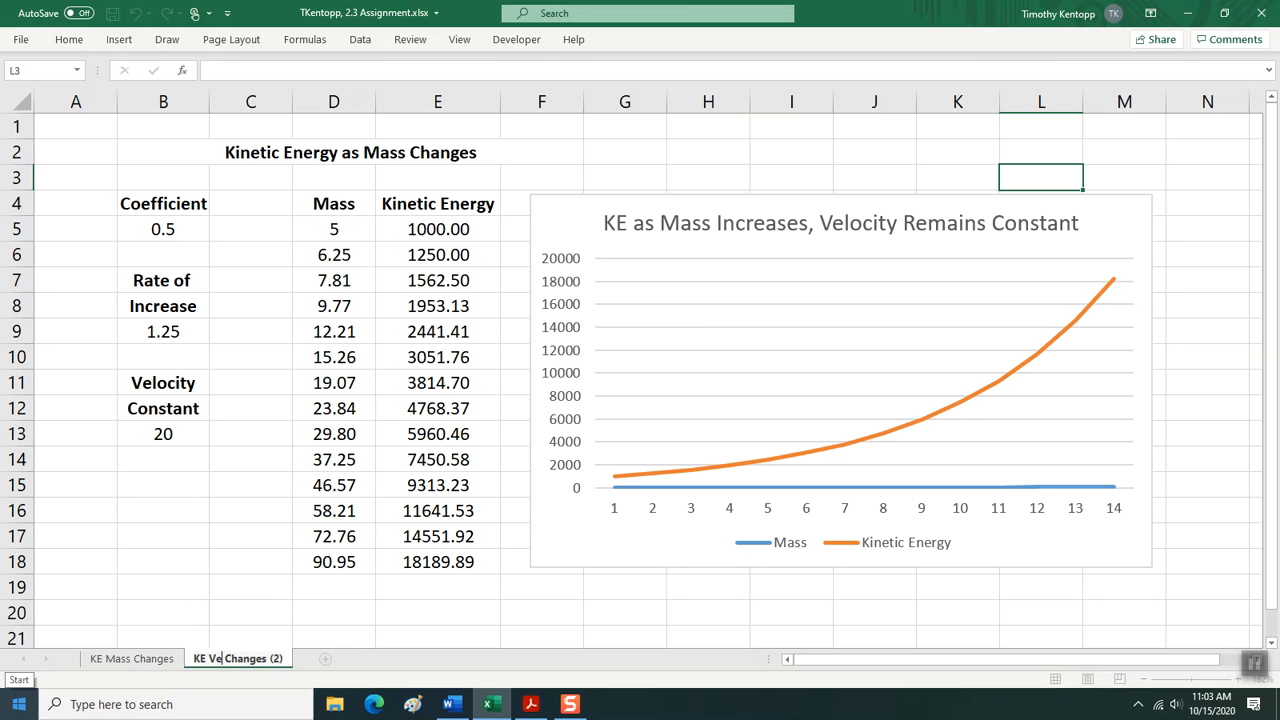
type("ocit")
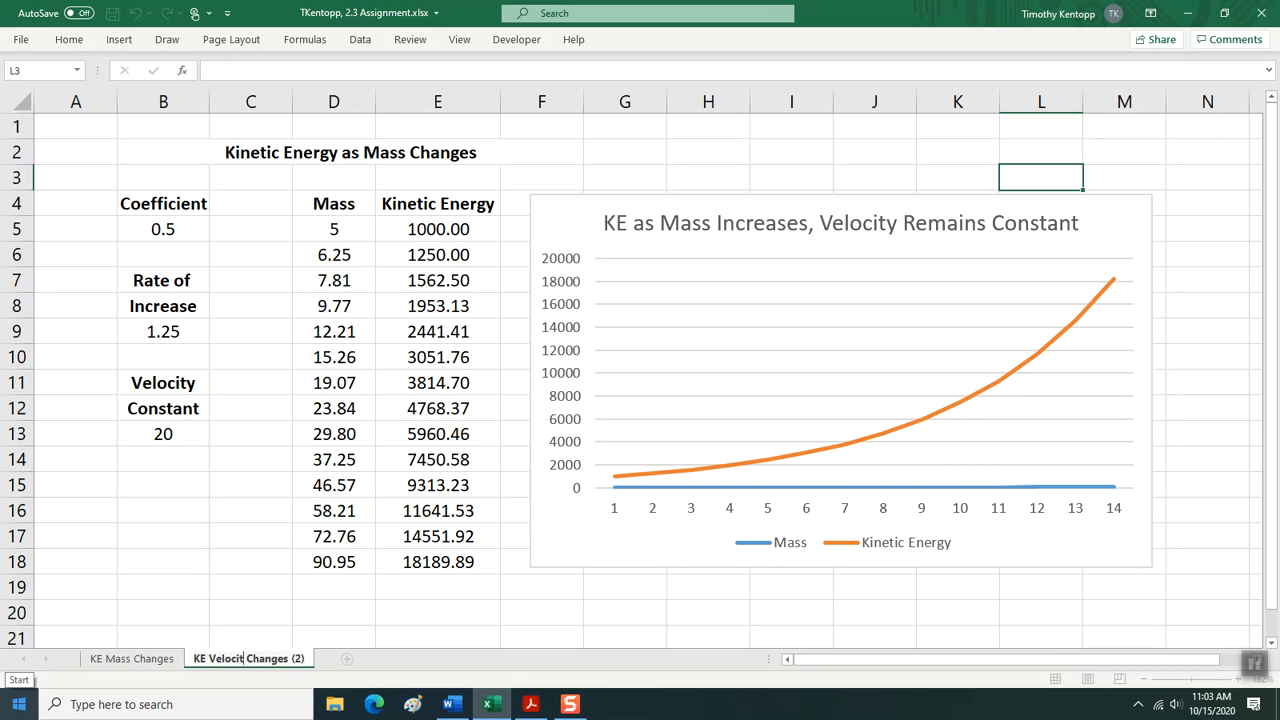
type("y")
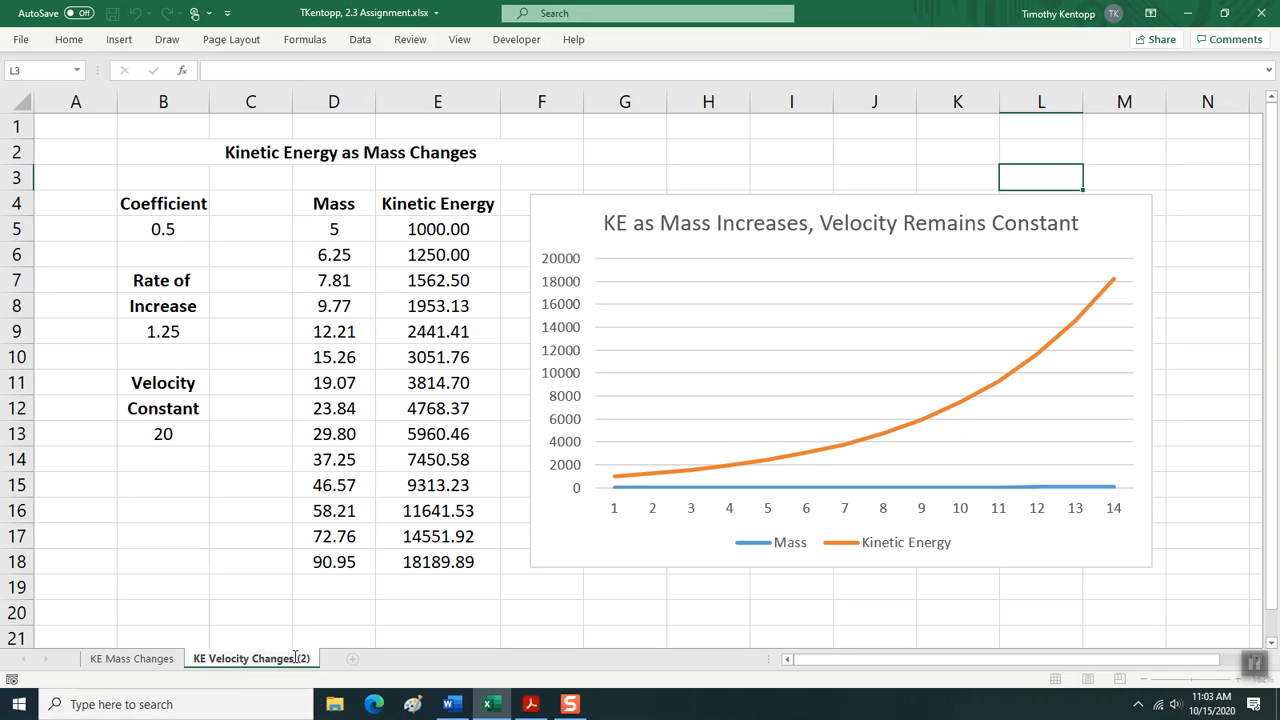
key("Delete")
key("Delete")
key("Delete")
key("Delete")
key("Return")
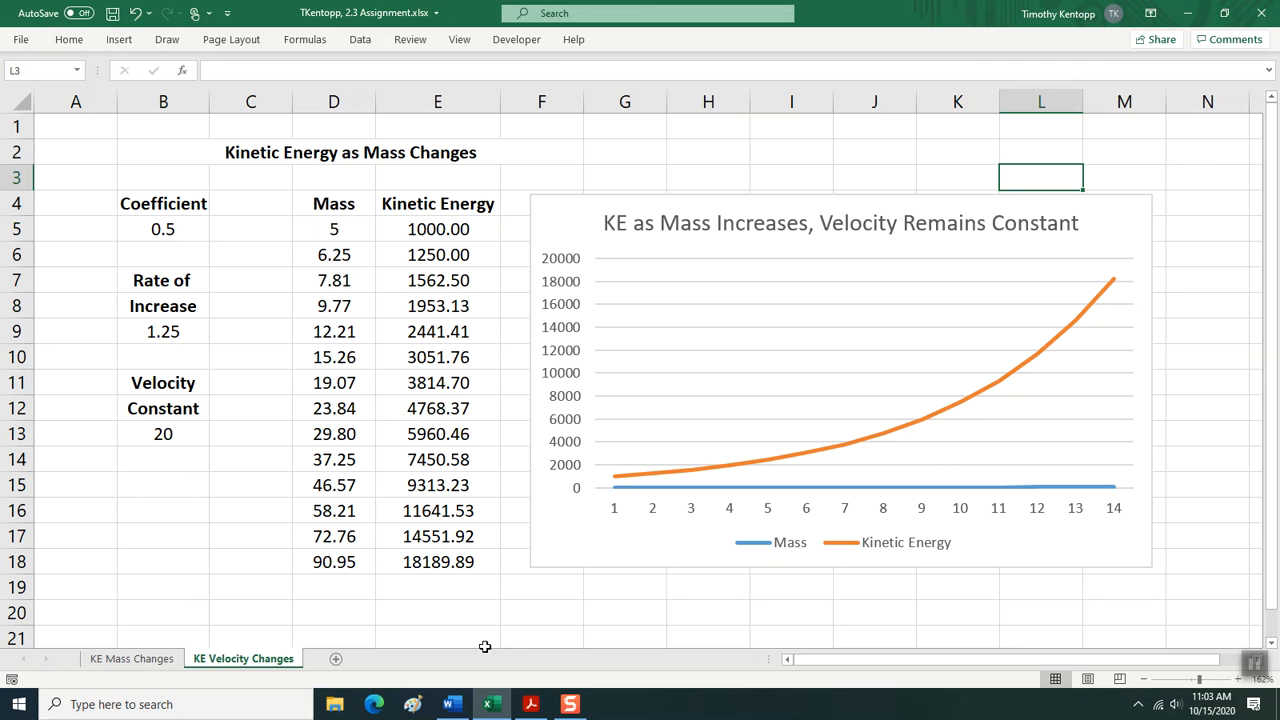
Change the heading in B2 to "Kinetic Energy as Velocity Changes".
left_click(275, 156)
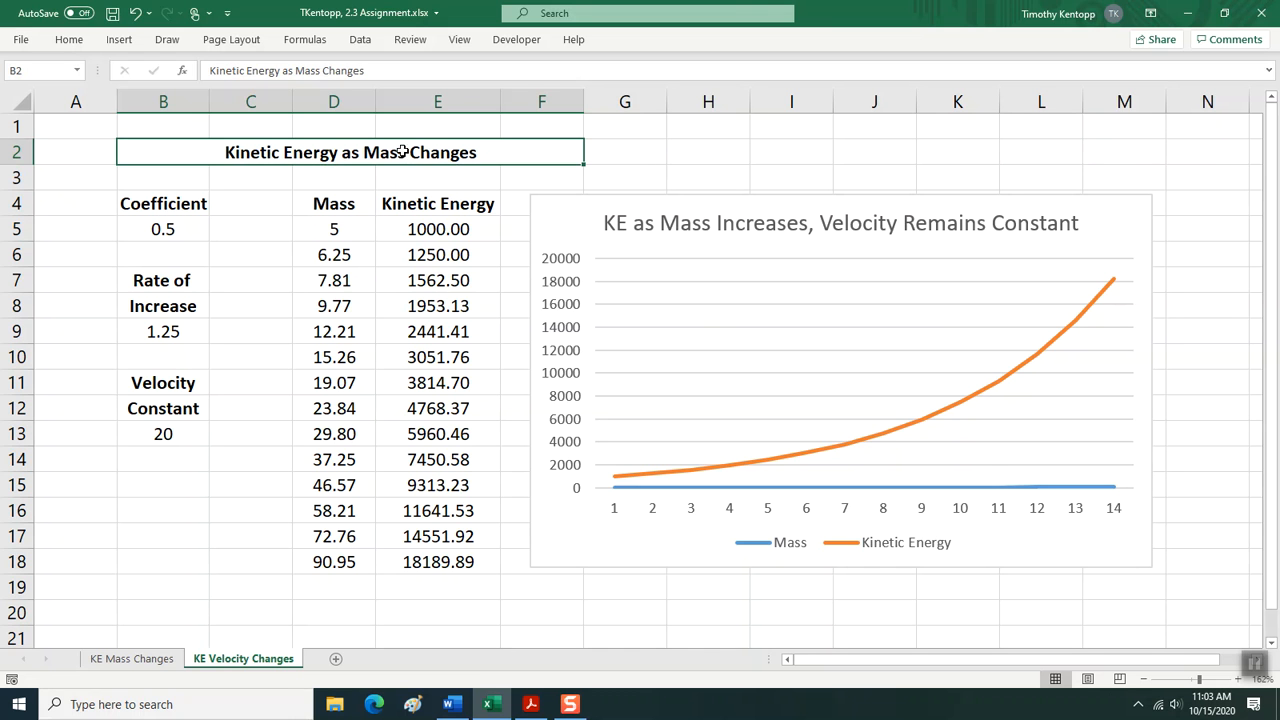
double_click(307, 71)
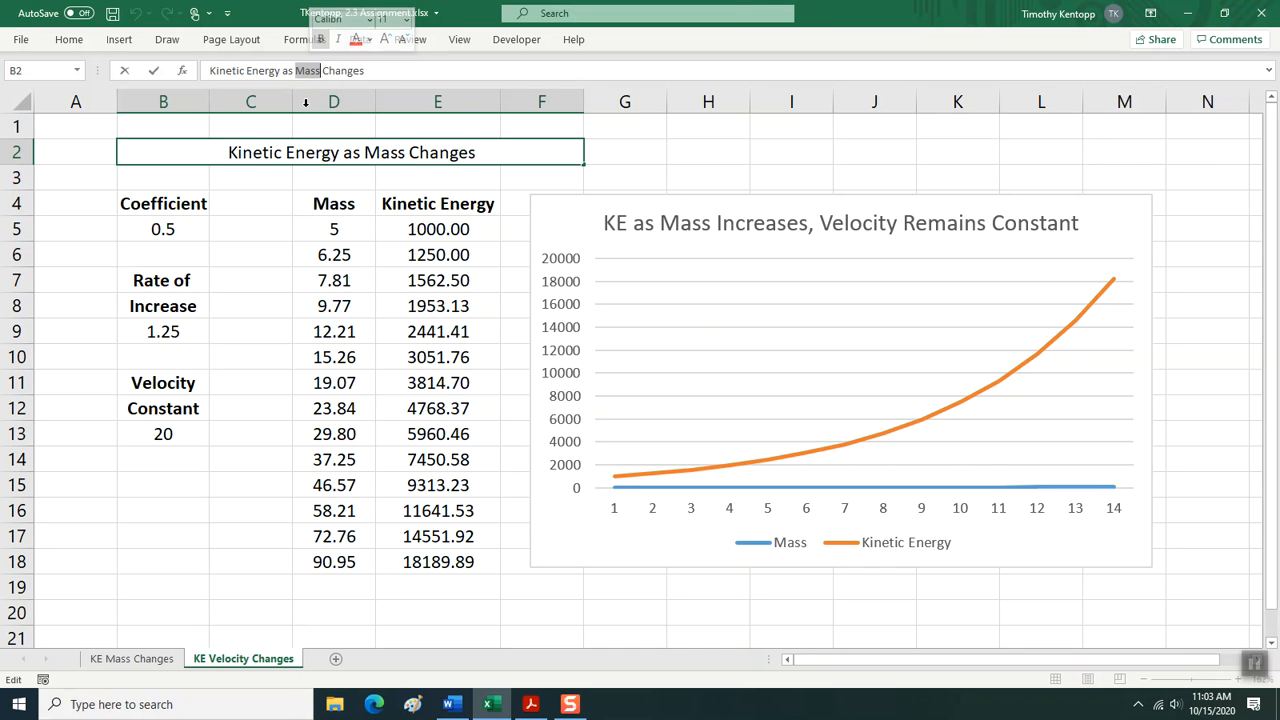
type("Velocity")
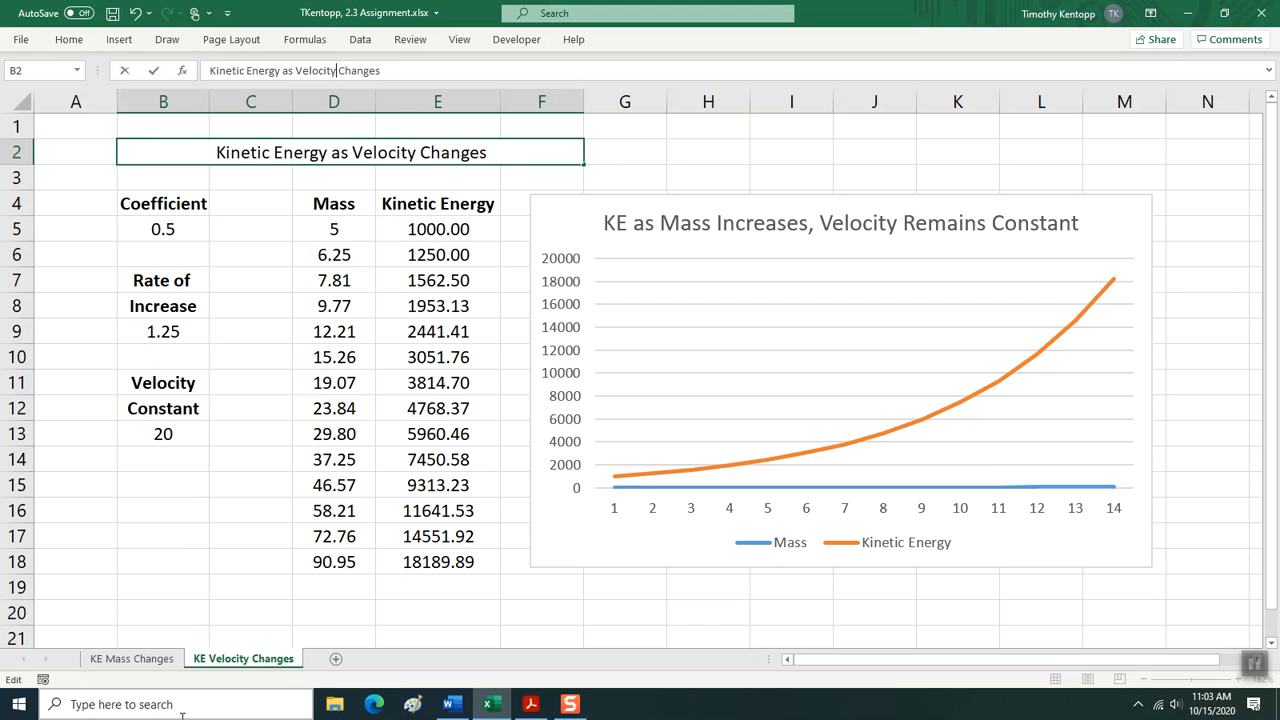
Change the chart title to "KE as Velocity Increases, Mass Remains Constant" and close the chart title formatting options.
double_click(731, 228)
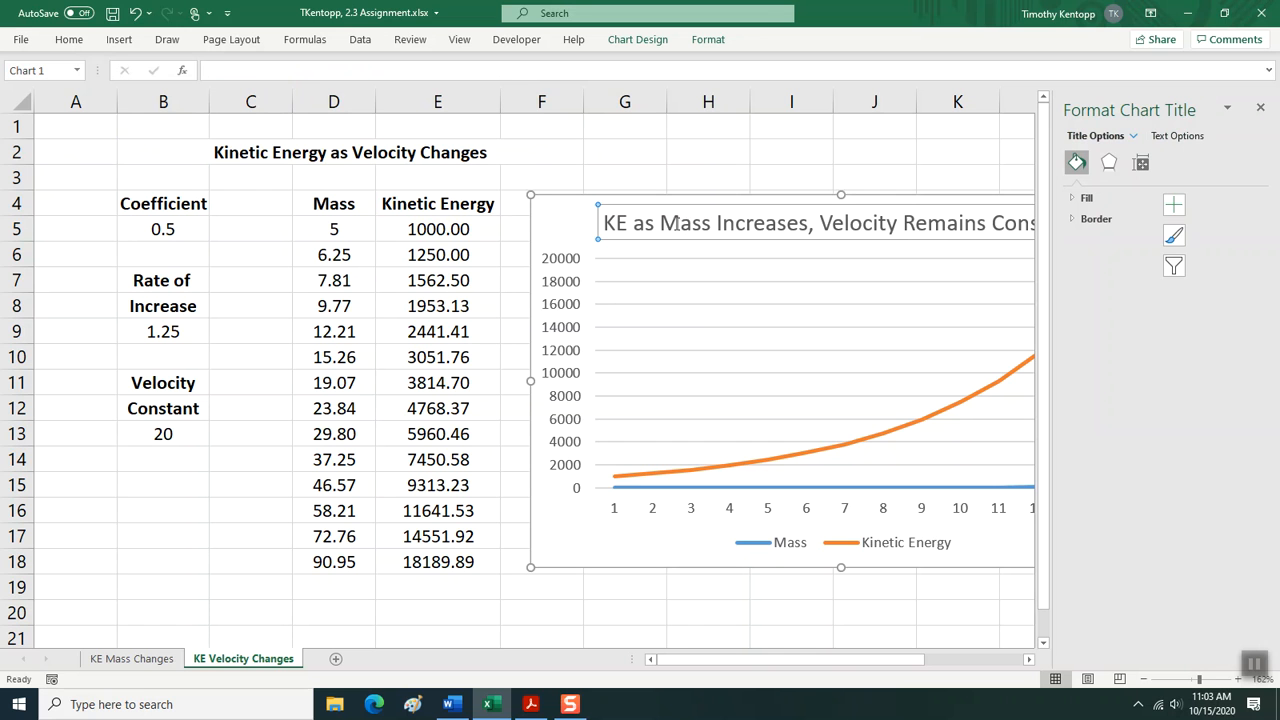
double_click(678, 224)
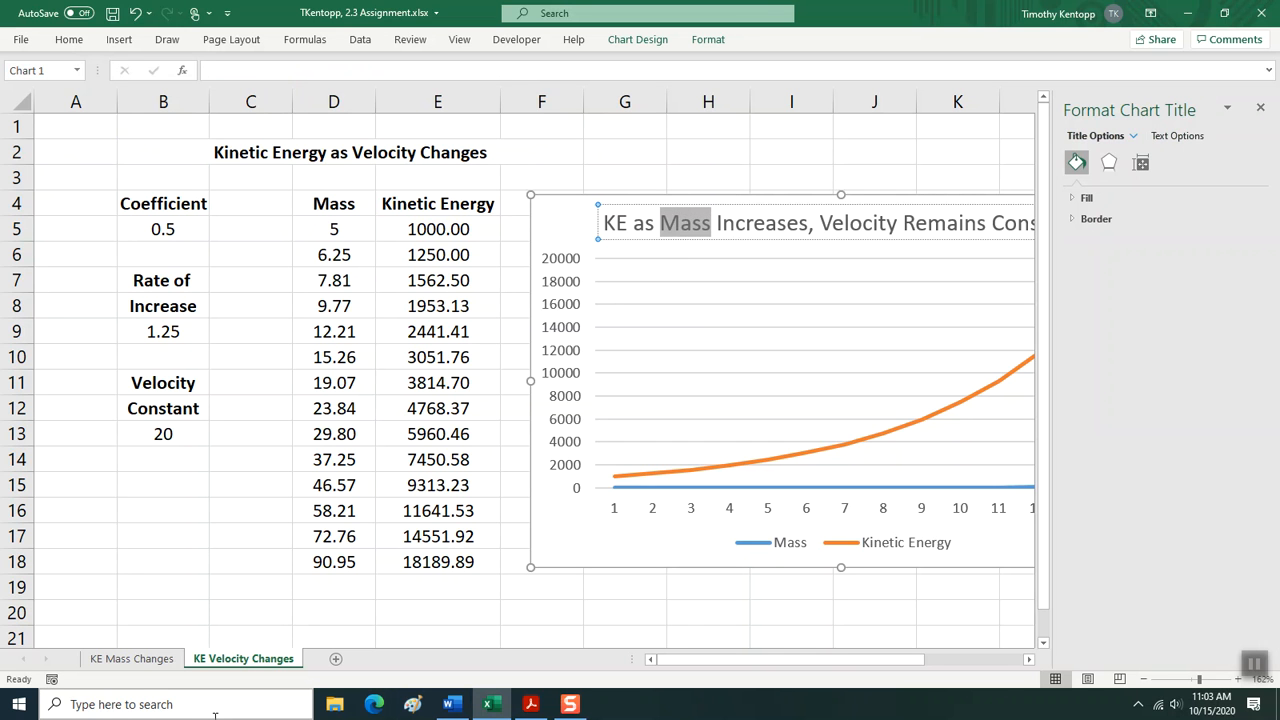
type("Veloci")
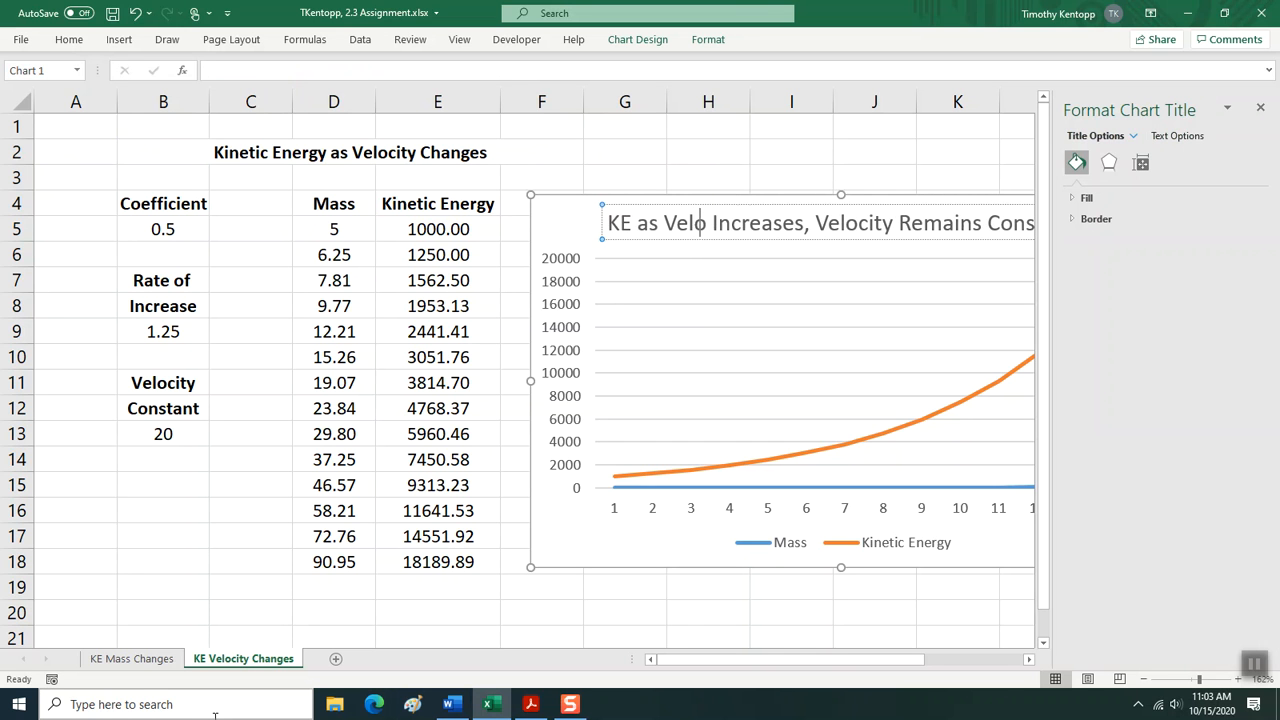
type("ty")
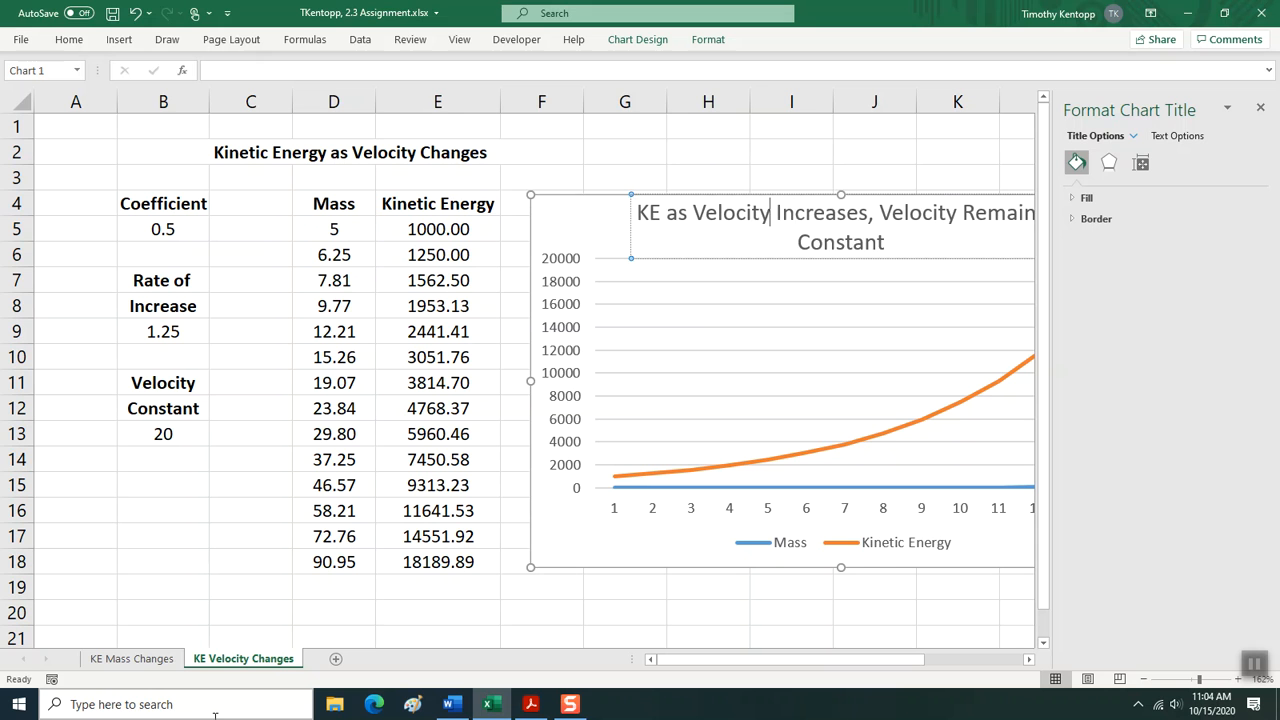
double_click(926, 217)
type("Mass")
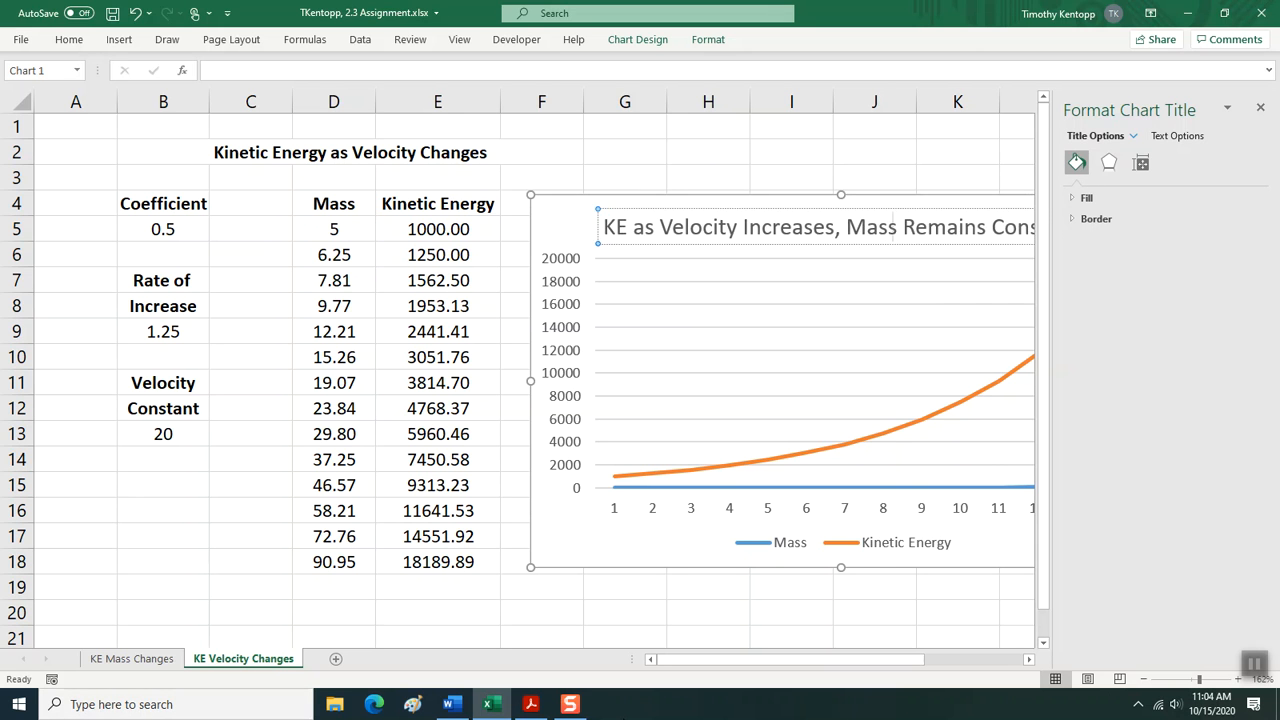
left_click(1260, 107)
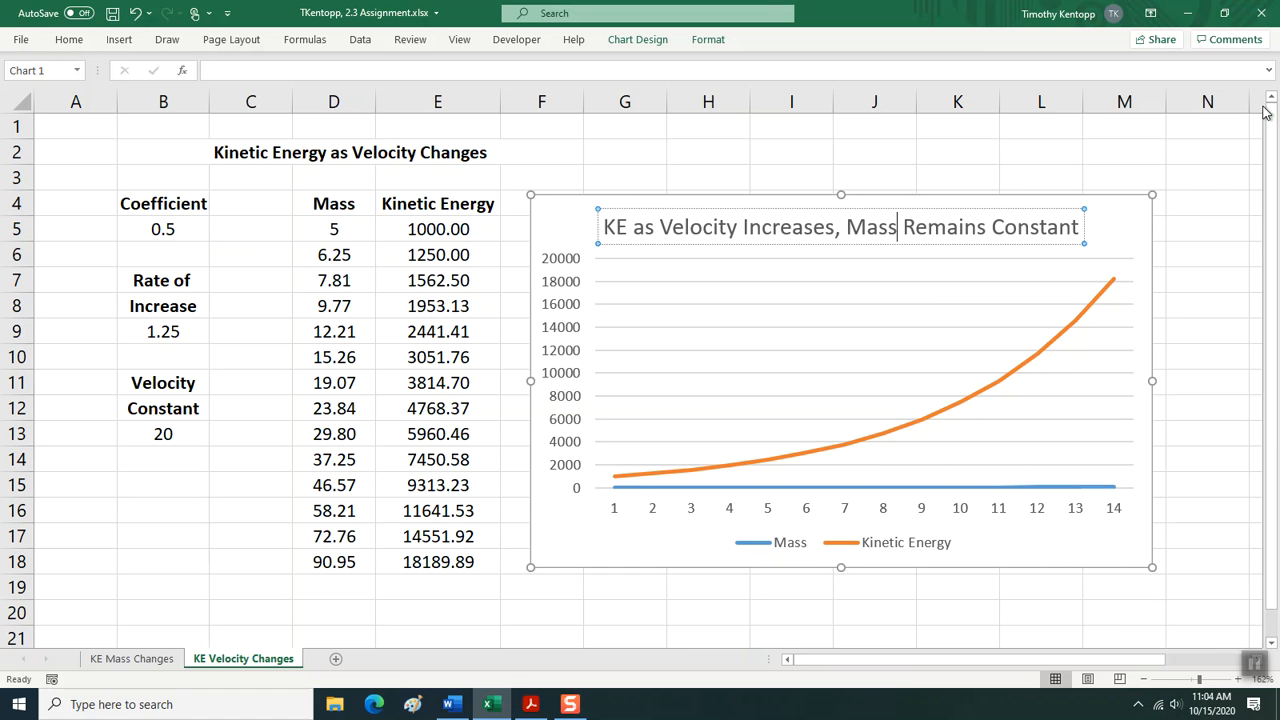
Relabel the Velocity Constant in B11 as Mass and set the constant in B13 to 5.
left_click(331, 207)
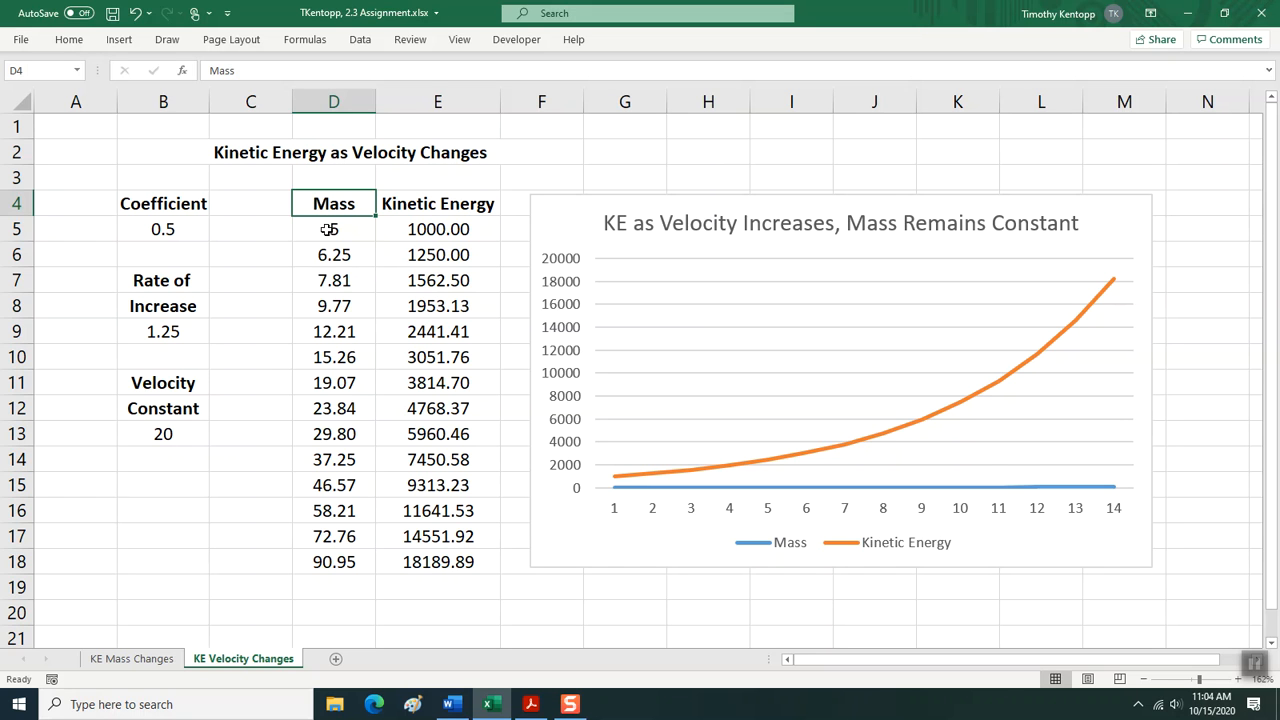
left_click(166, 385)
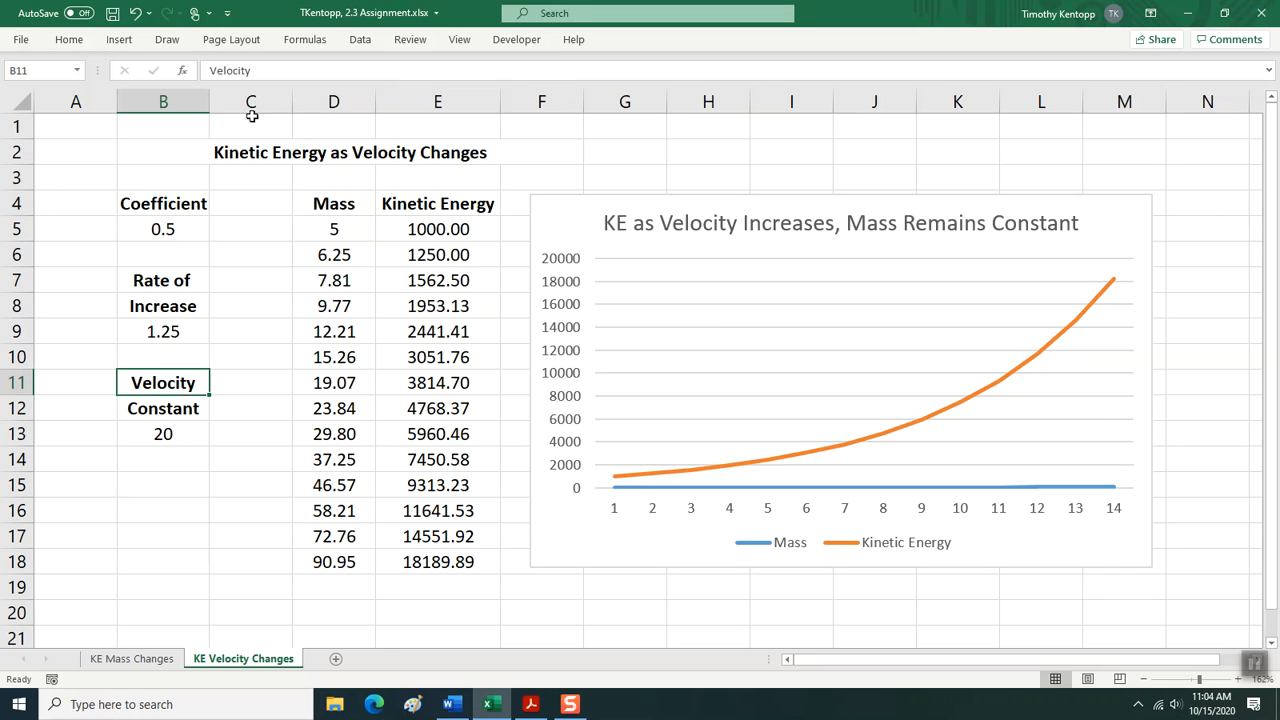
type("Mass")
key("Return")
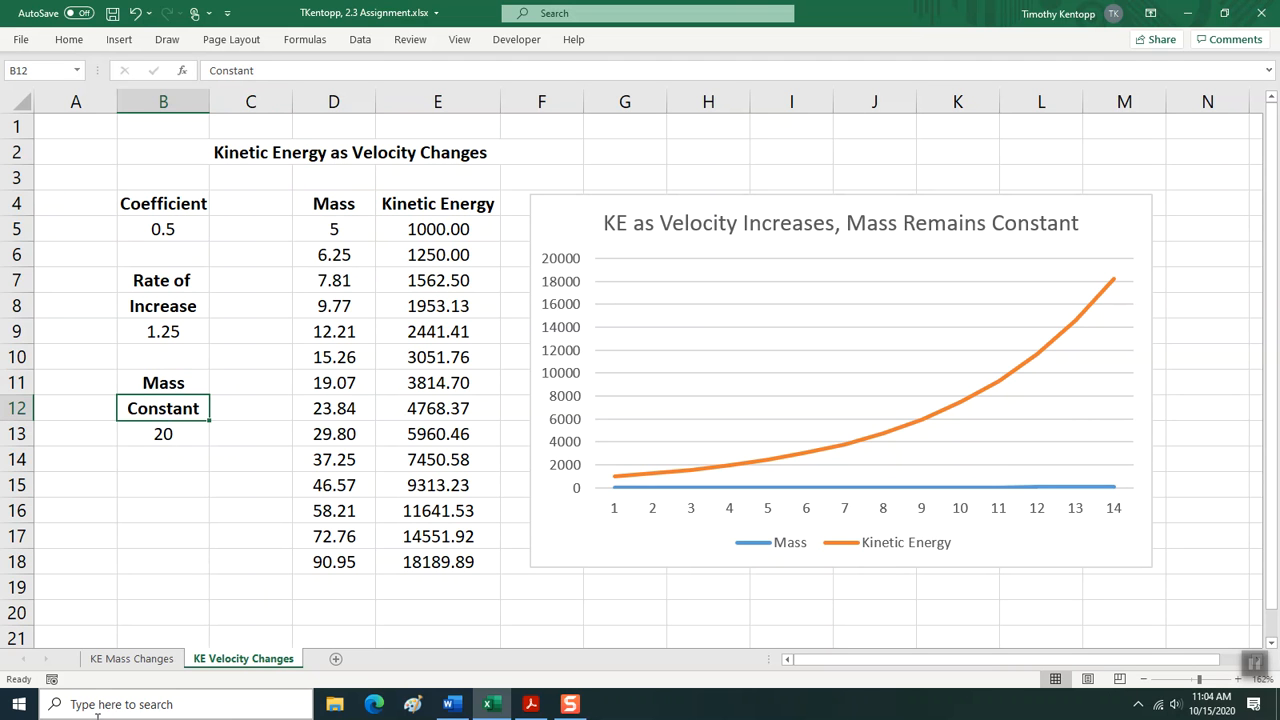
left_click(186, 438)
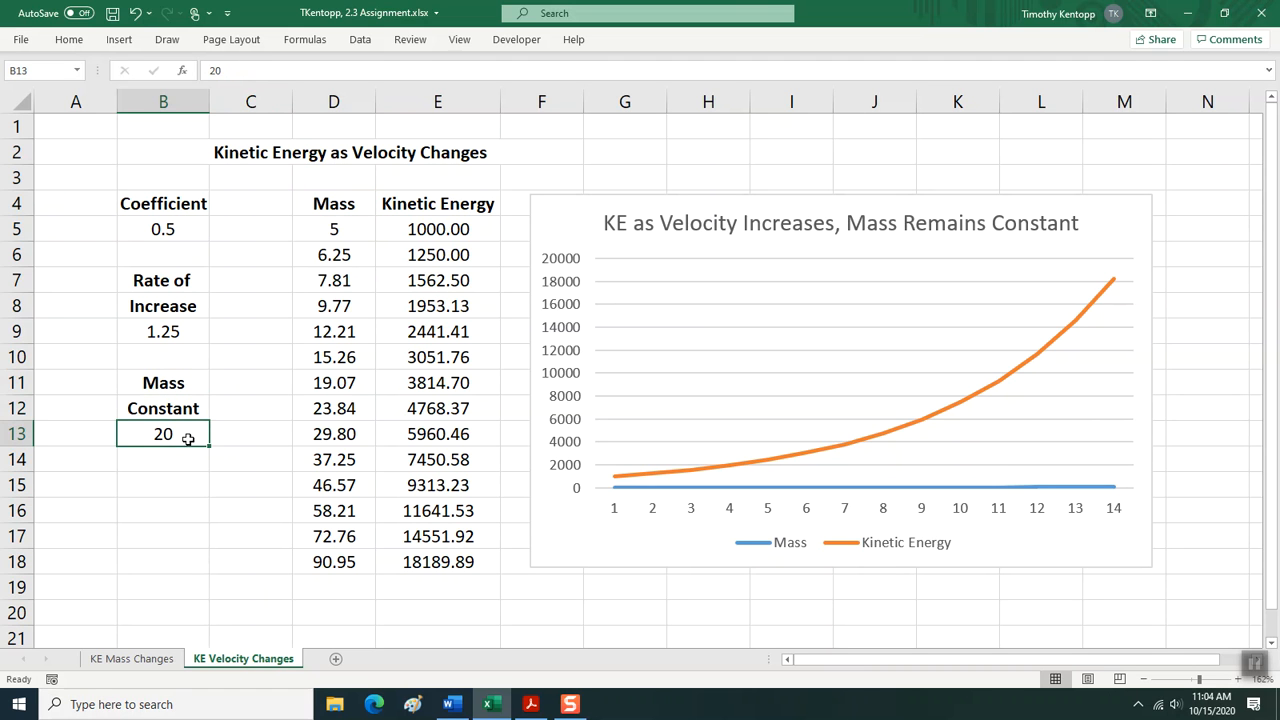
type("5")
key("Return")
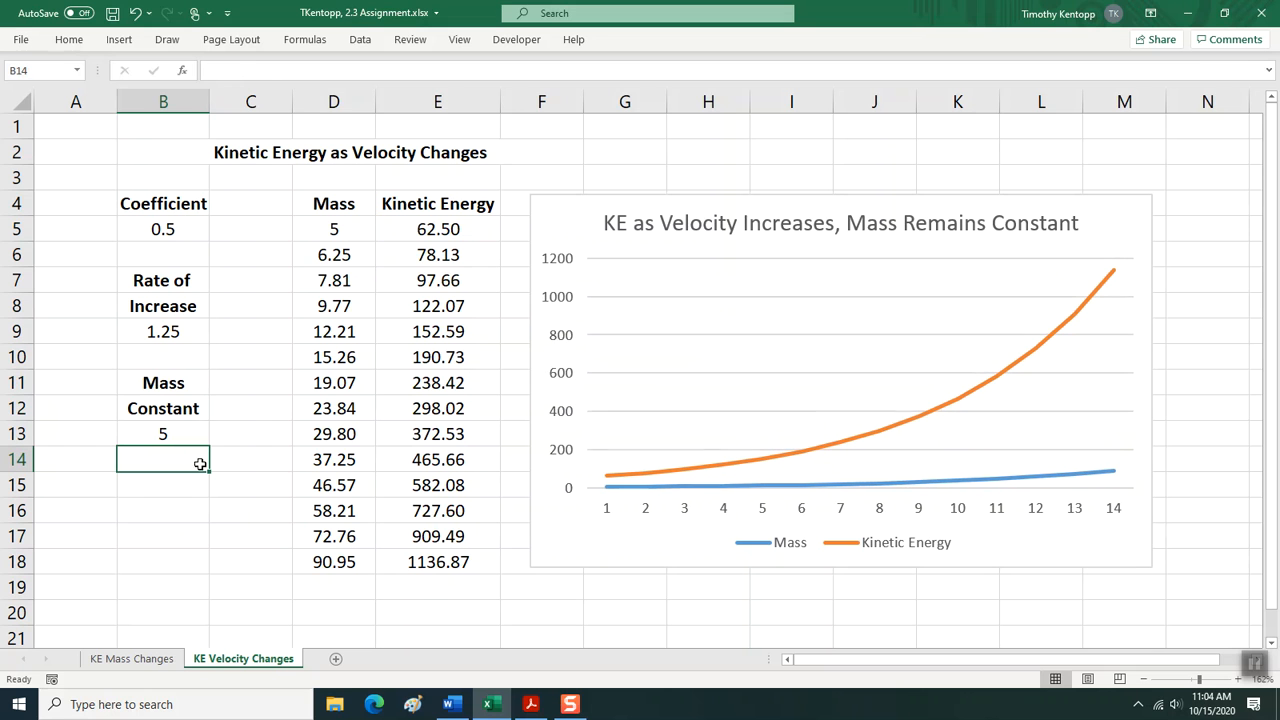
Rename the column heading in D4 as Velocity and set the starting velocity in D5 to 20.
left_click(314, 206)
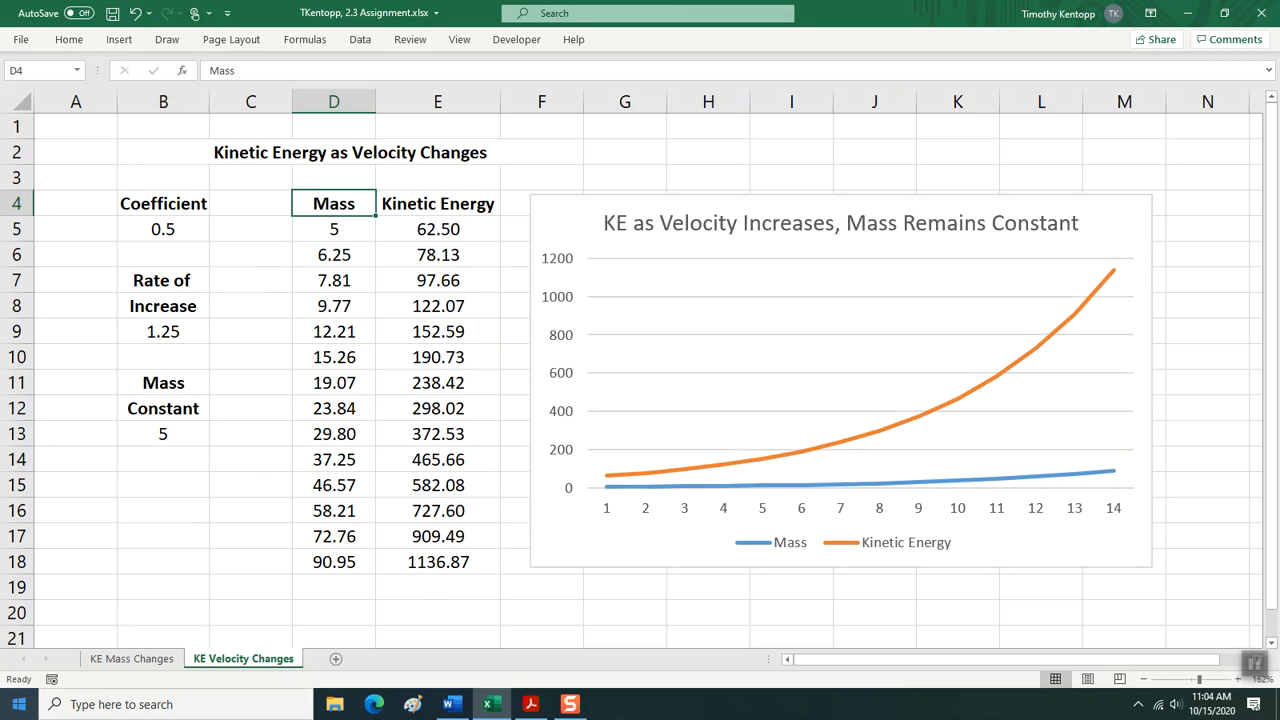
type("Velocity")
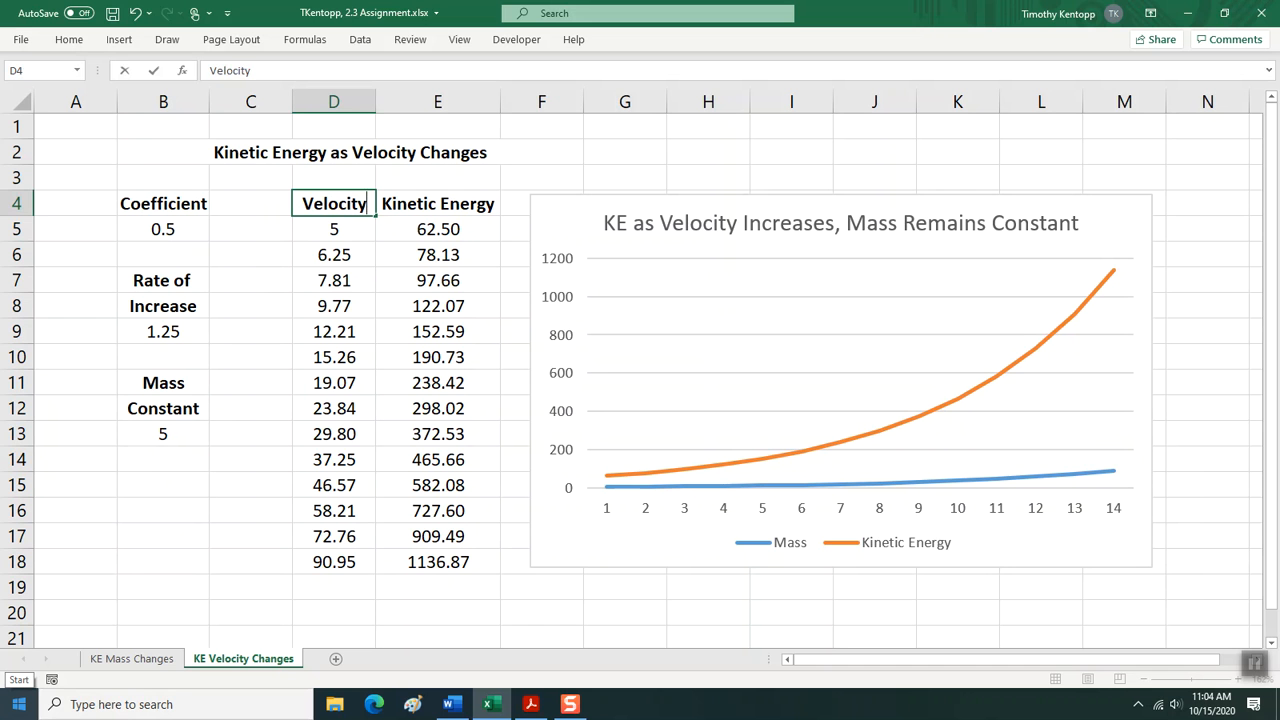
key("Return")
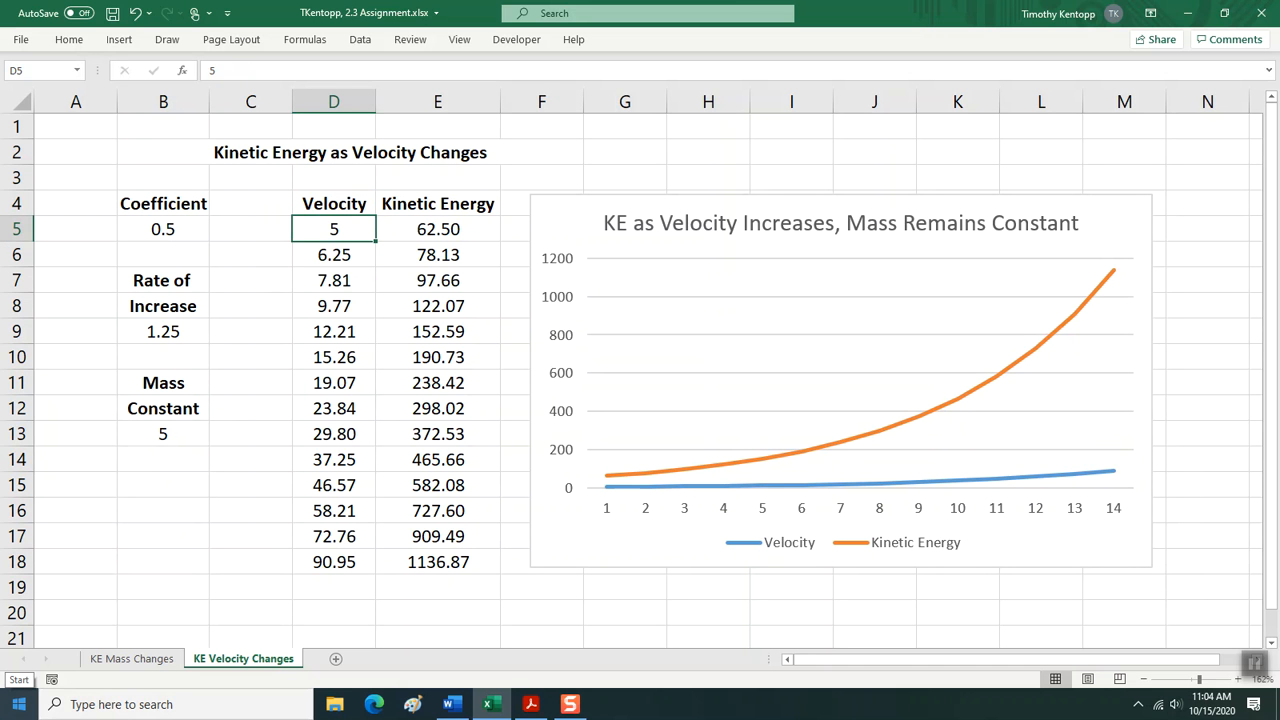
type("20")
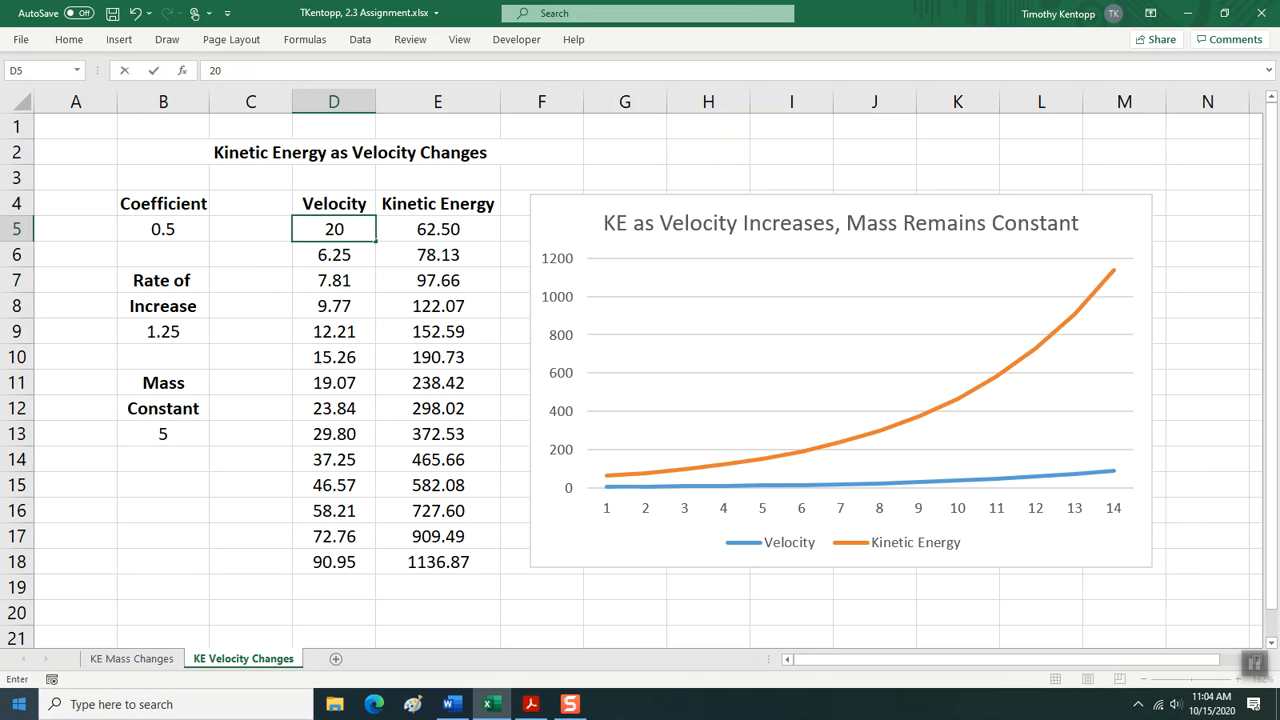
key("Return")
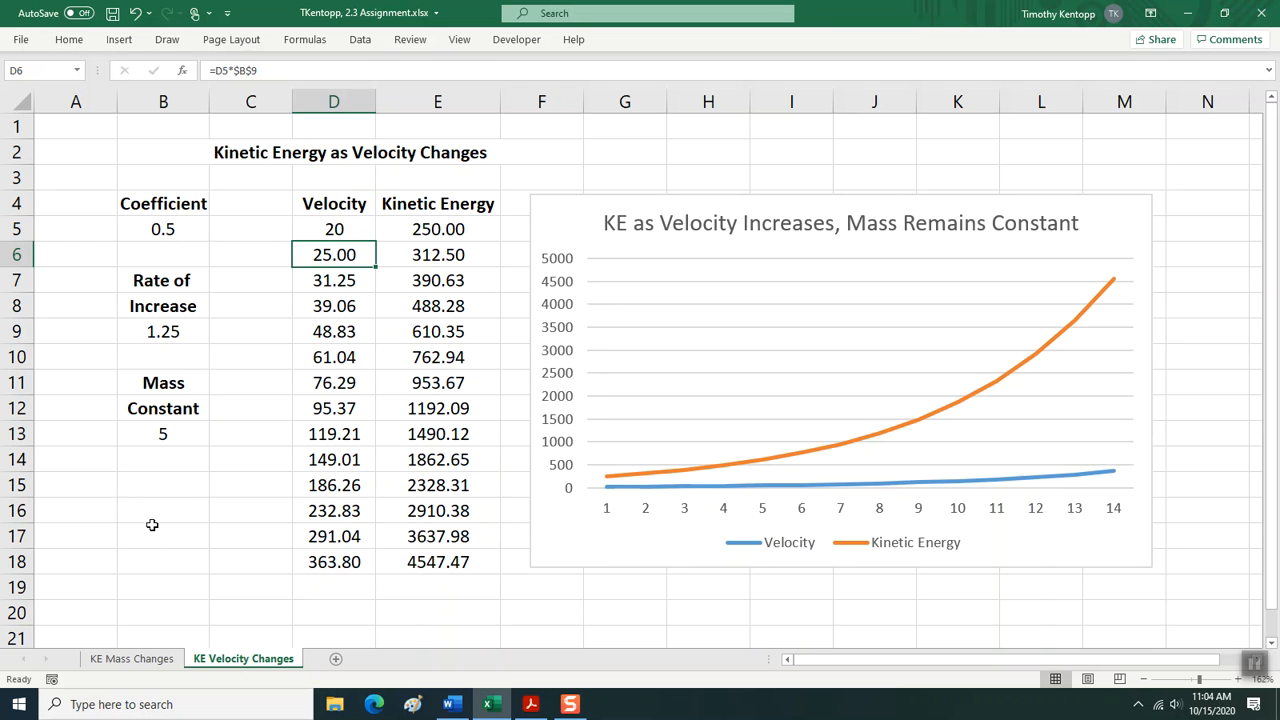
Compare the data and charts on the KE Mass Changes and KE Velocity Changes sheets, and examine the inputs of the first kinetic energy formula.
left_click(115, 658)
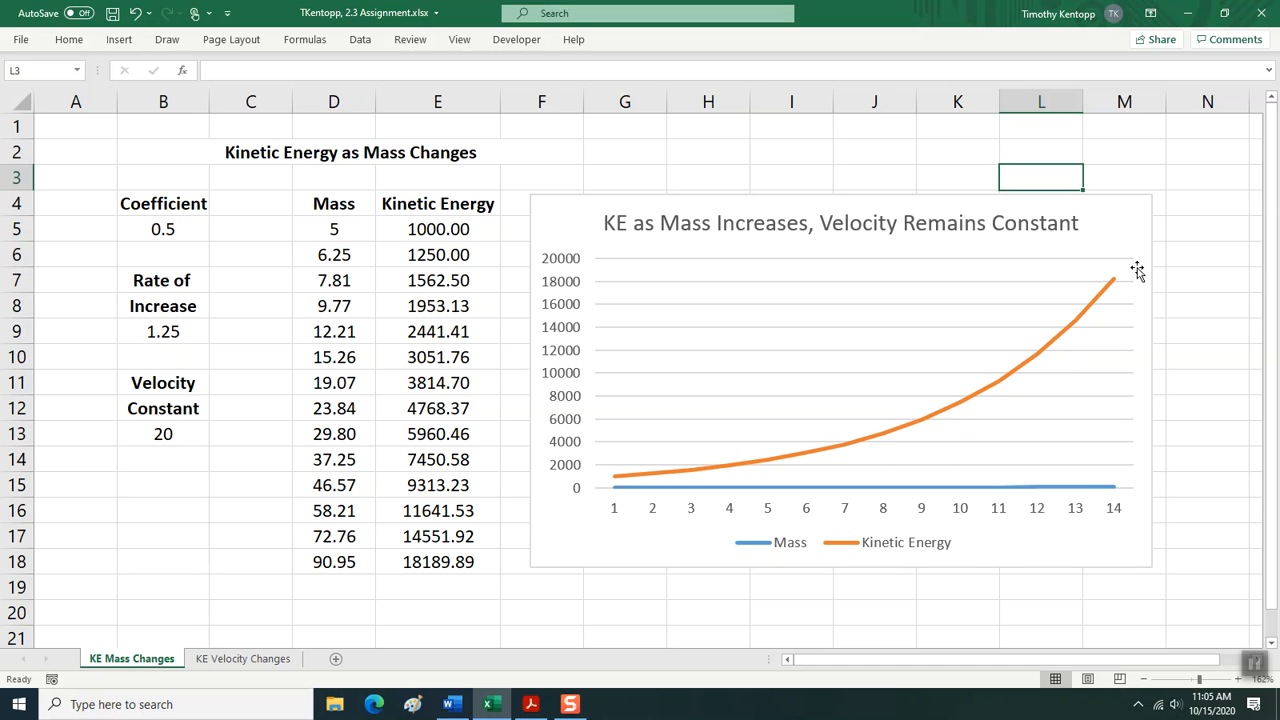
left_click(235, 664)
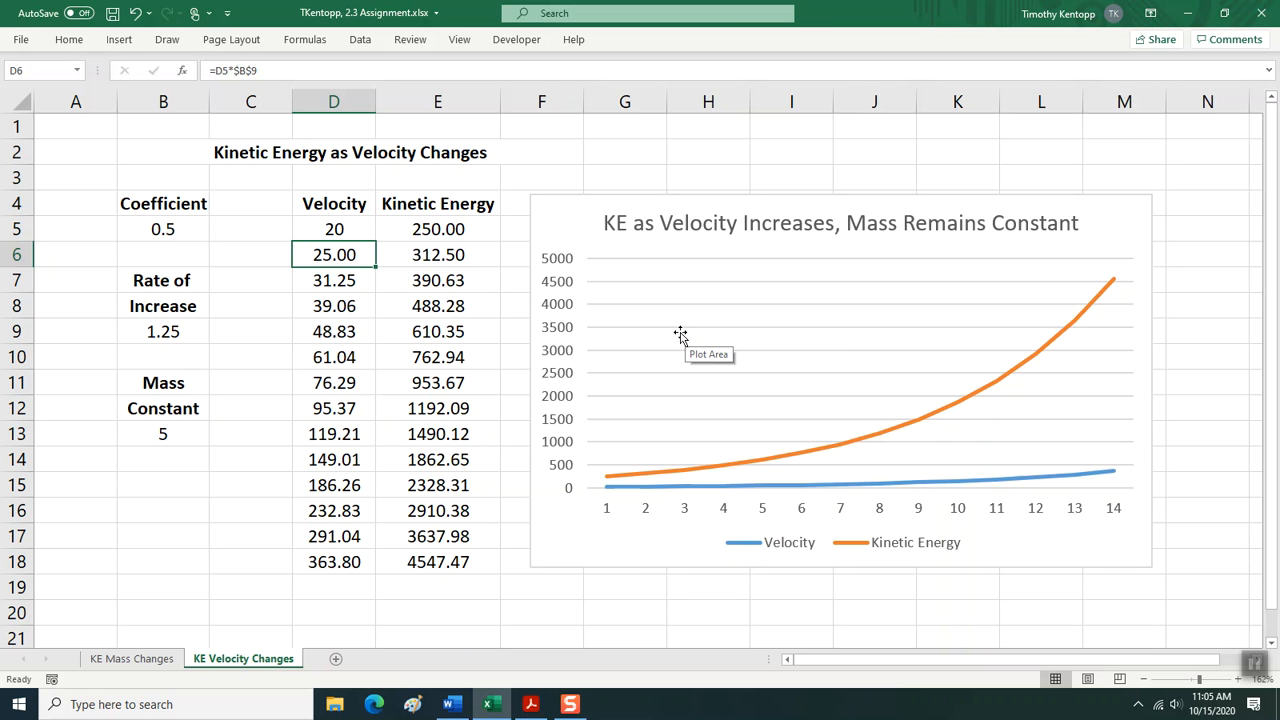
left_click(129, 660)
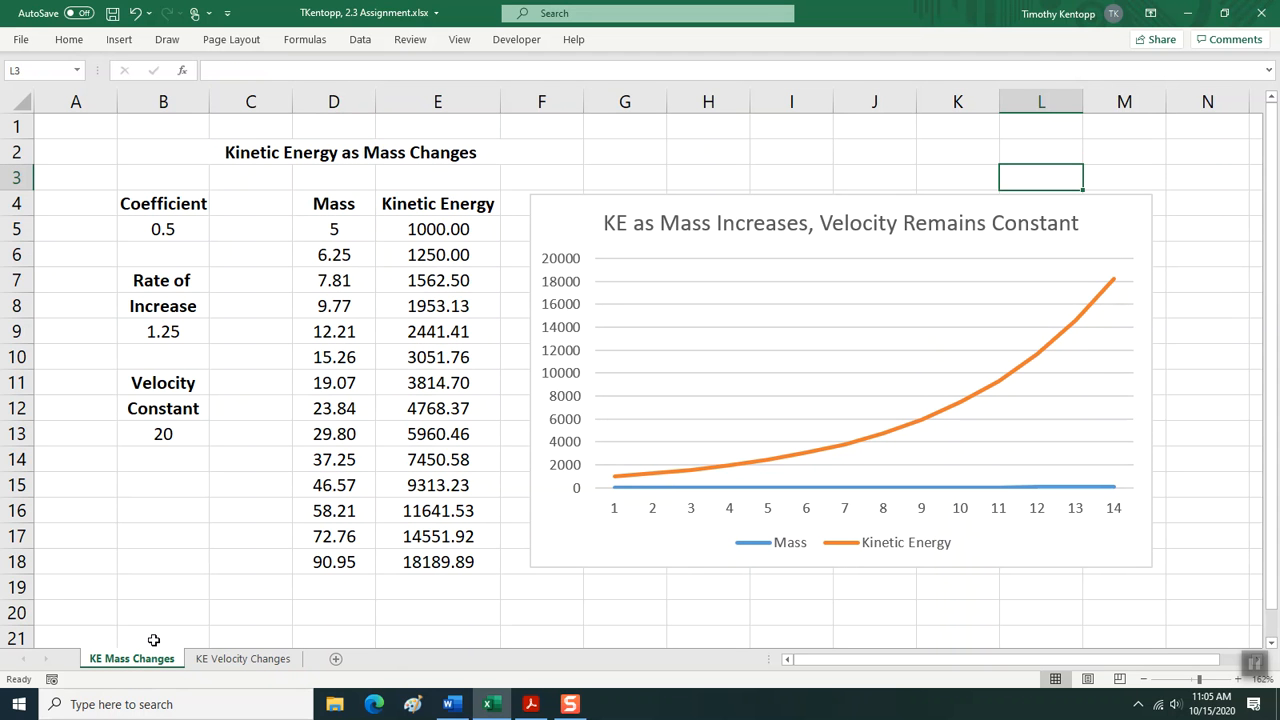
left_click(207, 662)
left_click(162, 662)
left_click(231, 659)
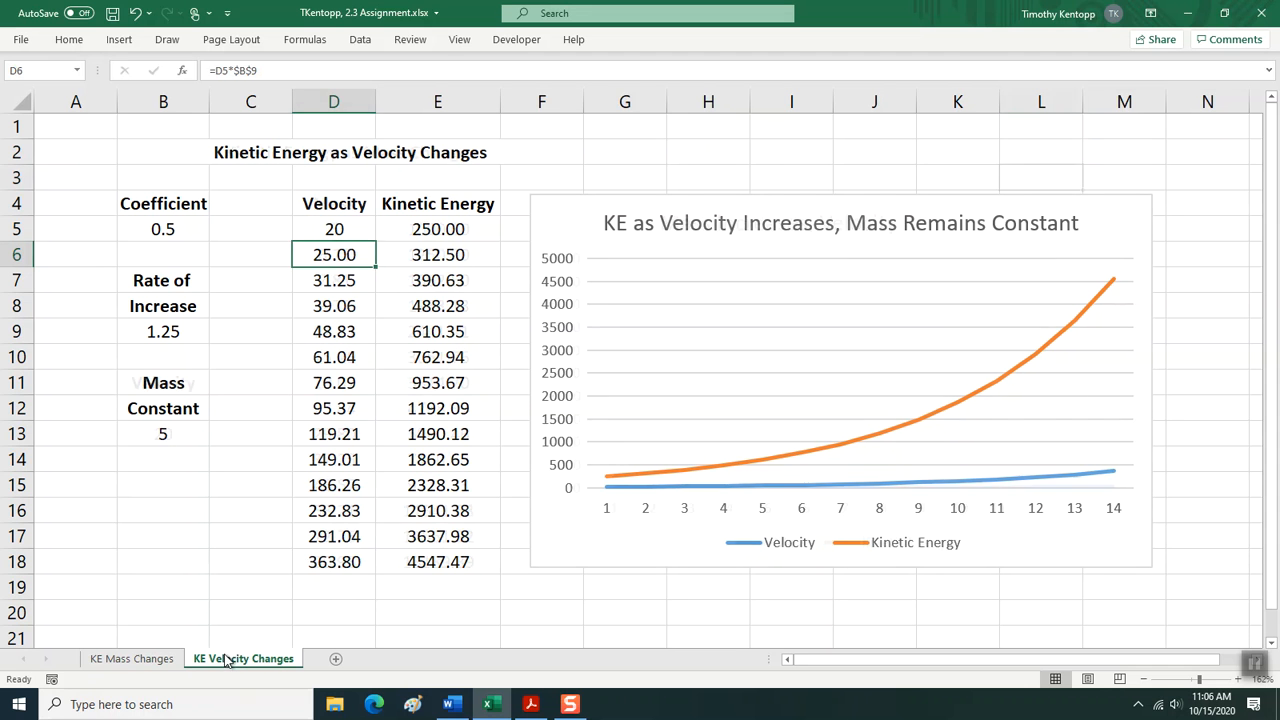
left_click(456, 231)
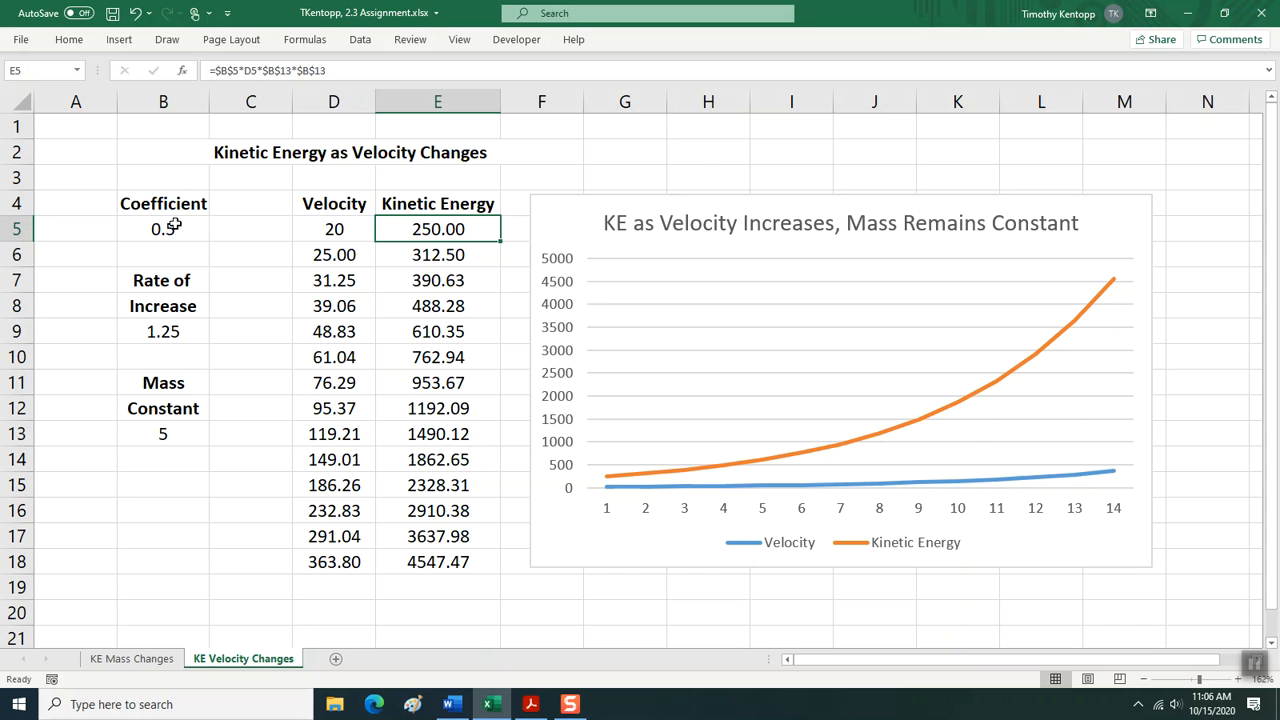
left_click(331, 228)
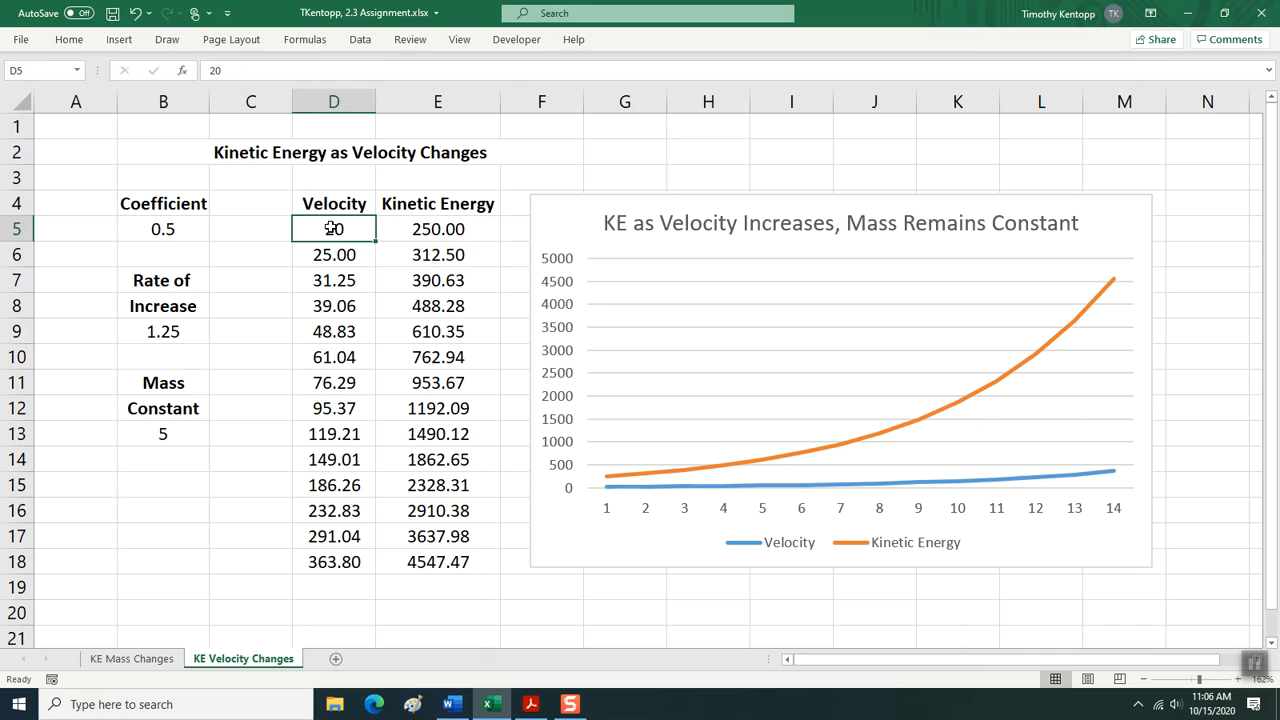
left_click(406, 233)
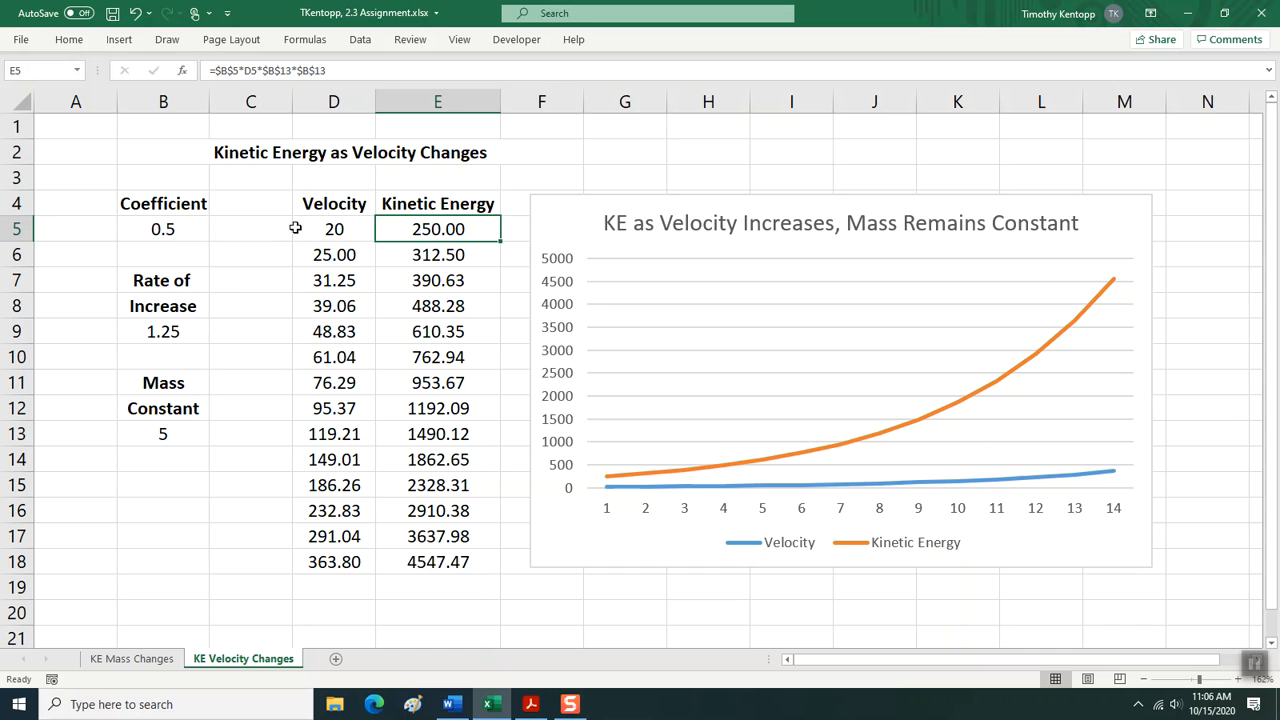
left_click(177, 433)
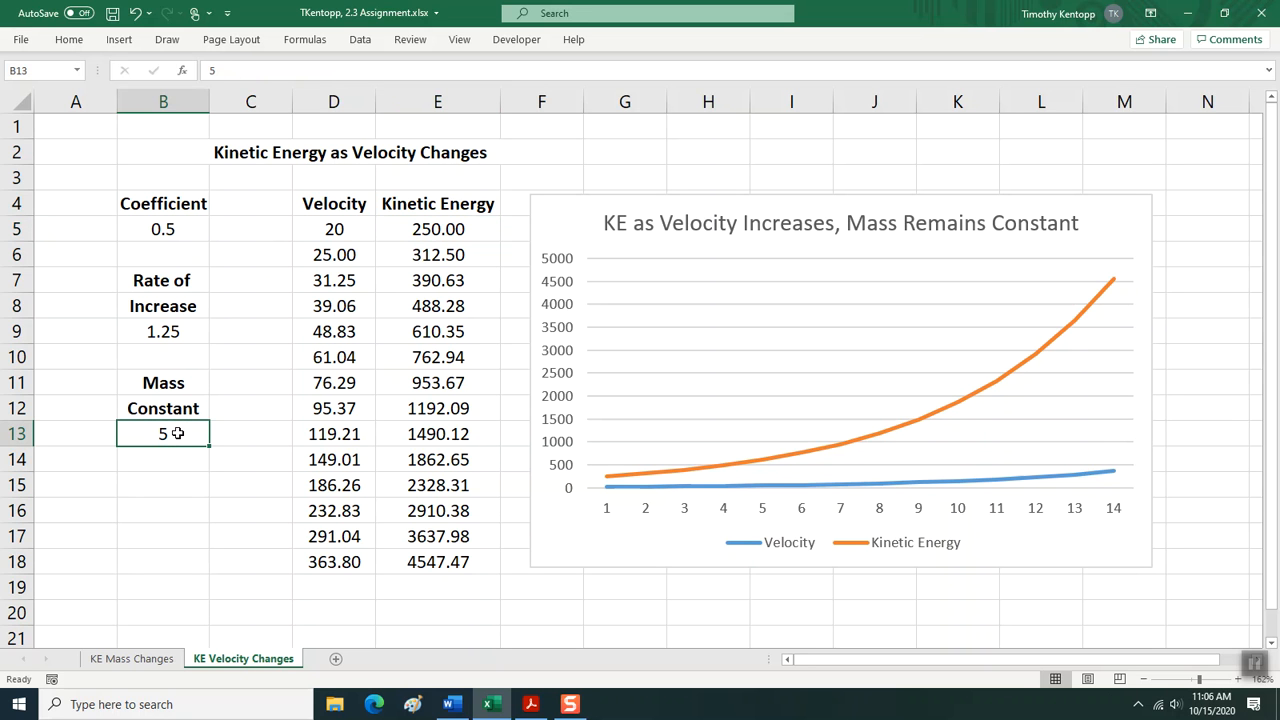
In the kinetic energy formula in E5, replace the D5 reference with the absolute mass constant reference $B$13.
left_click(438, 232)
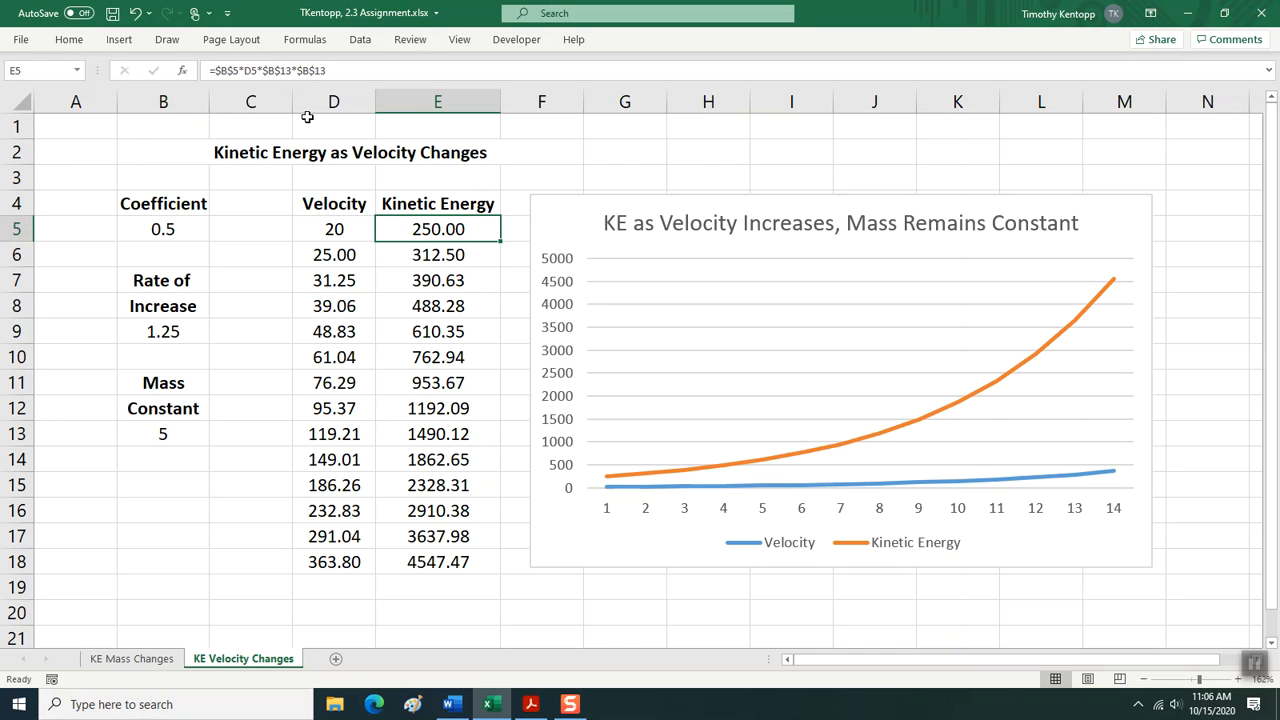
left_click(247, 70)
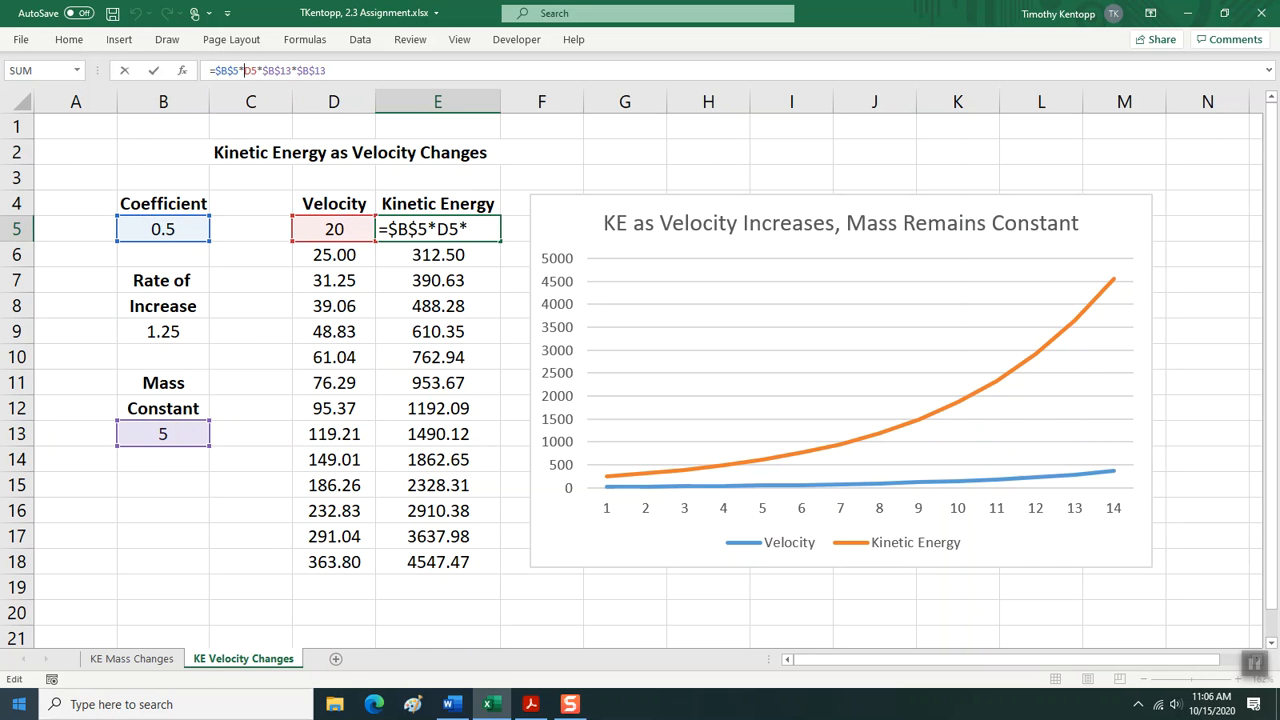
type("$")
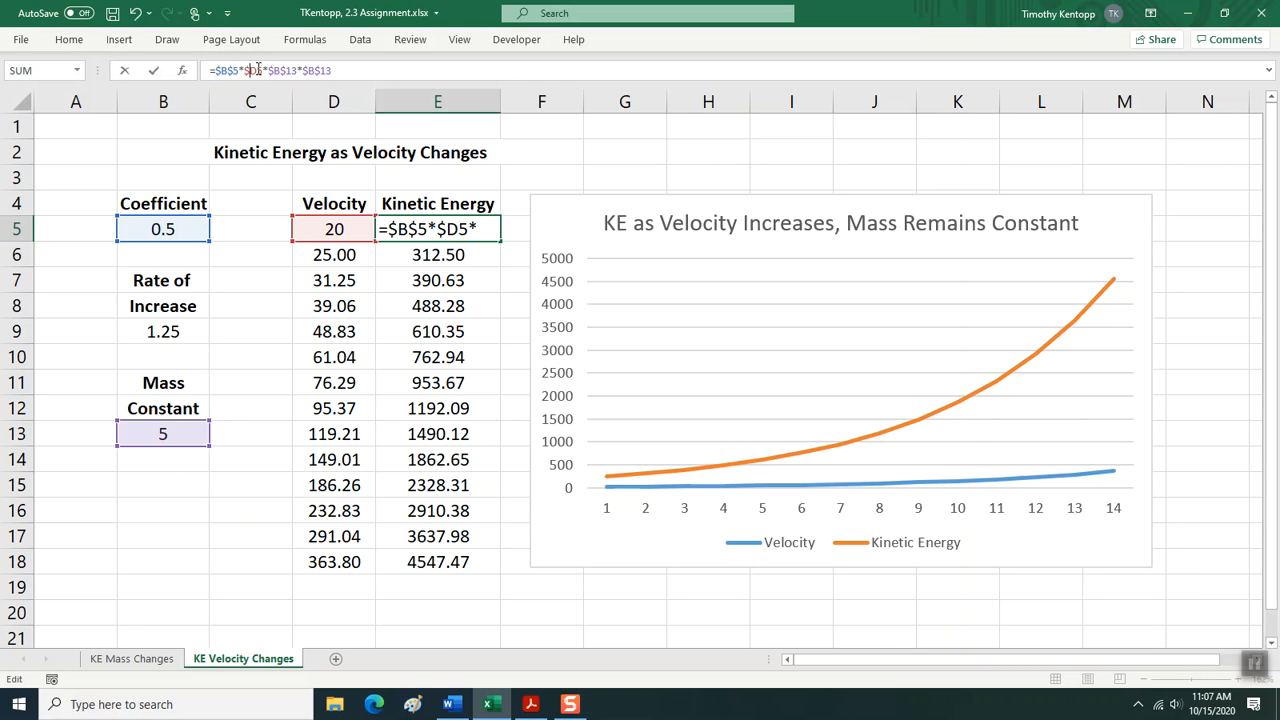
left_click_drag(256, 70, 252, 71)
type("B")
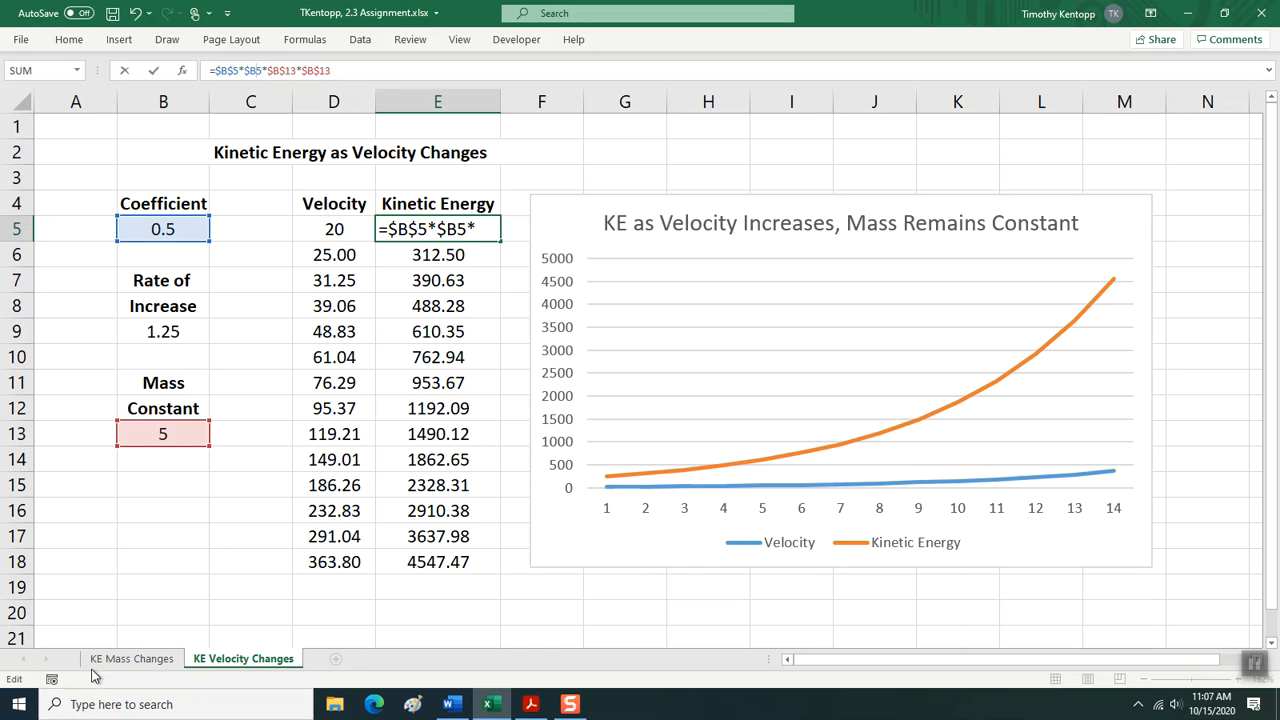
type("$")
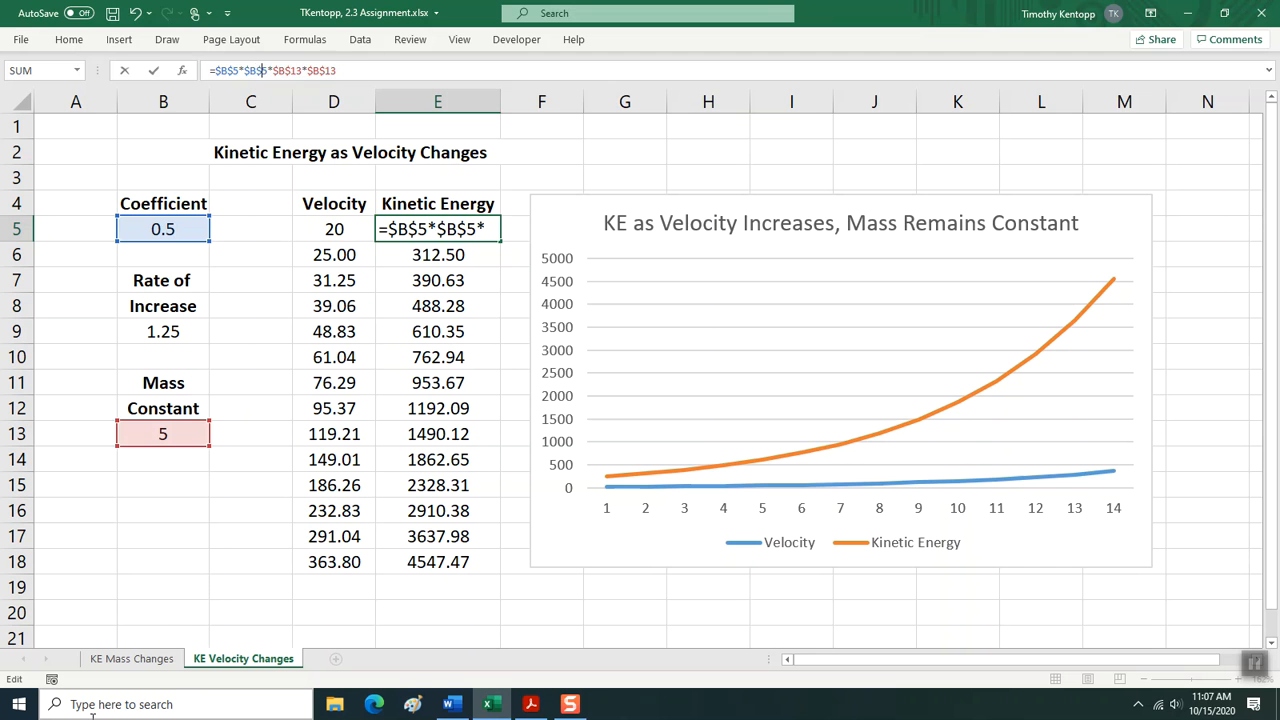
type("13")
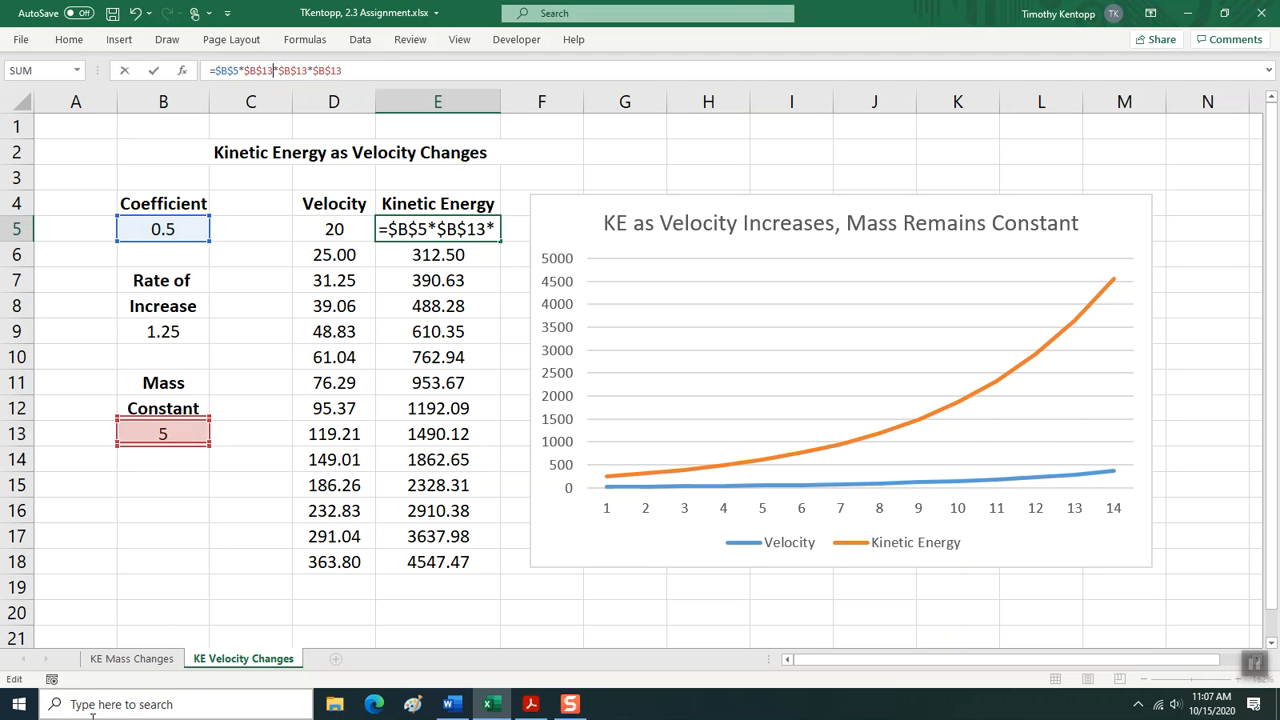
left_click(352, 230)
Replace the last two mass constant references in E5's kinetic energy formula with D5*D5, giving =$B$5*$B$13*D5*D5.
left_click(436, 226)
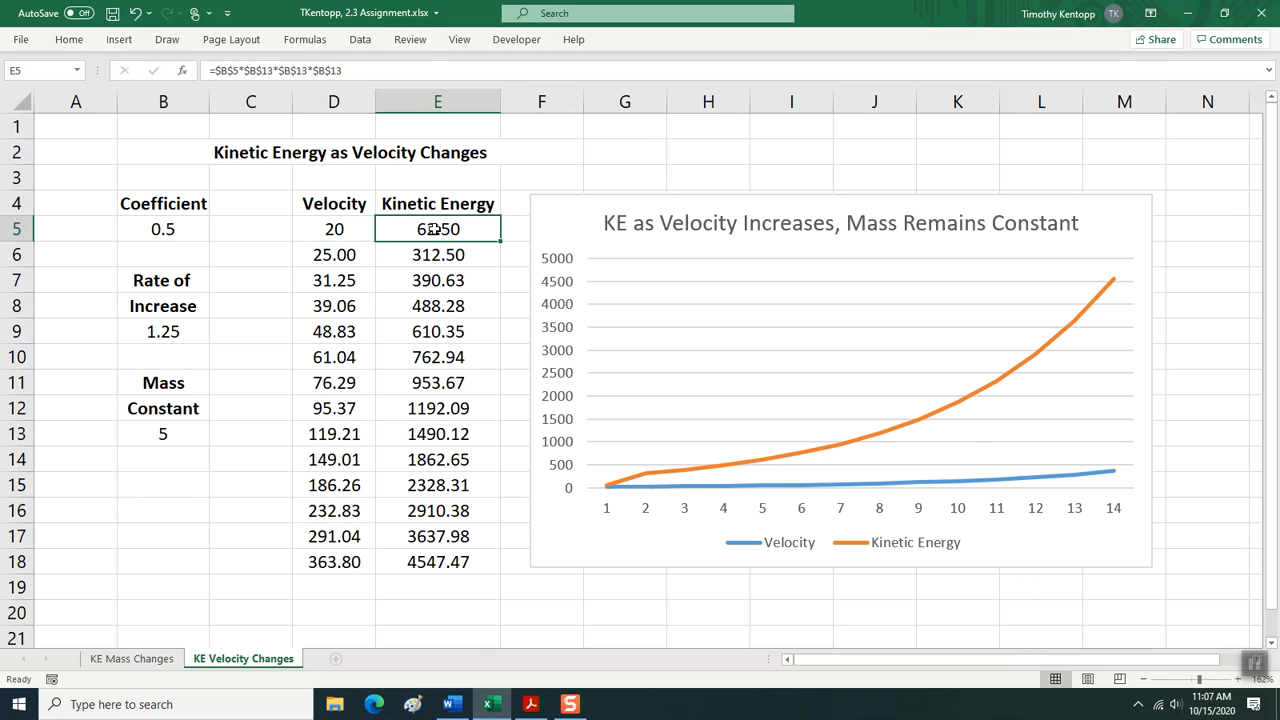
left_click(279, 72)
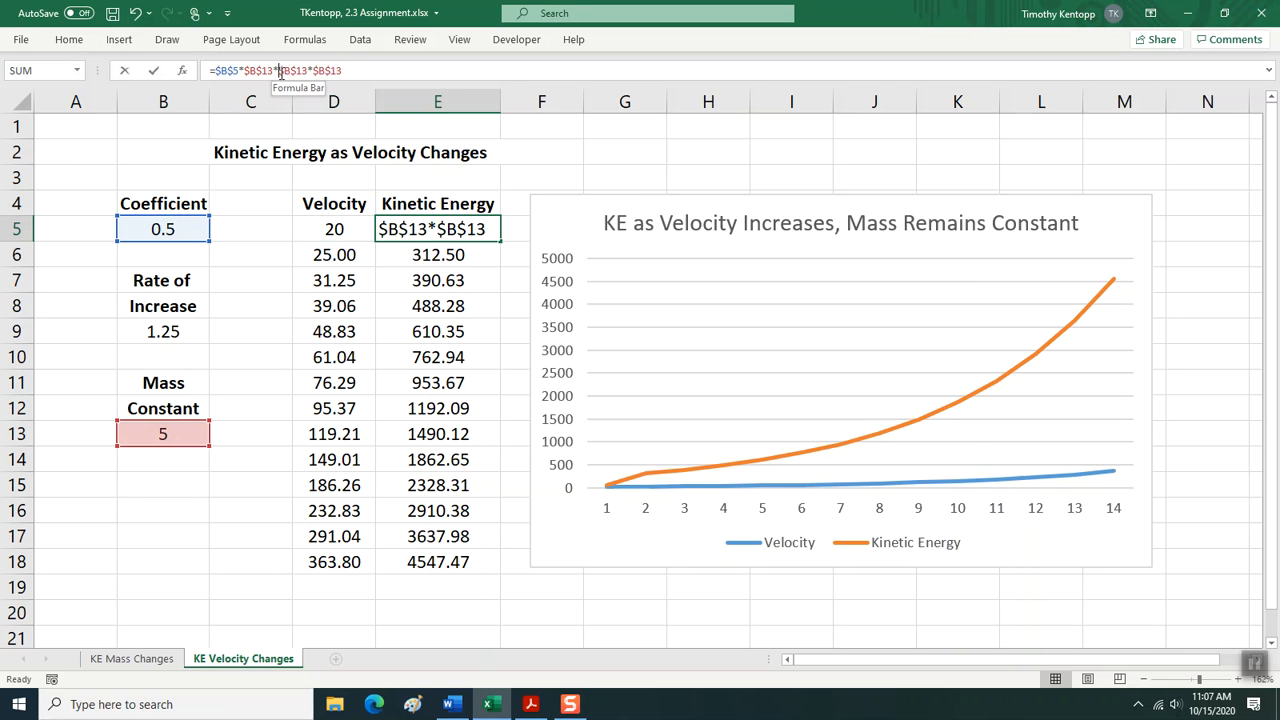
left_click_drag(279, 72, 342, 72)
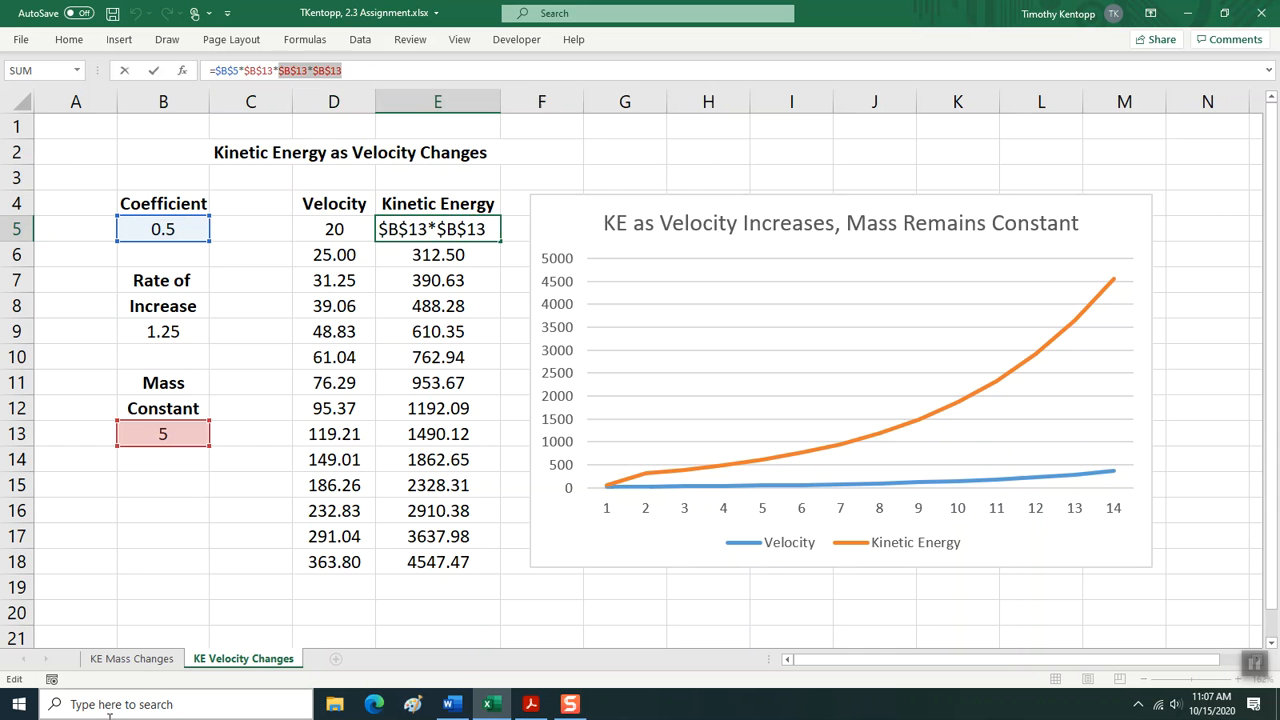
type("D5")
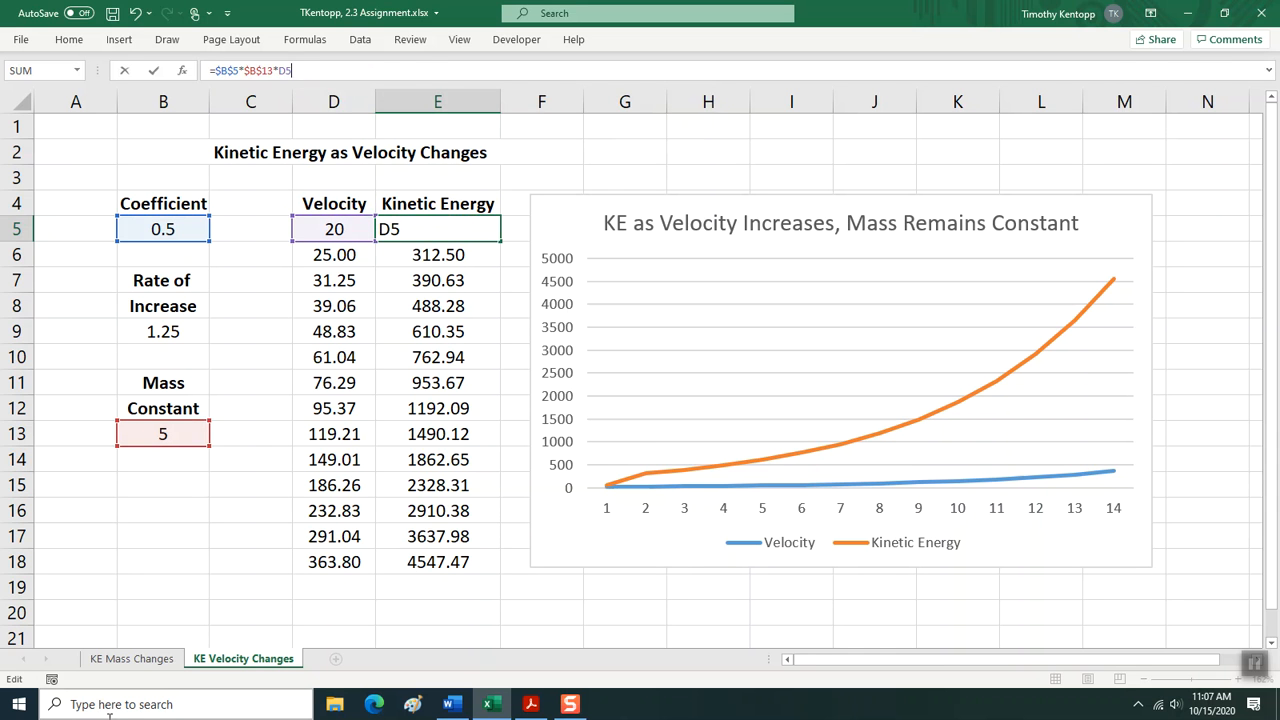
type("*D5")
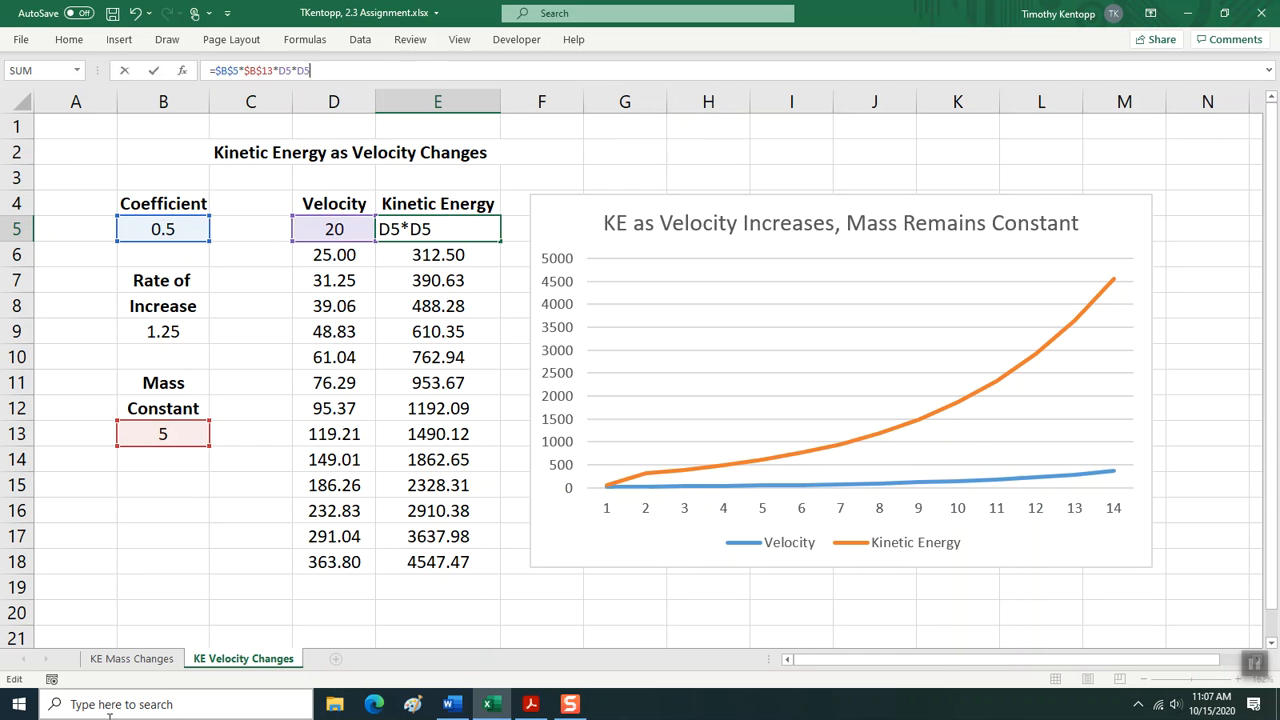
key("Return")
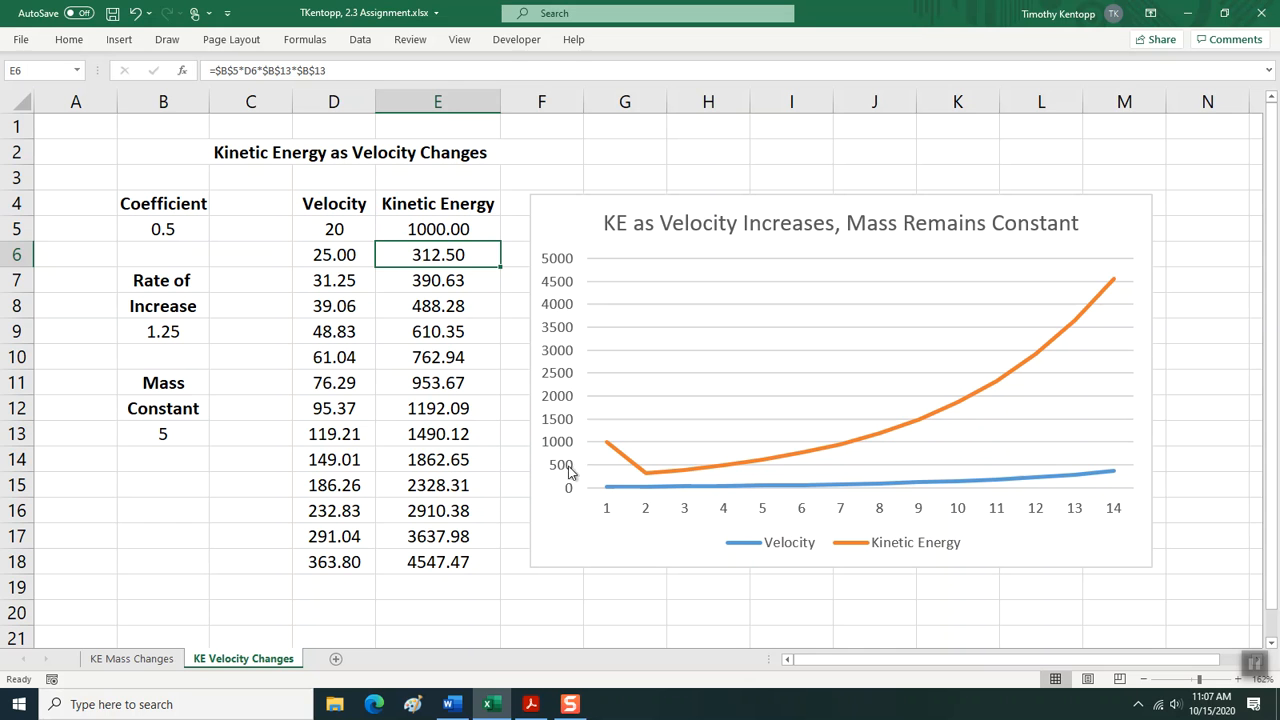
Check the velocity formulas in column D and fill the kinetic energy formula from E5 down through E18.
mouse_move(608, 449)
left_click(406, 230)
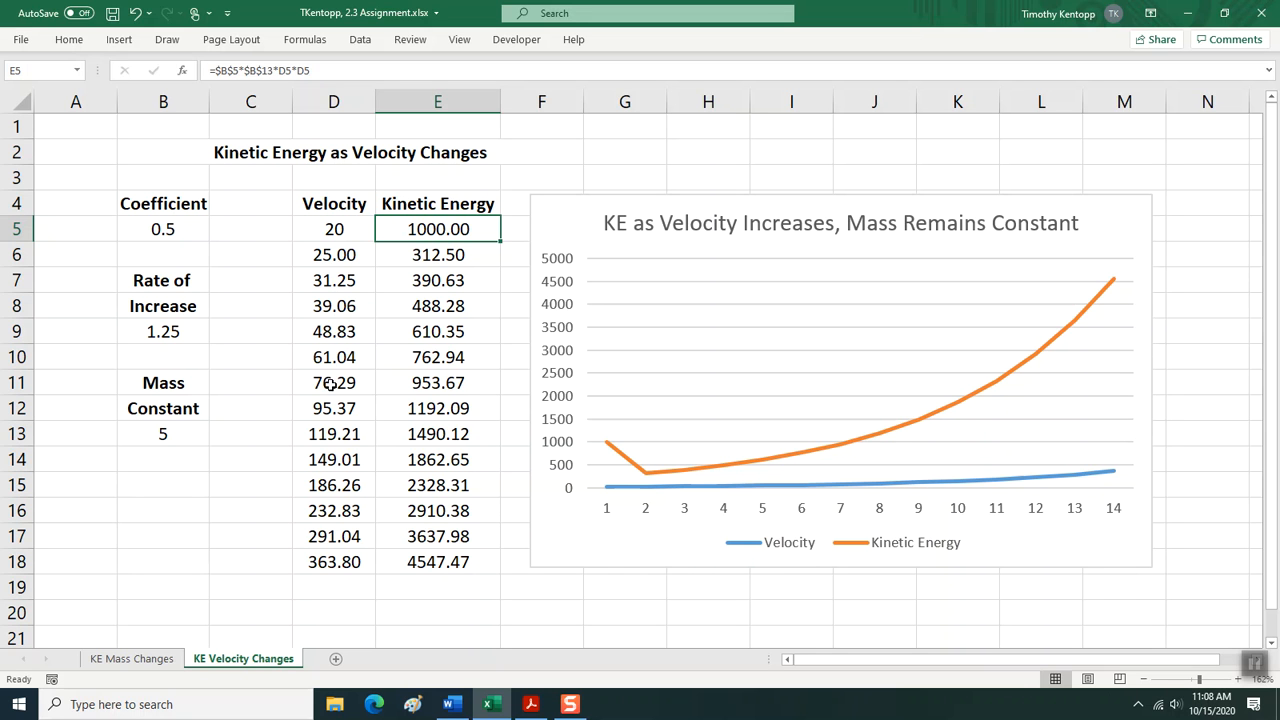
left_click(334, 257)
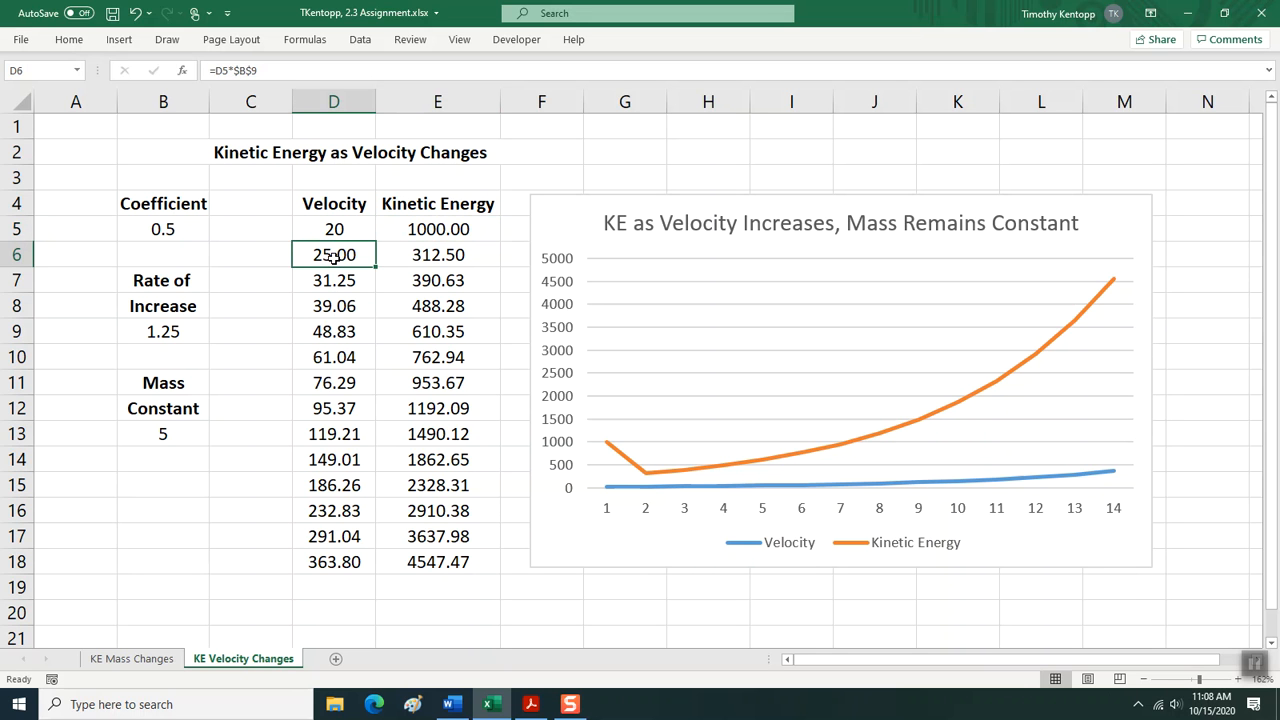
left_click(334, 284)
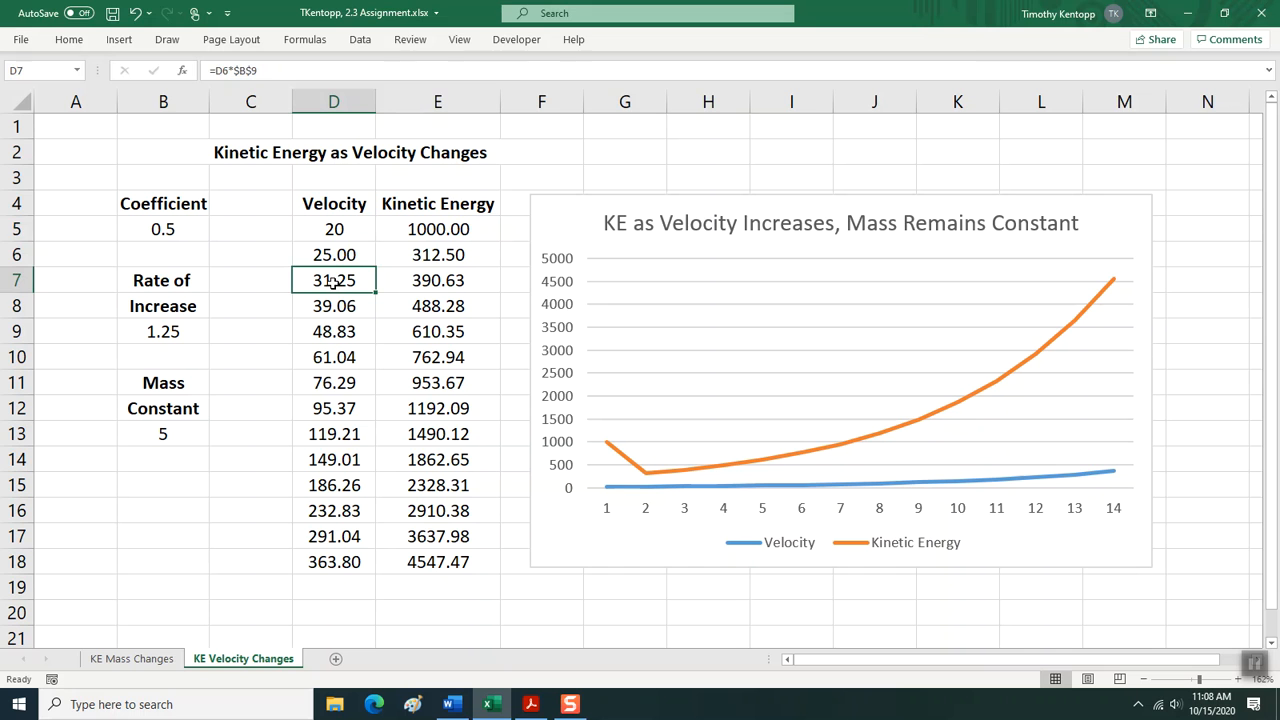
left_click(421, 233)
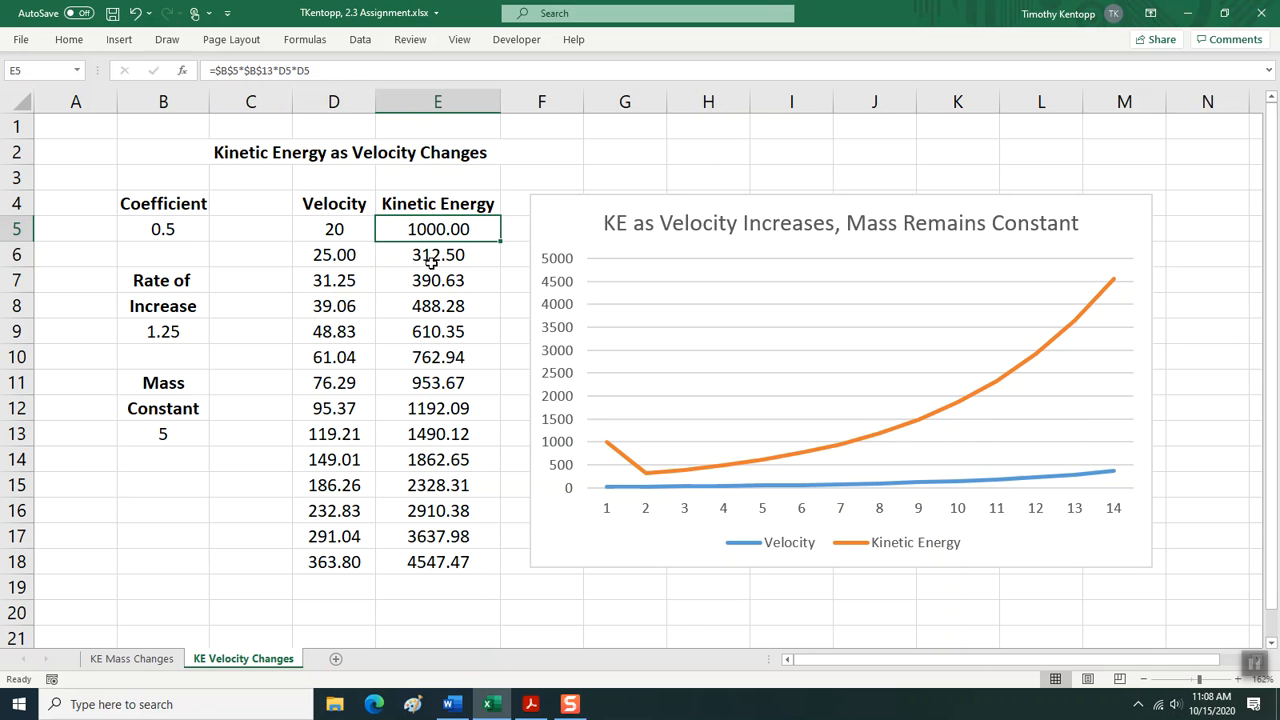
left_click_drag(449, 232, 438, 564)
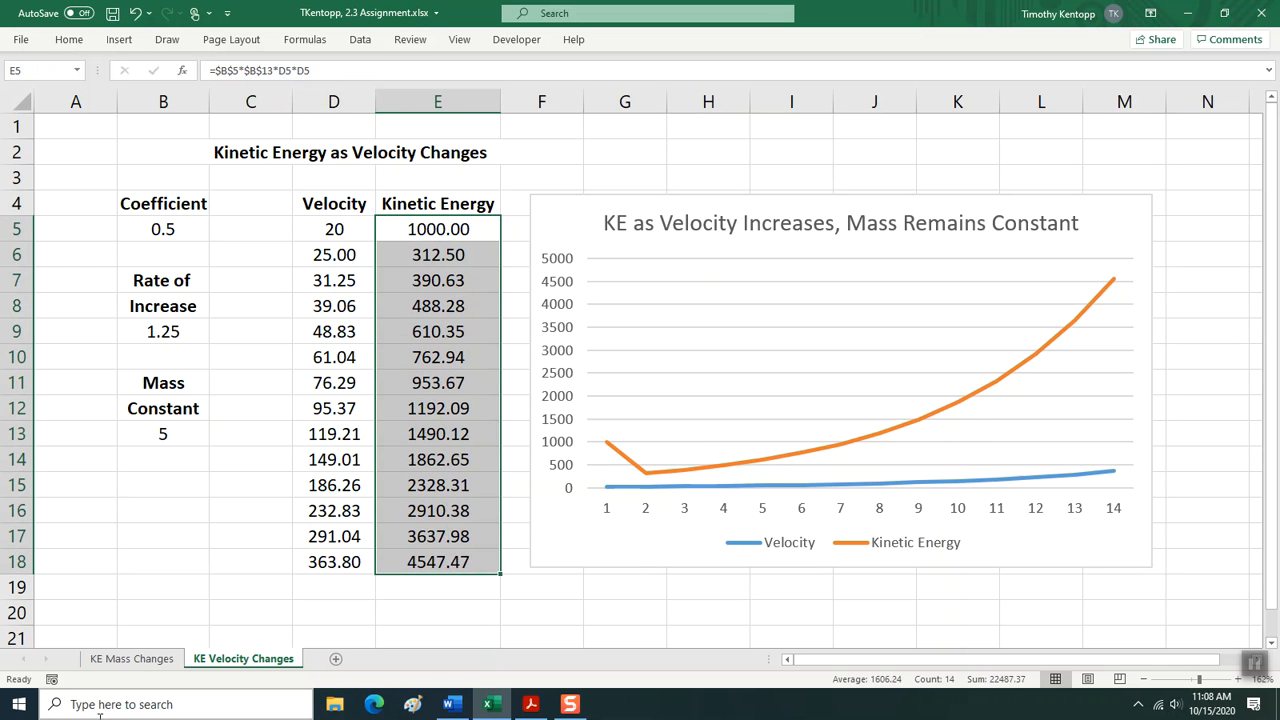
key("ctrl+d")
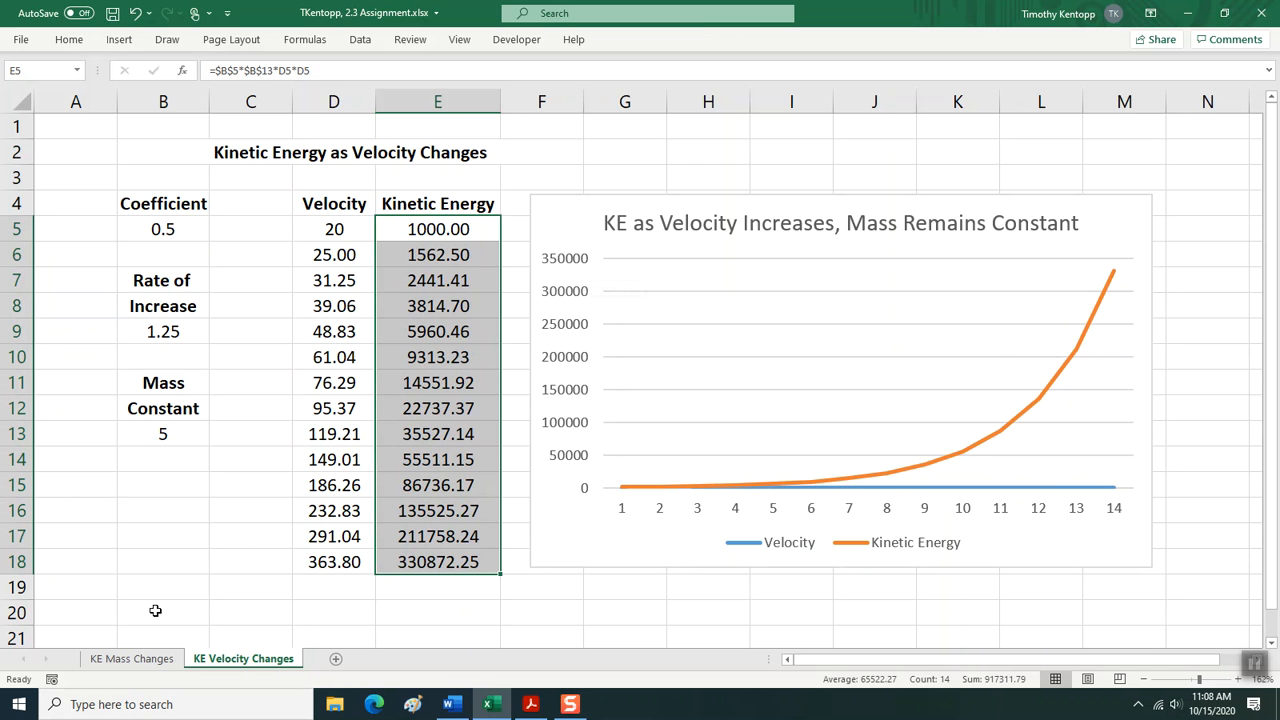
Compare the kinetic energy results and charts on the two sheets, and look at the Word assignment document's chart headings.
left_click(120, 660)
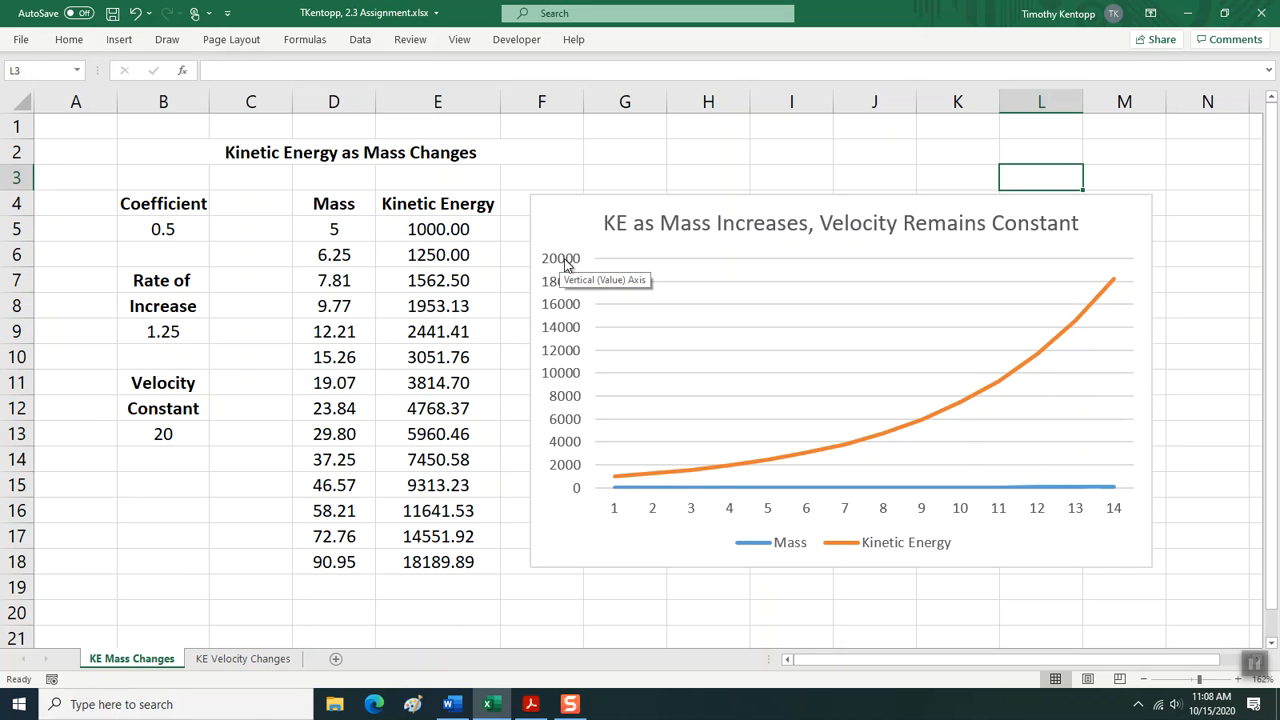
left_click(208, 660)
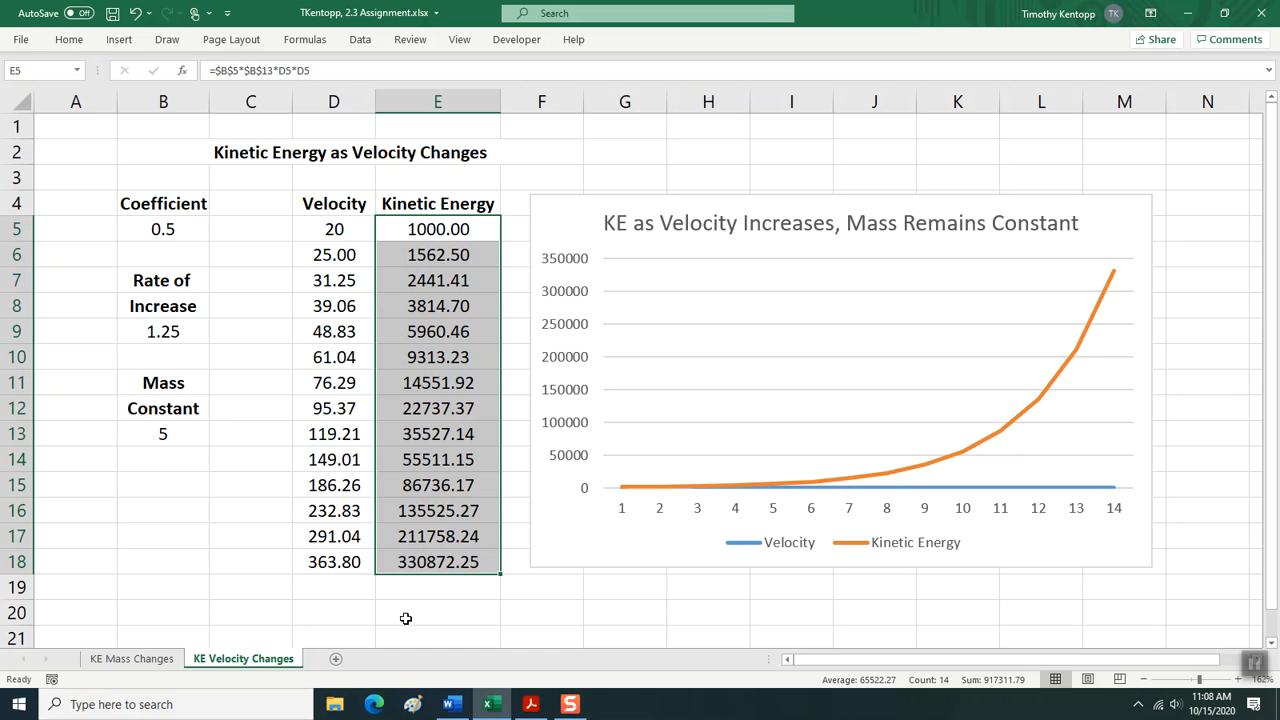
mouse_move(452, 706)
left_click(459, 705)
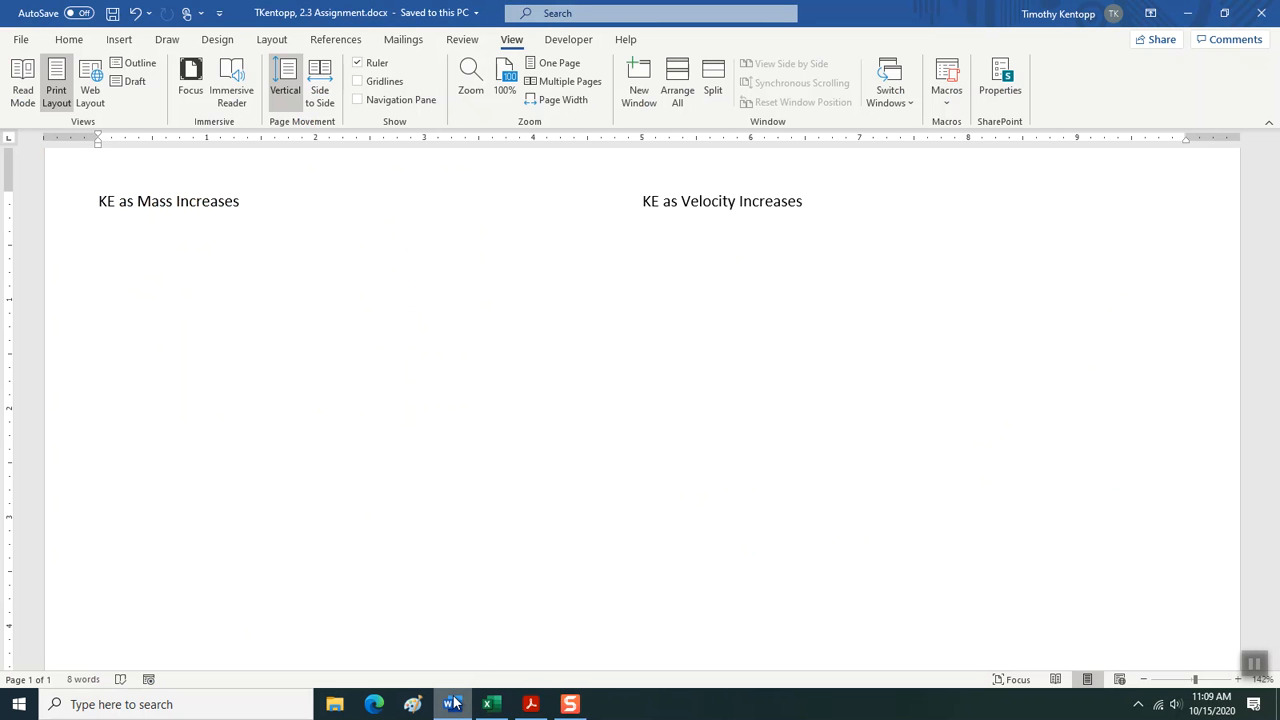
left_click(483, 703)
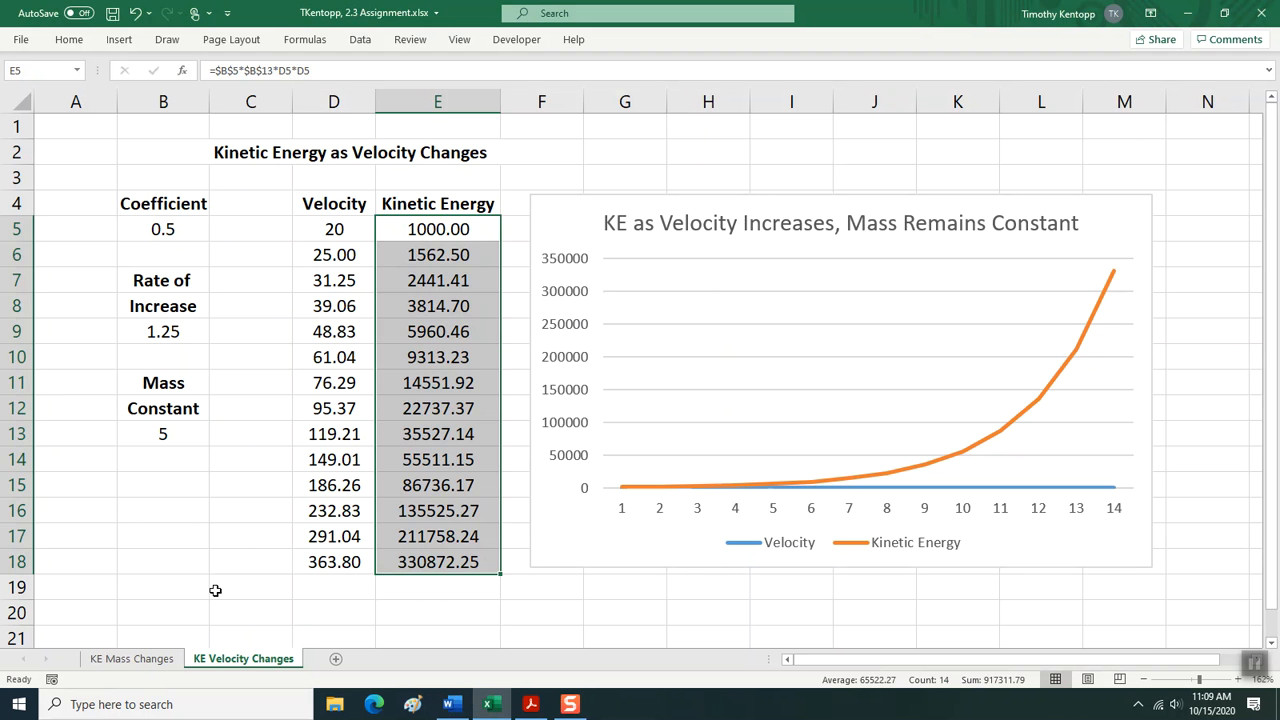
Copy the line chart from the KE Mass Changes sheet.
left_click(137, 658)
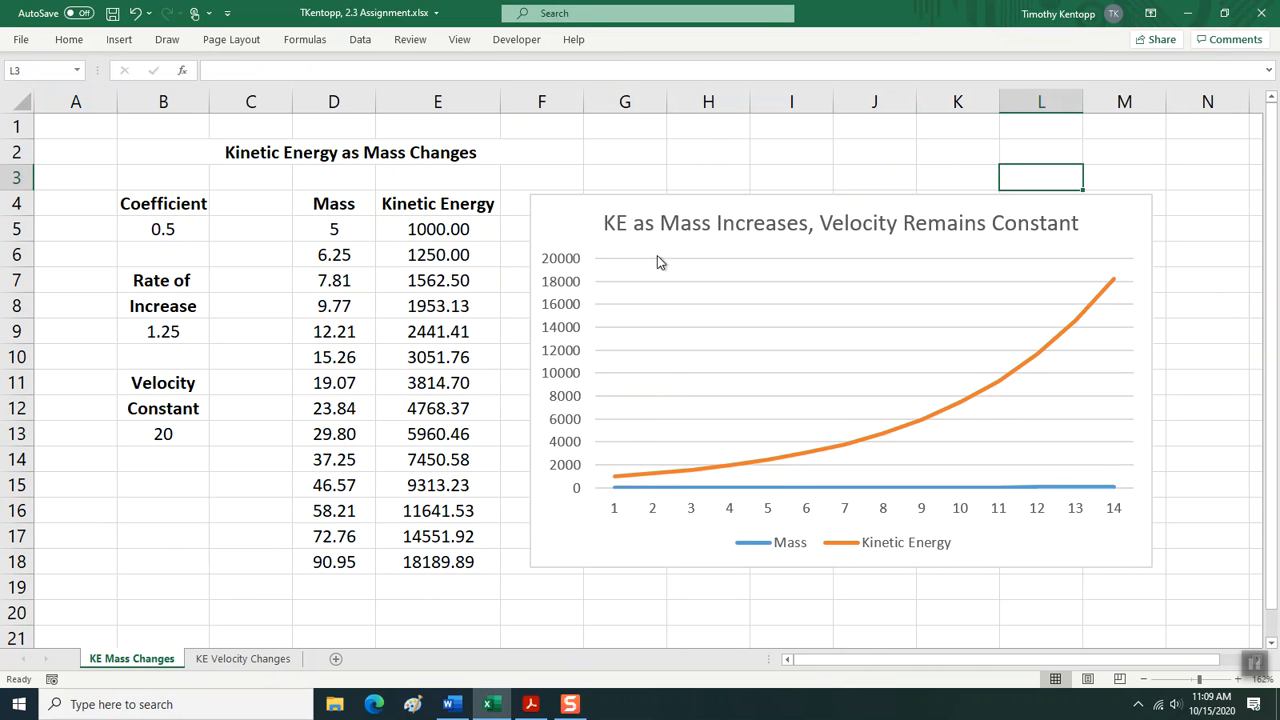
left_click(584, 198)
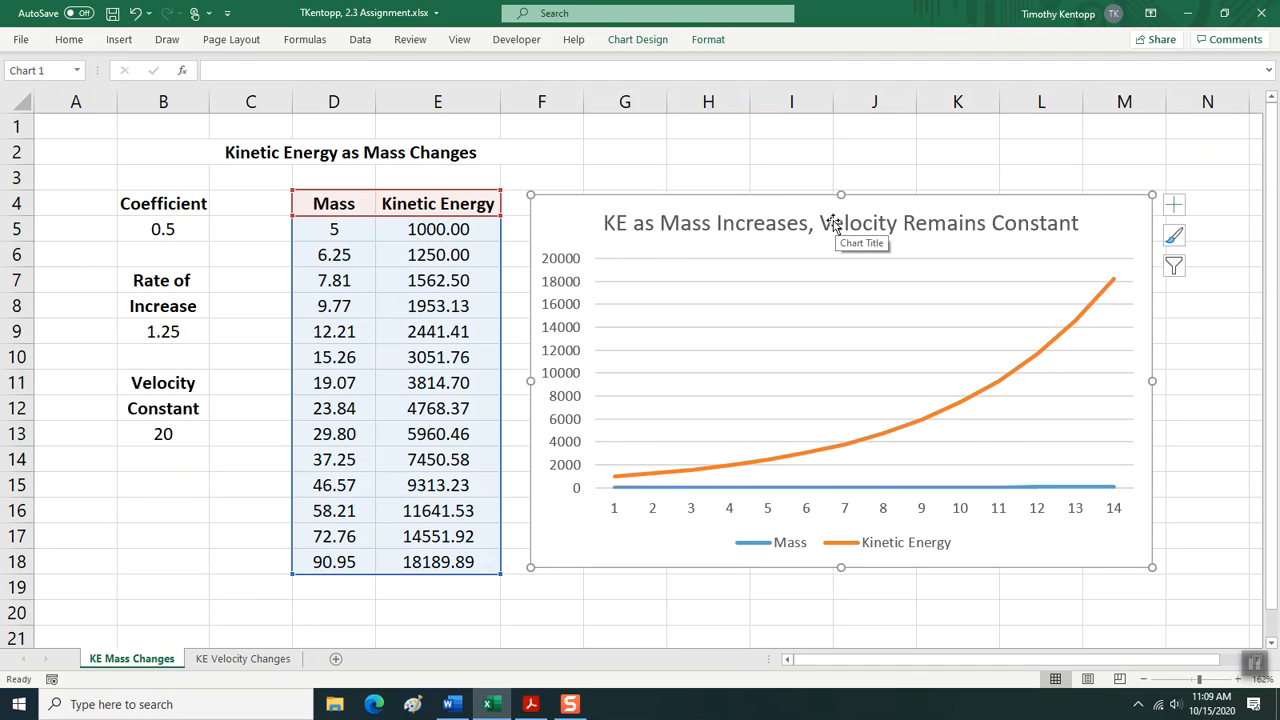
left_click(69, 40)
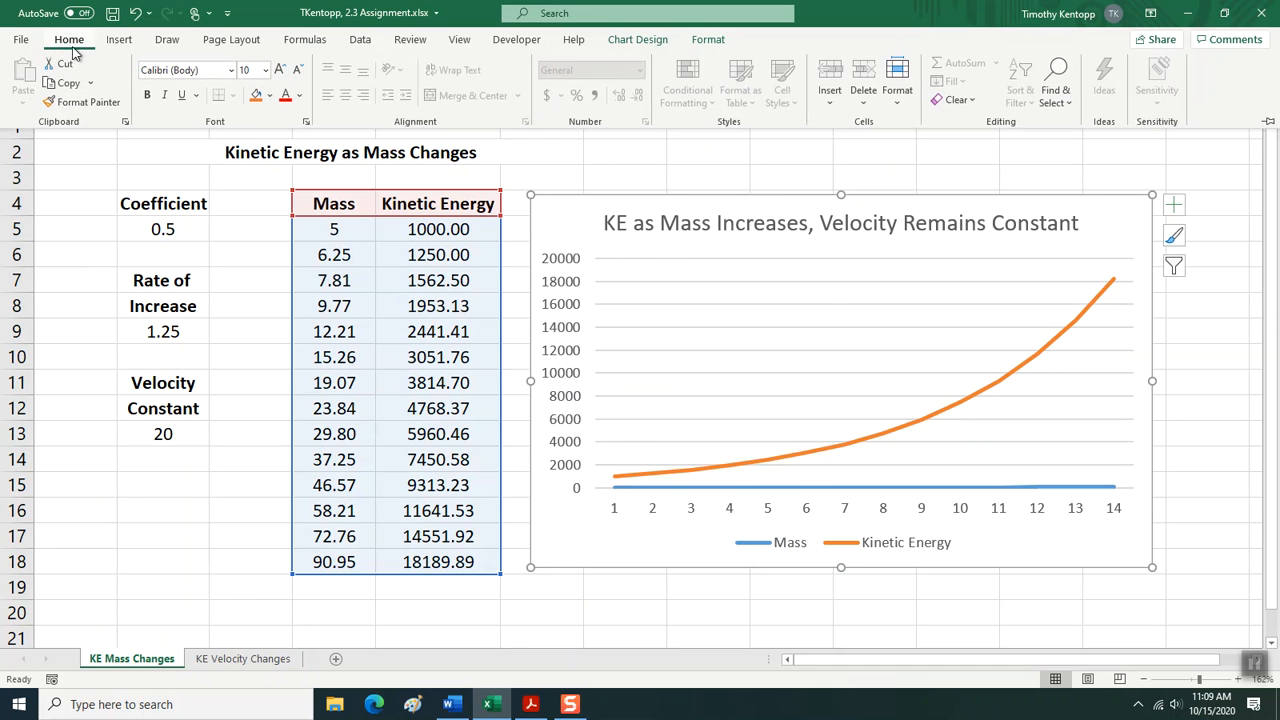
left_click(90, 84)
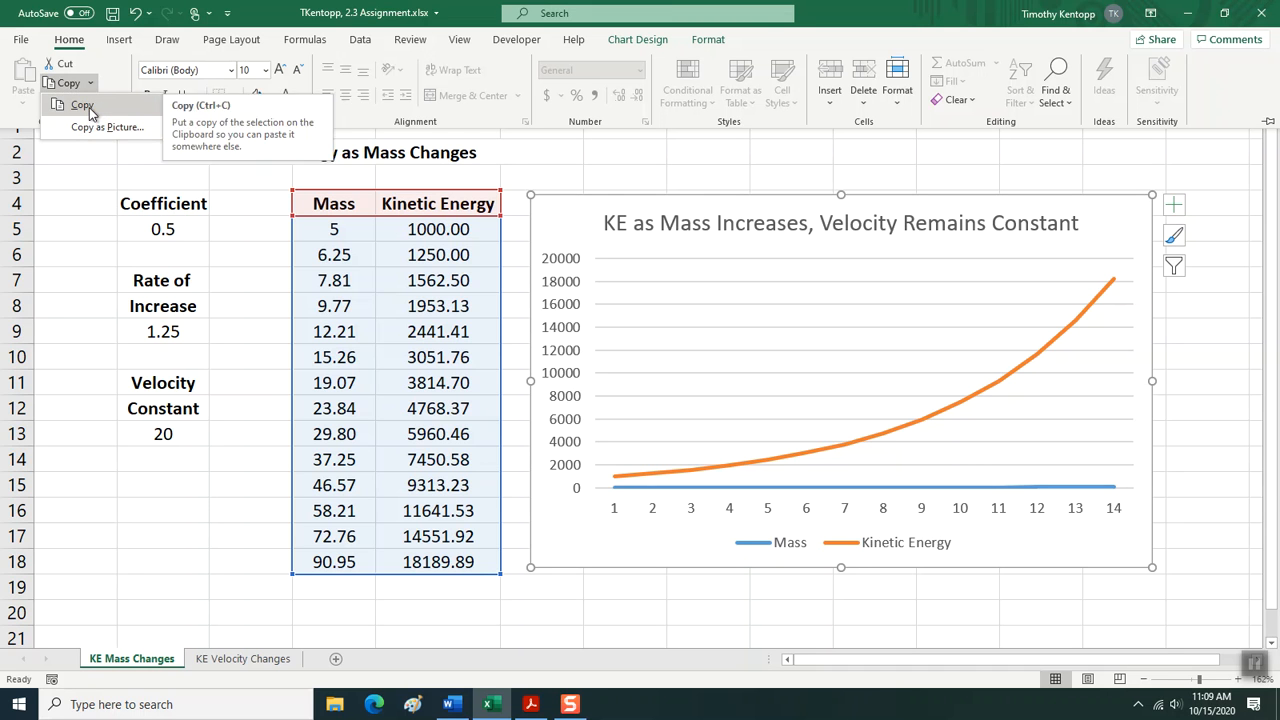
left_click(80, 104)
Switch to the Word document and paste the chart under KE as Mass Increases, keeping source formatting and linking the data.
left_click(449, 704)
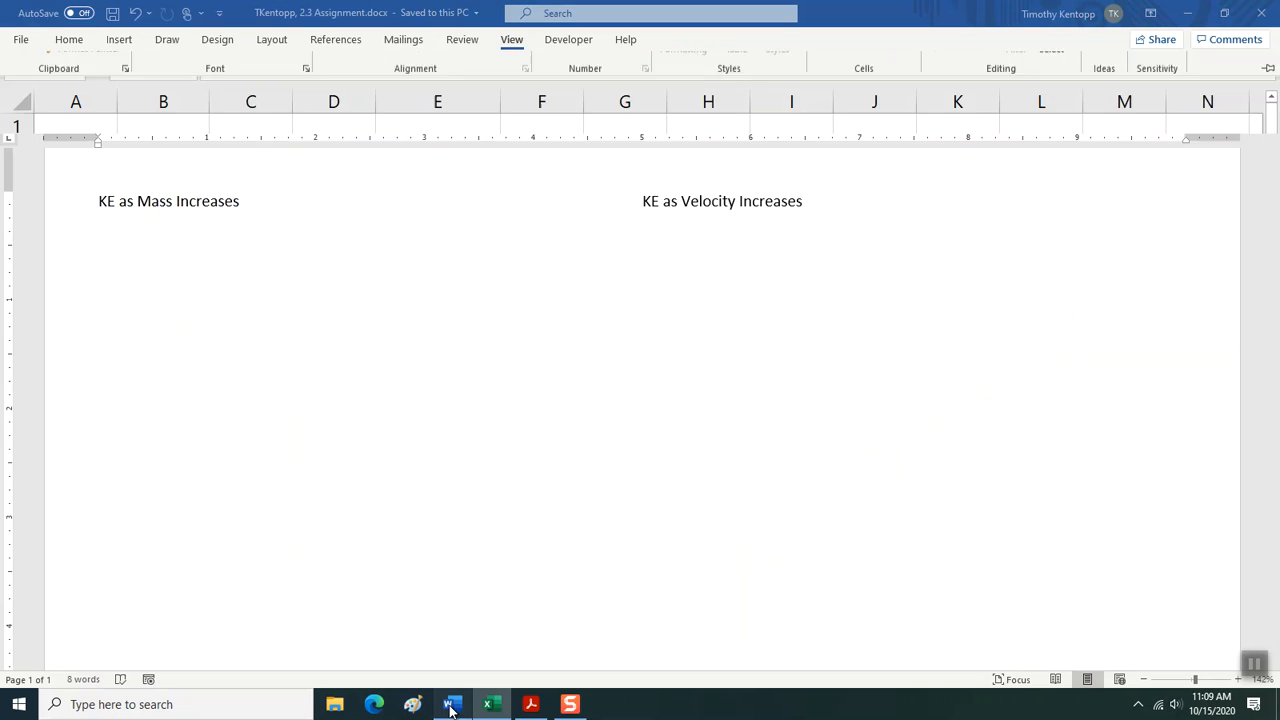
left_click(81, 41)
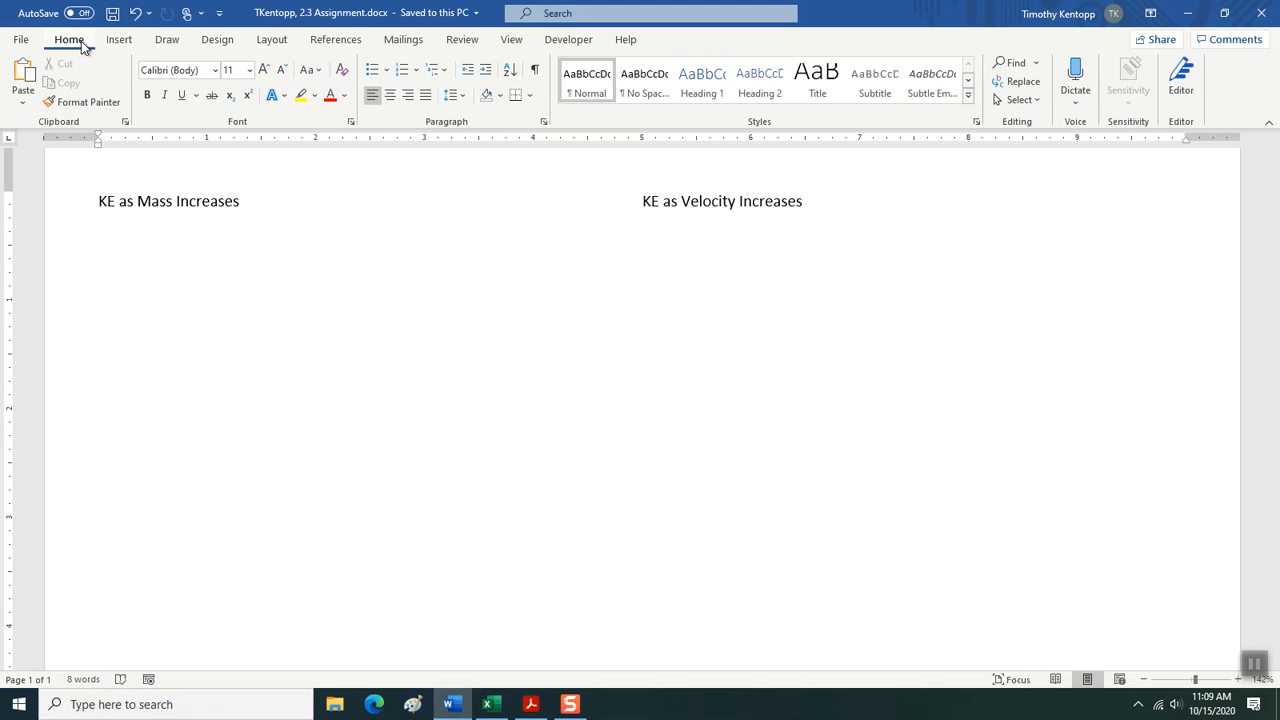
left_click(23, 103)
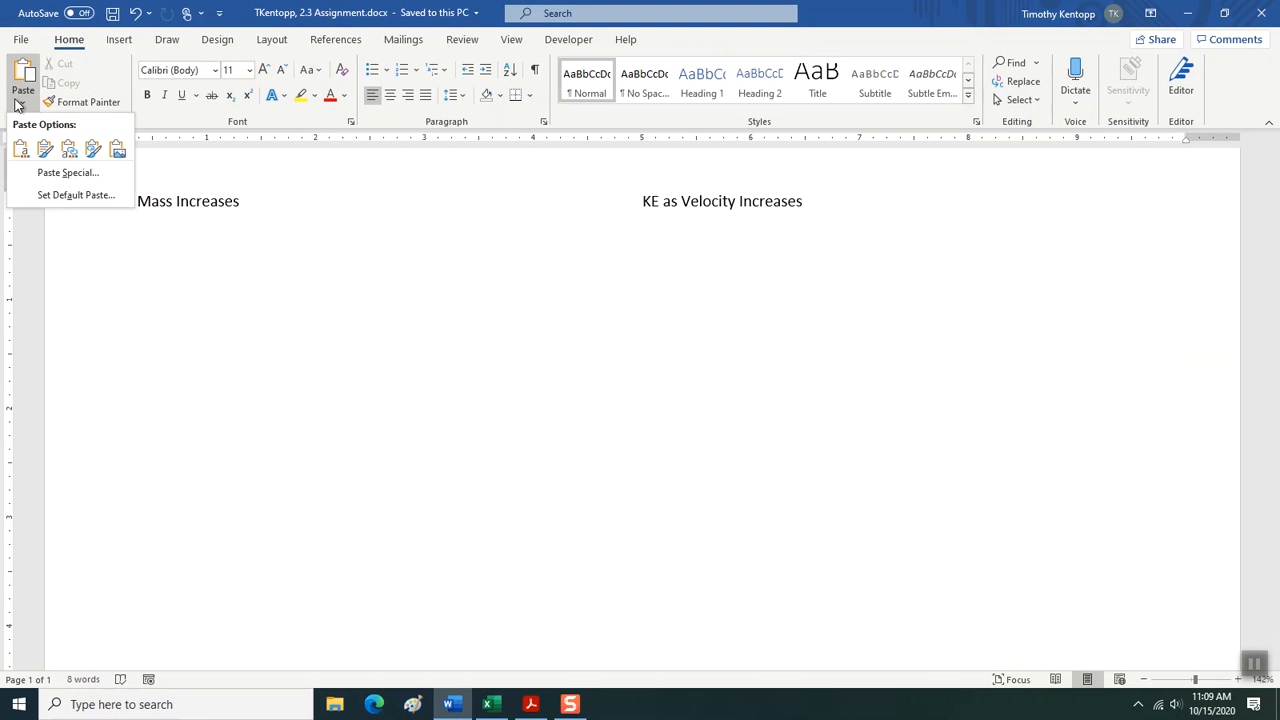
left_click(93, 150)
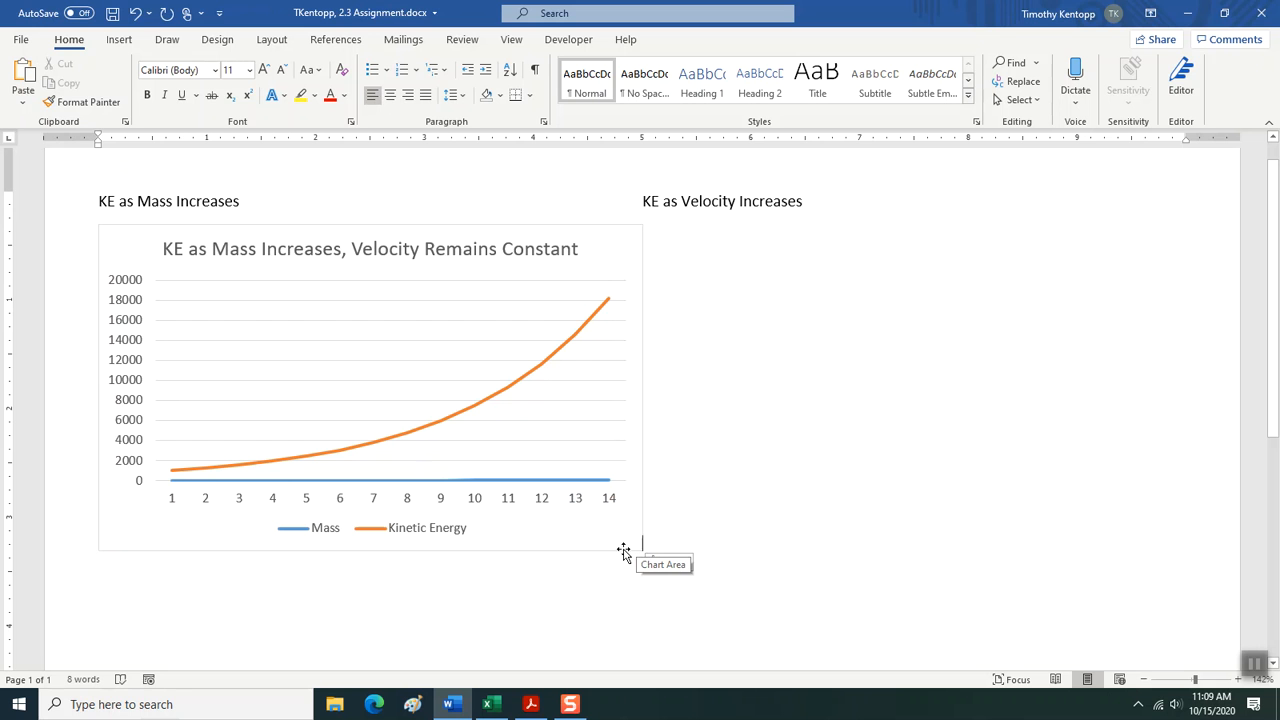
Shrink the pasted mass chart to about 4.7 inches wide, leaving a gap before the KE as Velocity Increases column.
left_click(623, 552)
left_click_drag(642, 550, 581, 533)
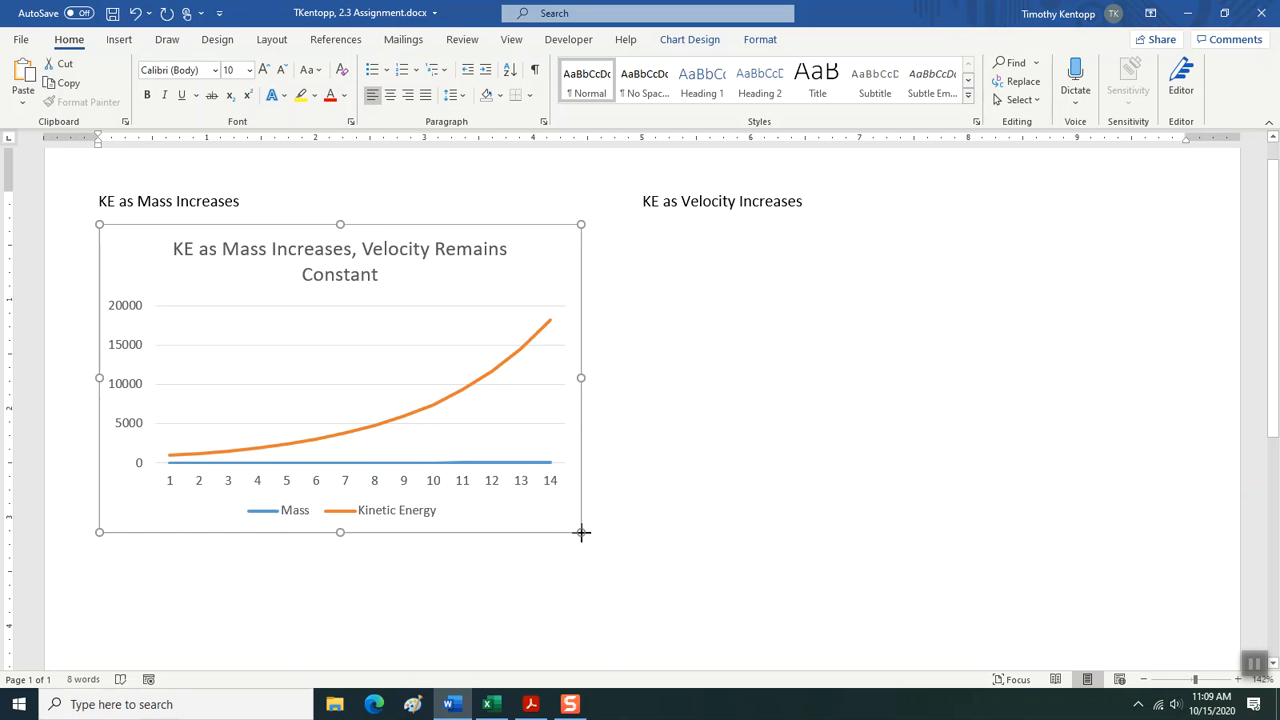
left_click_drag(581, 533, 611, 543)
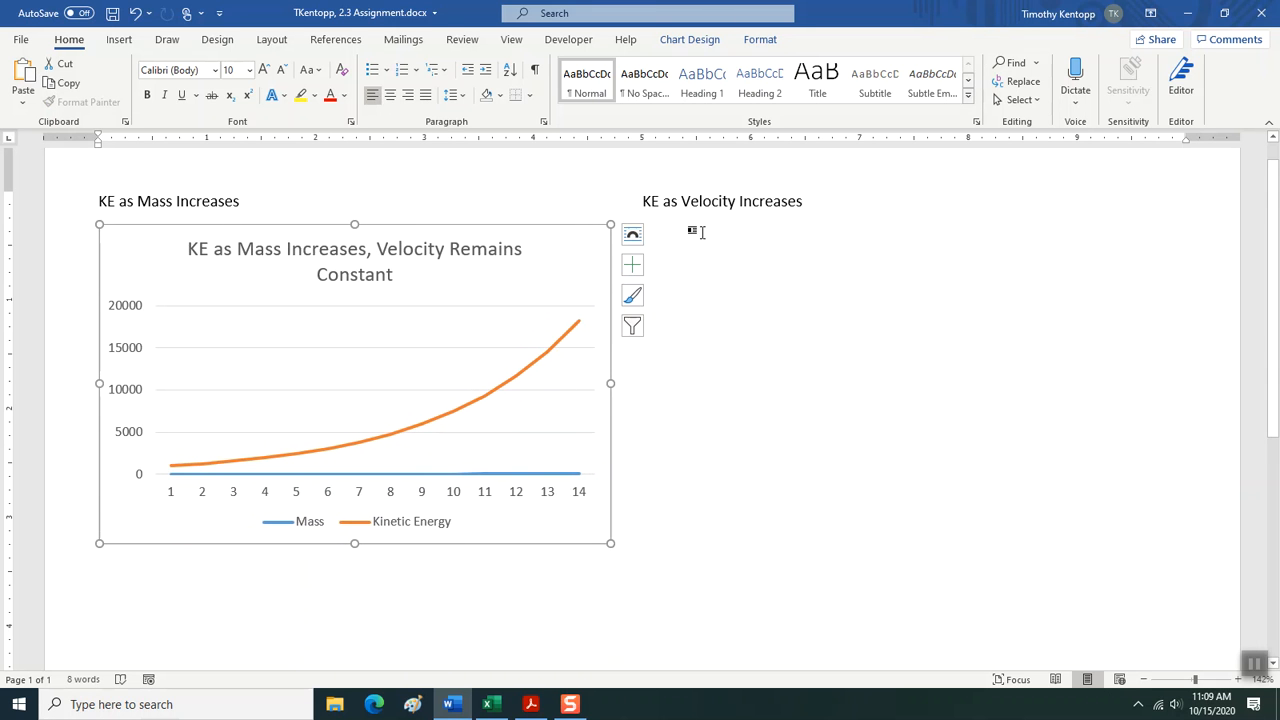
left_click(679, 519)
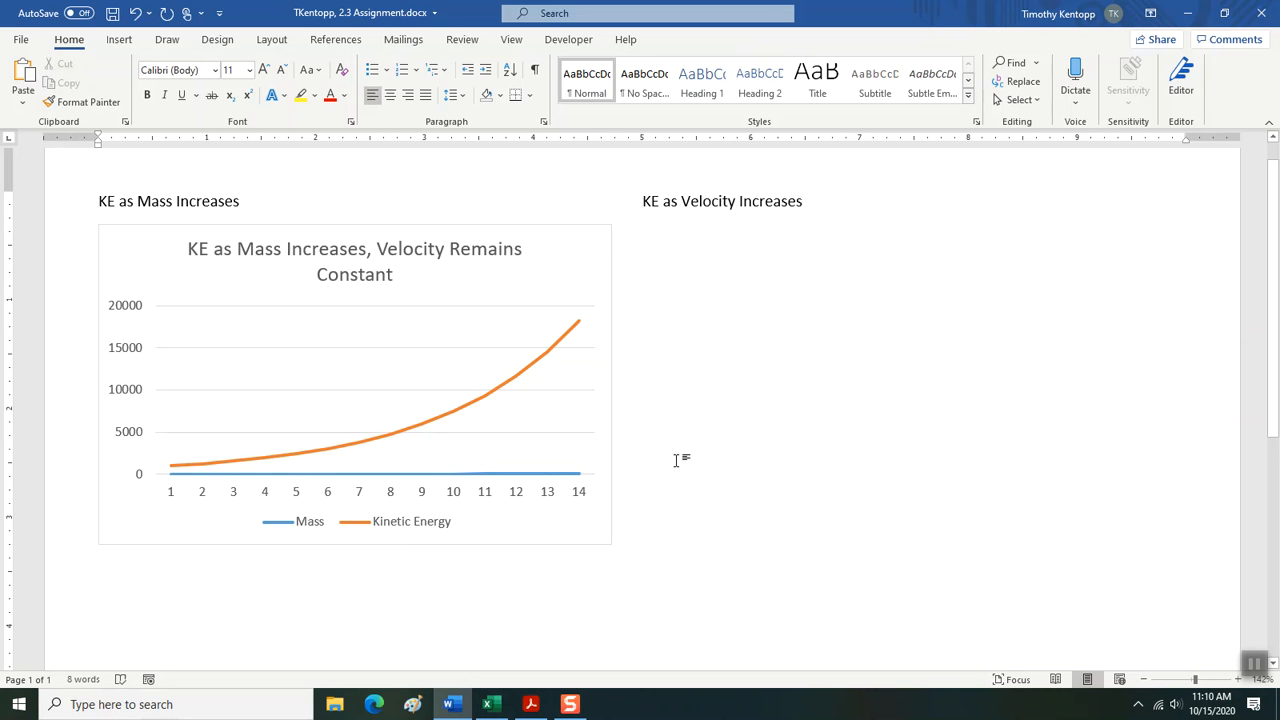
Switch back to Excel and copy the line chart from the KE Velocity Changes sheet.
mouse_move(487, 706)
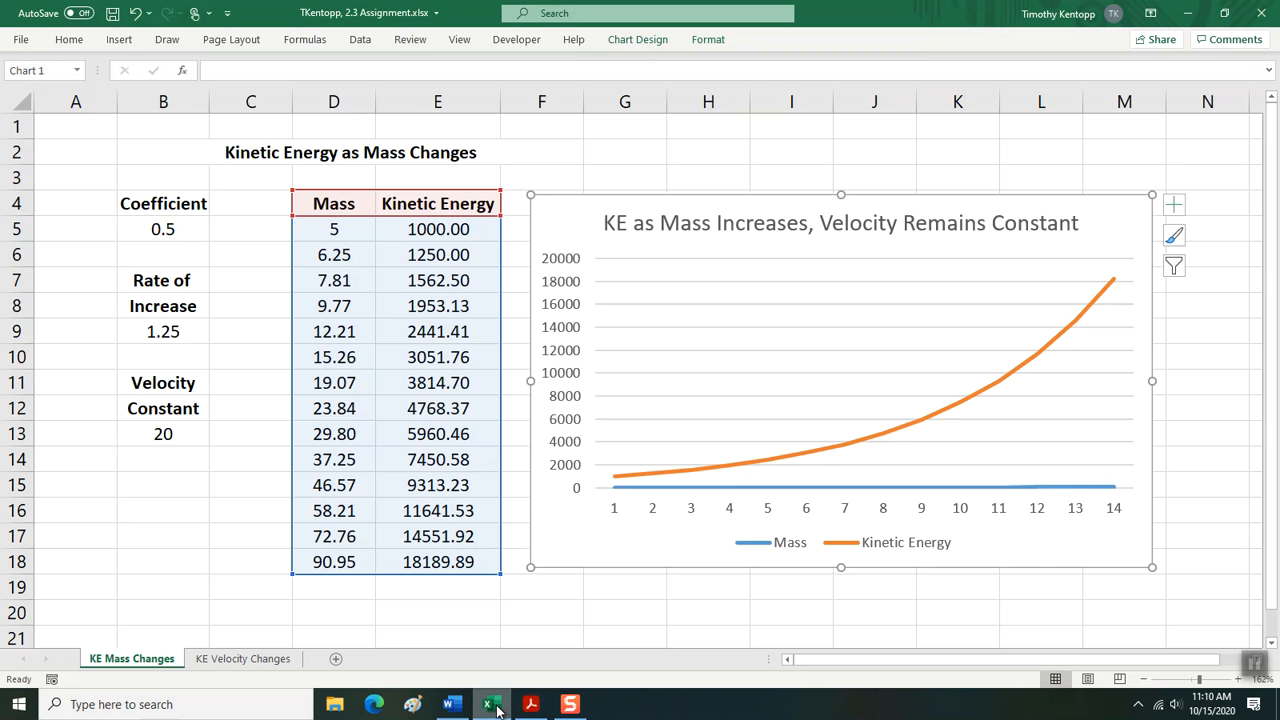
left_click(489, 705)
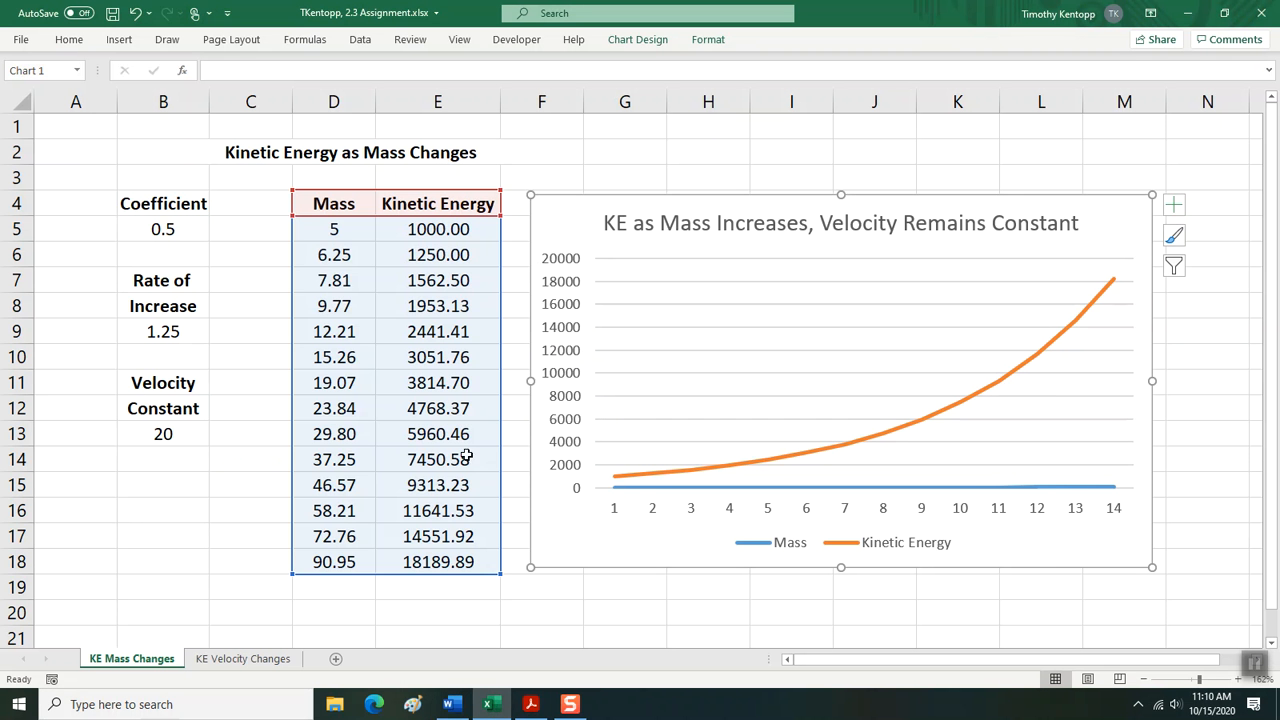
left_click(222, 659)
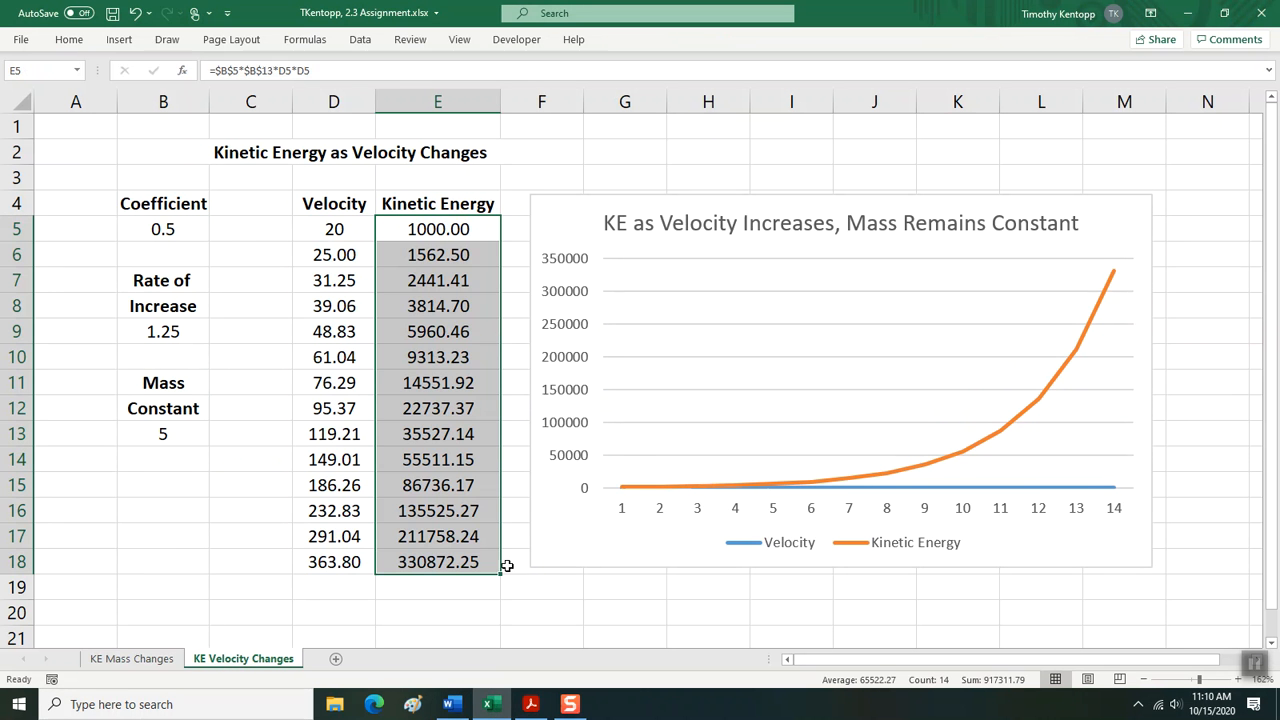
left_click(577, 201)
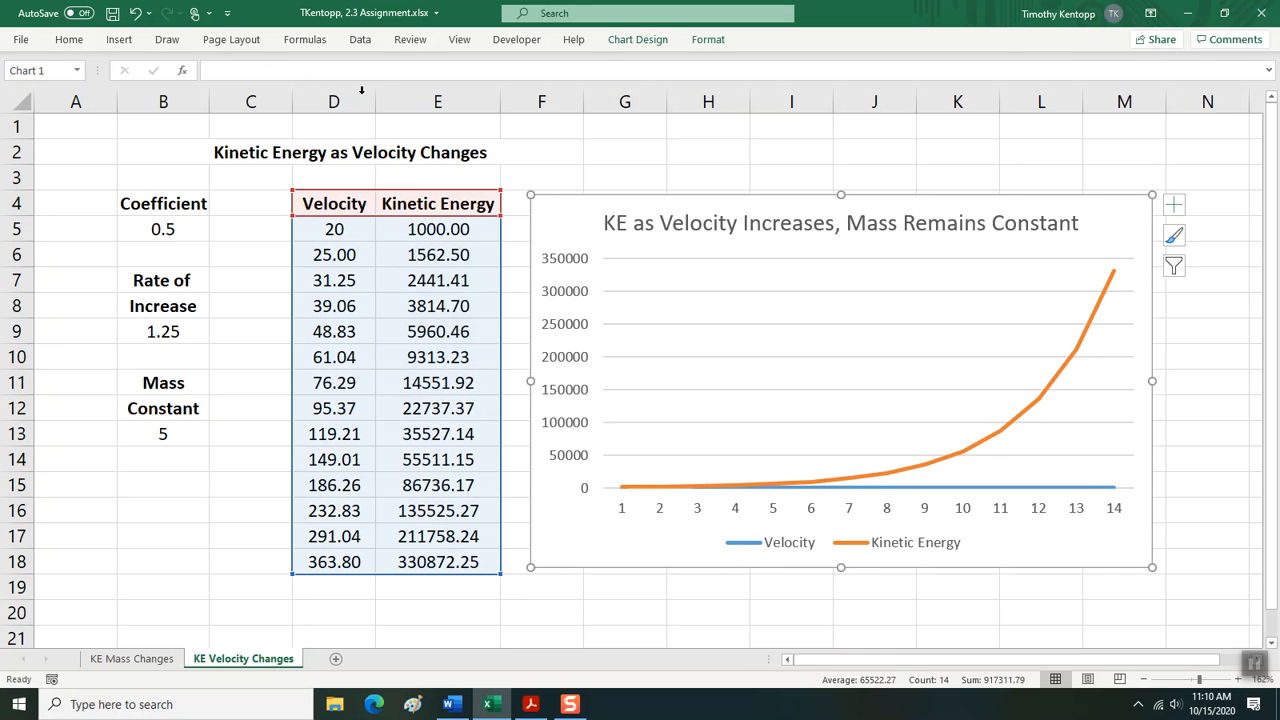
left_click(21, 39)
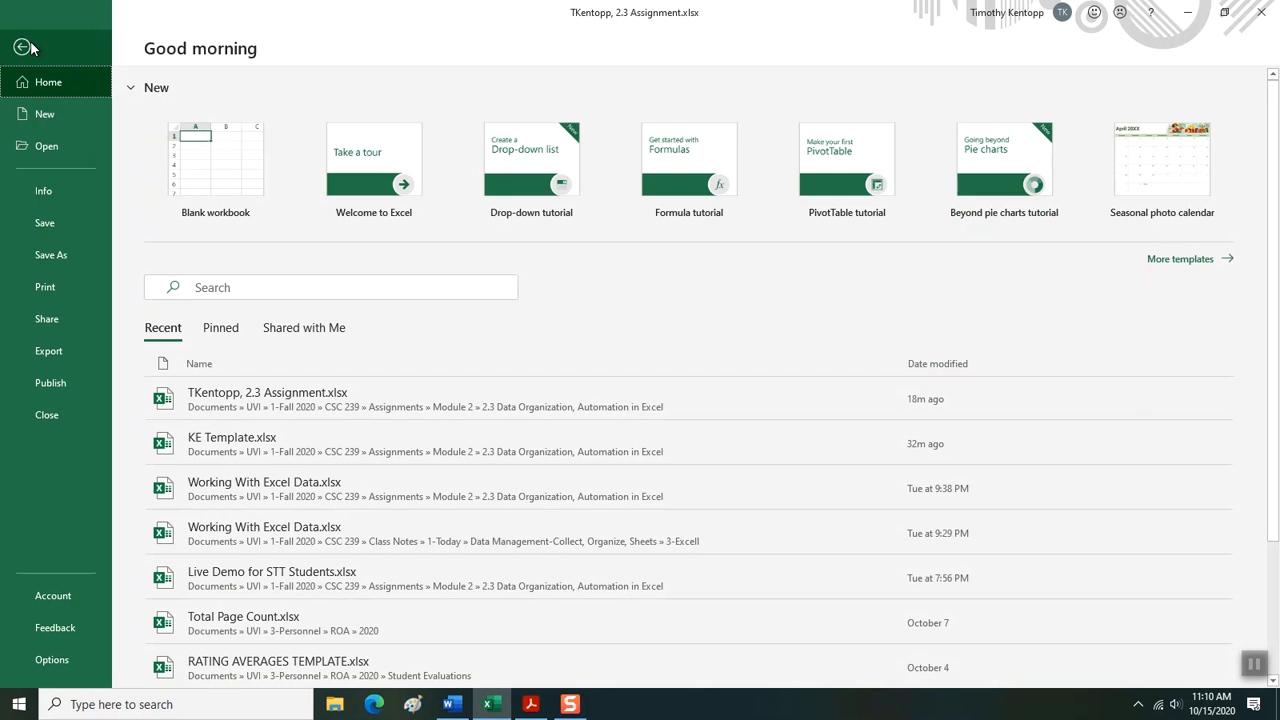
left_click(22, 47)
left_click(69, 39)
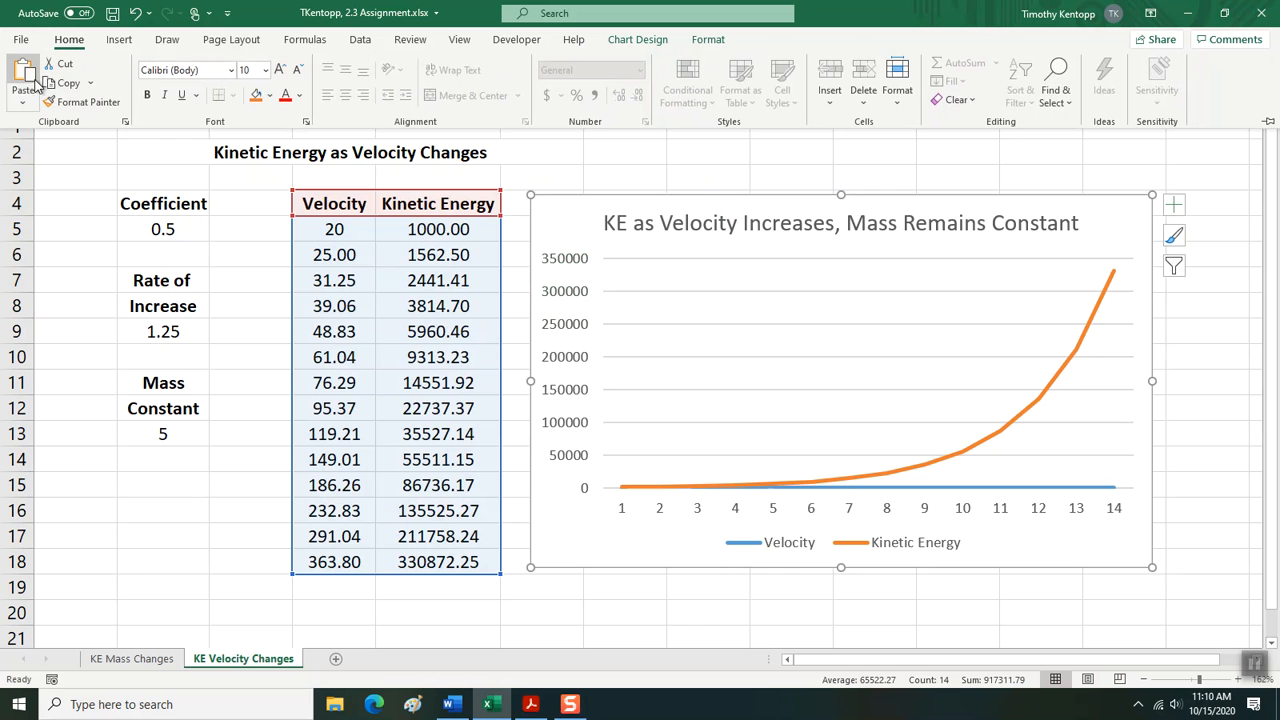
left_click(90, 83)
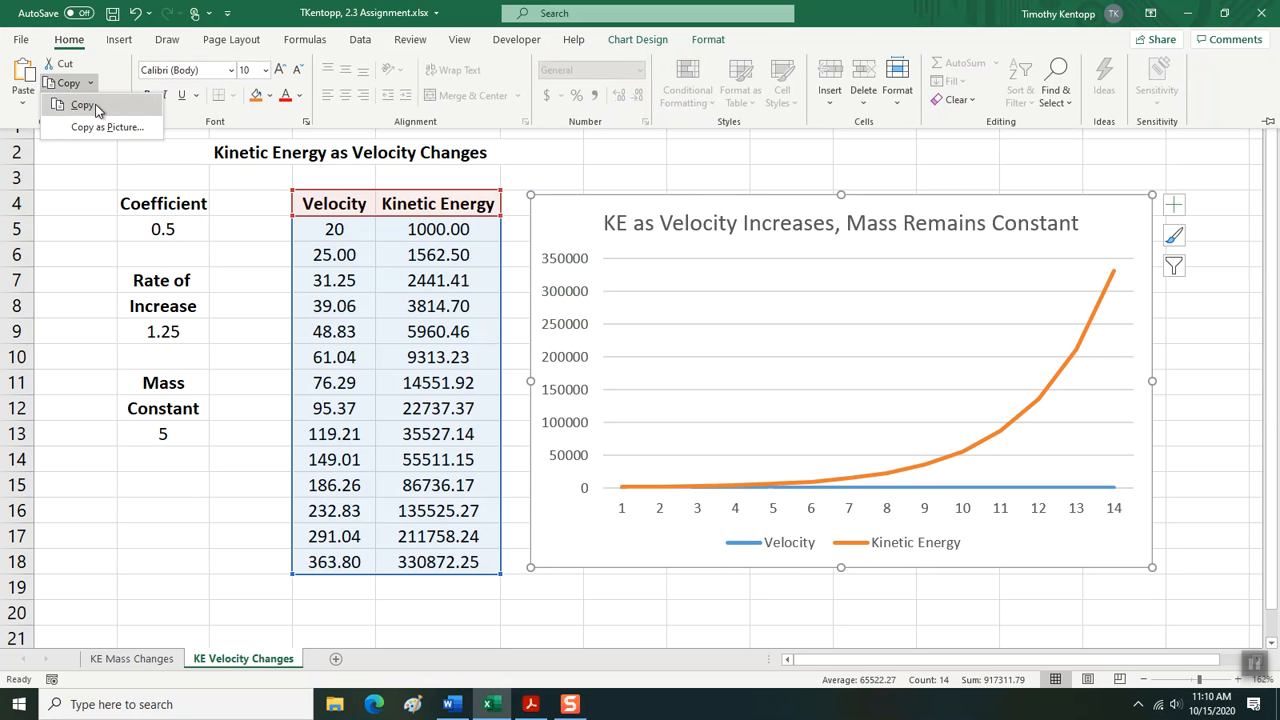
left_click(85, 105)
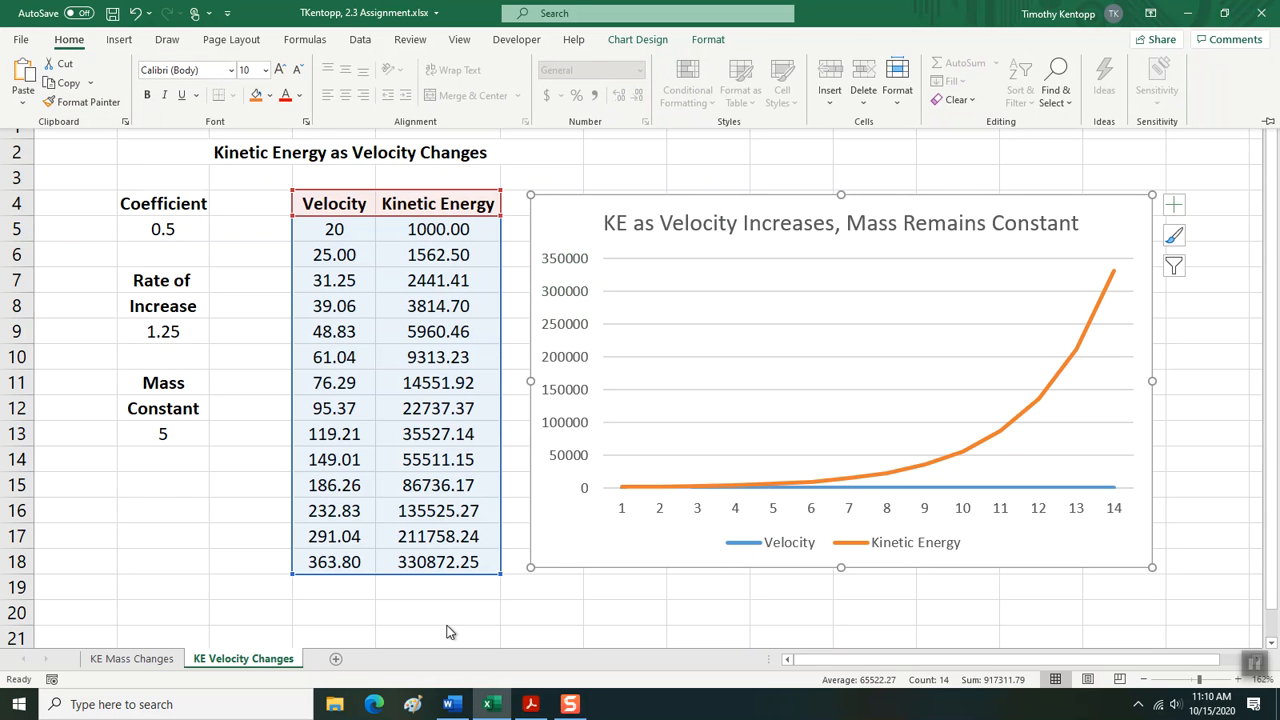
Switch to the Word document and paste the velocity chart under KE as Velocity Increases, keeping source formatting and linking the data.
left_click(449, 705)
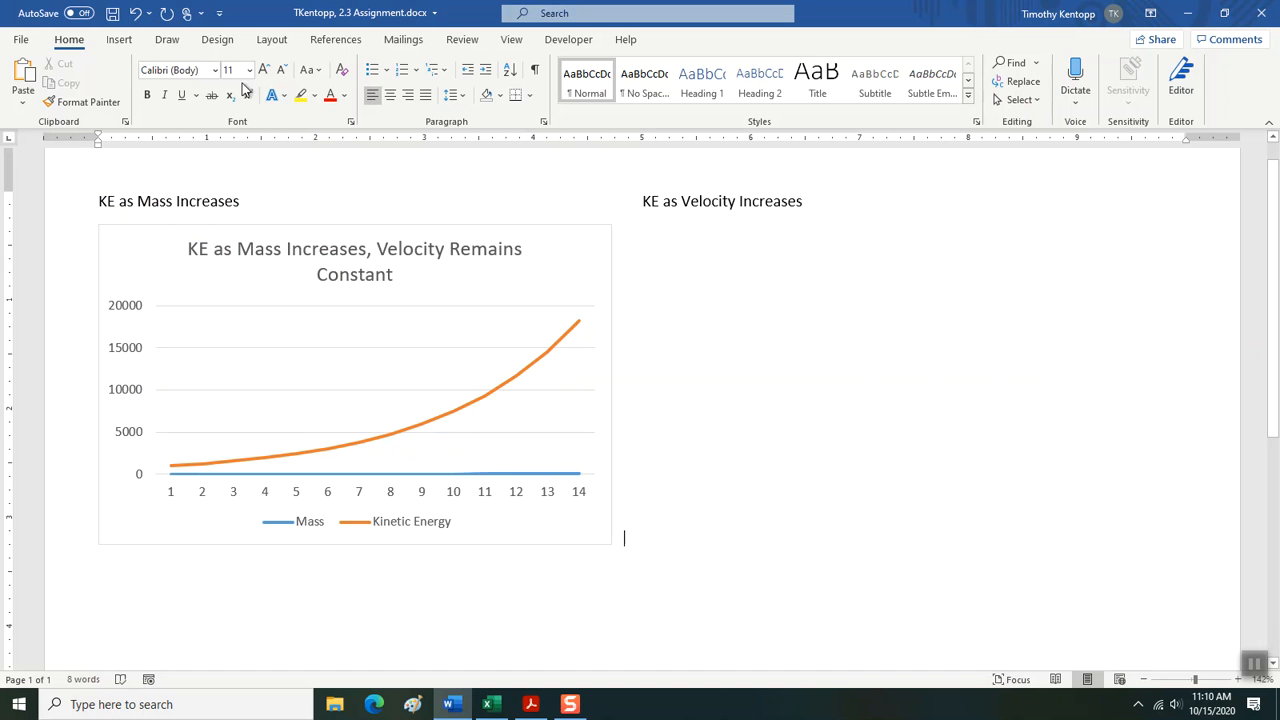
left_click(25, 103)
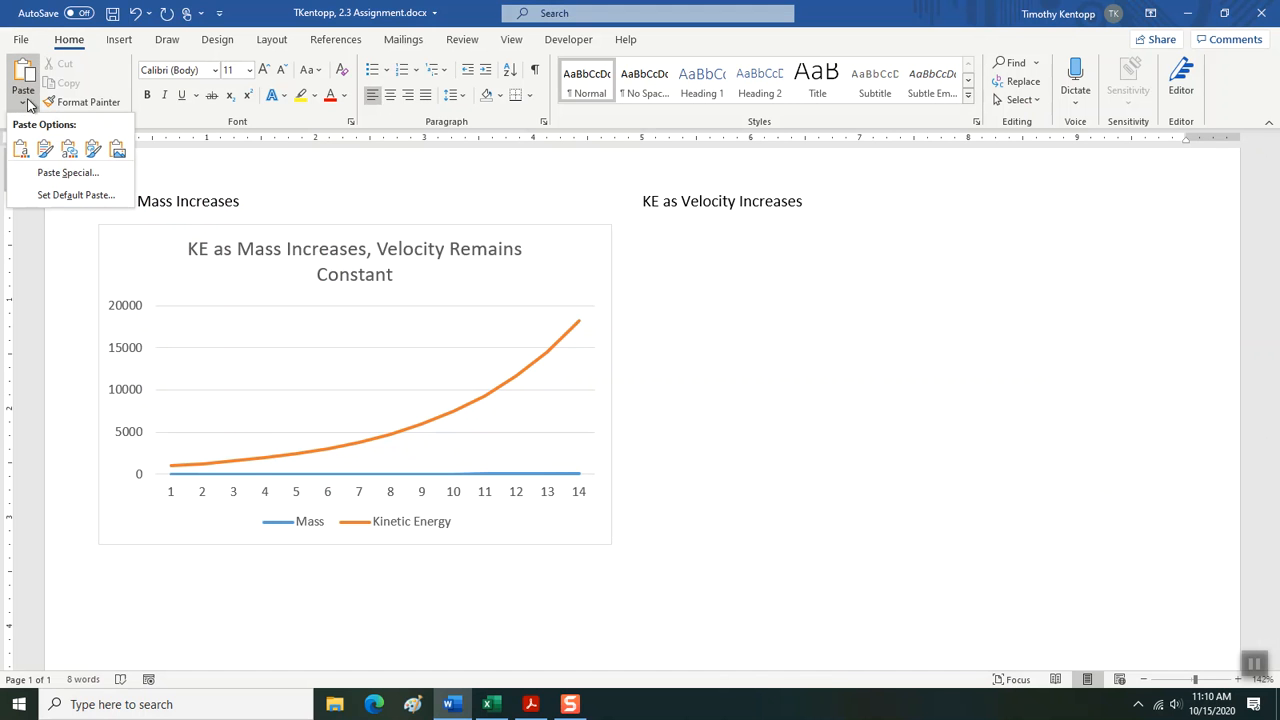
left_click(92, 148)
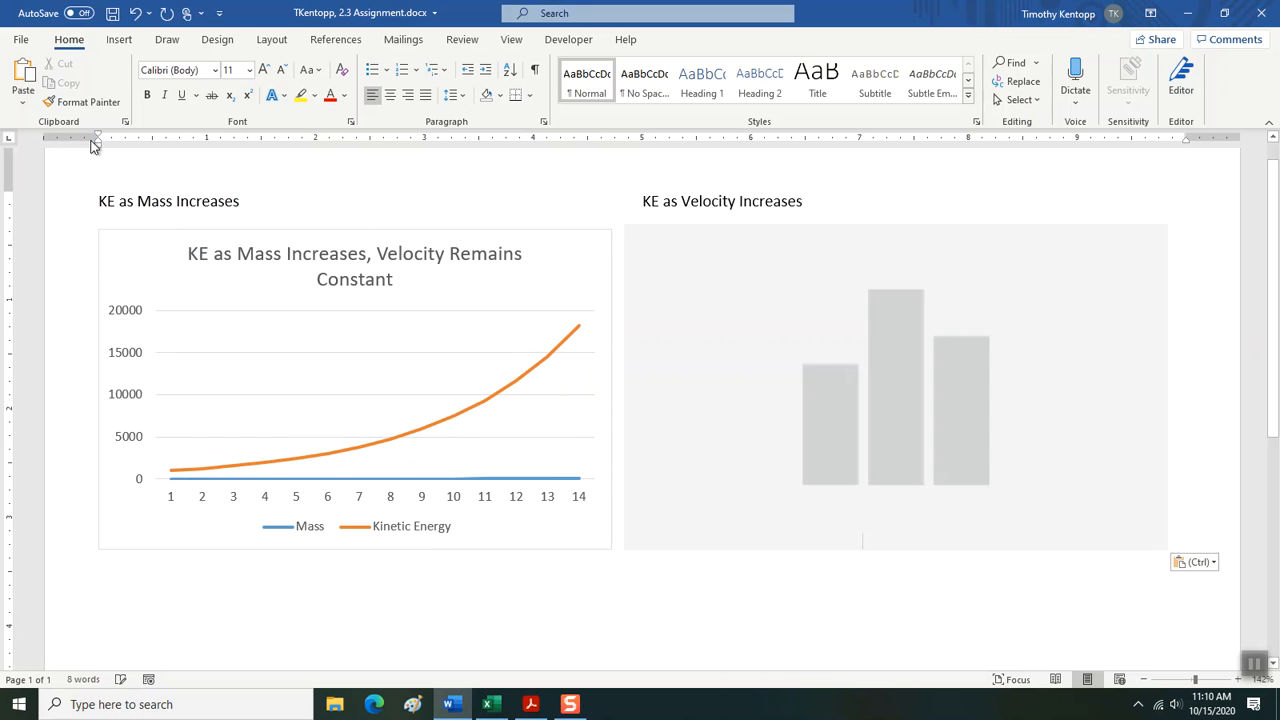
Stretch the mass chart slightly upward so its top edge lines up with the velocity chart beside it.
left_click(444, 278)
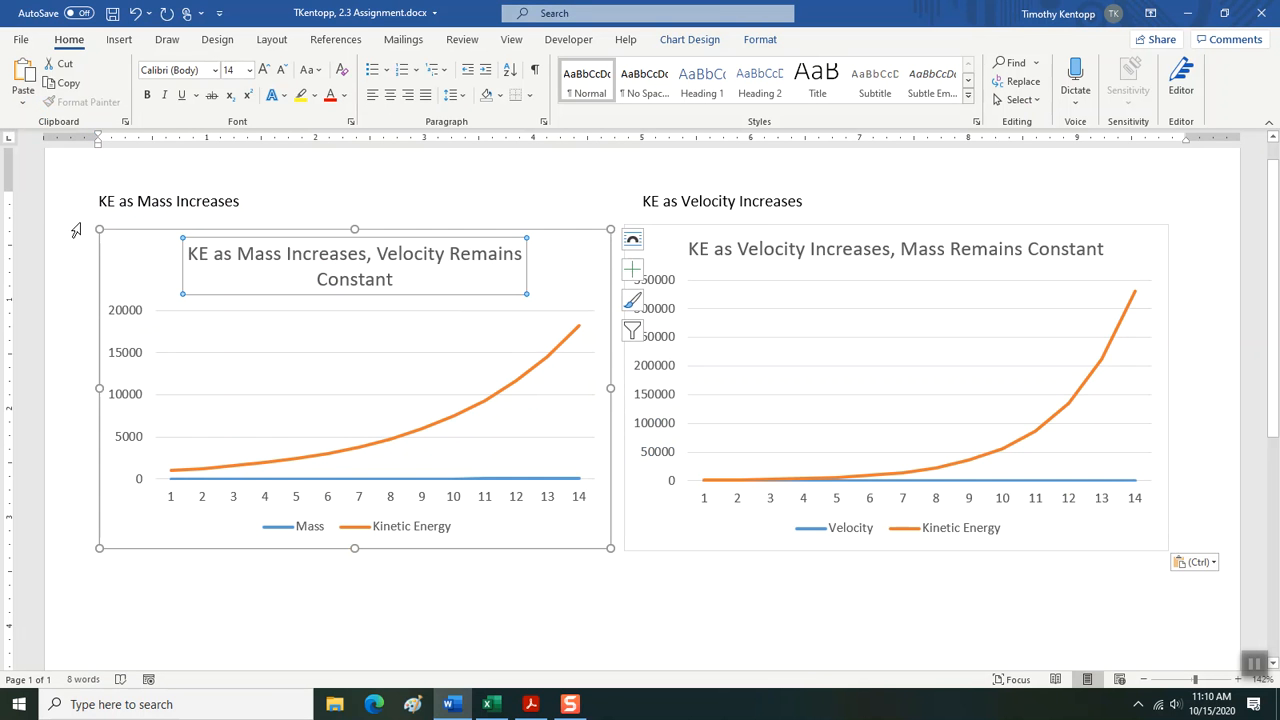
left_click_drag(99, 227, 96, 220)
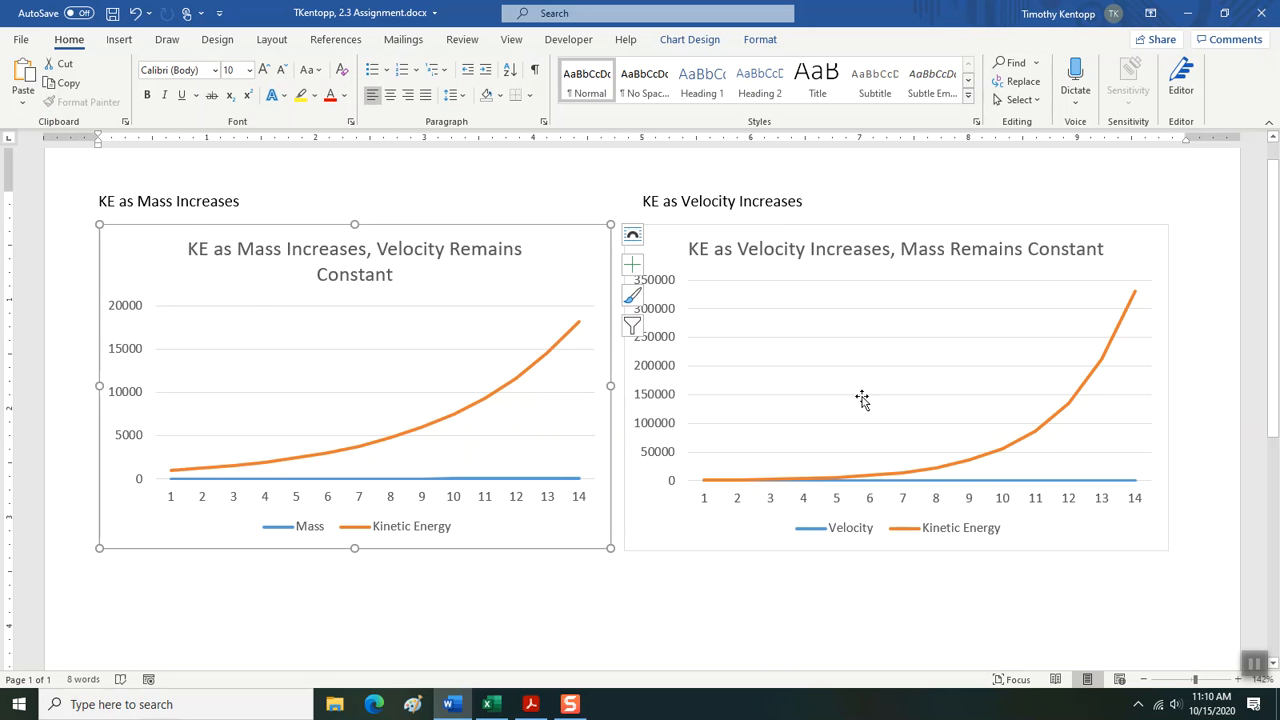
double_click(683, 616)
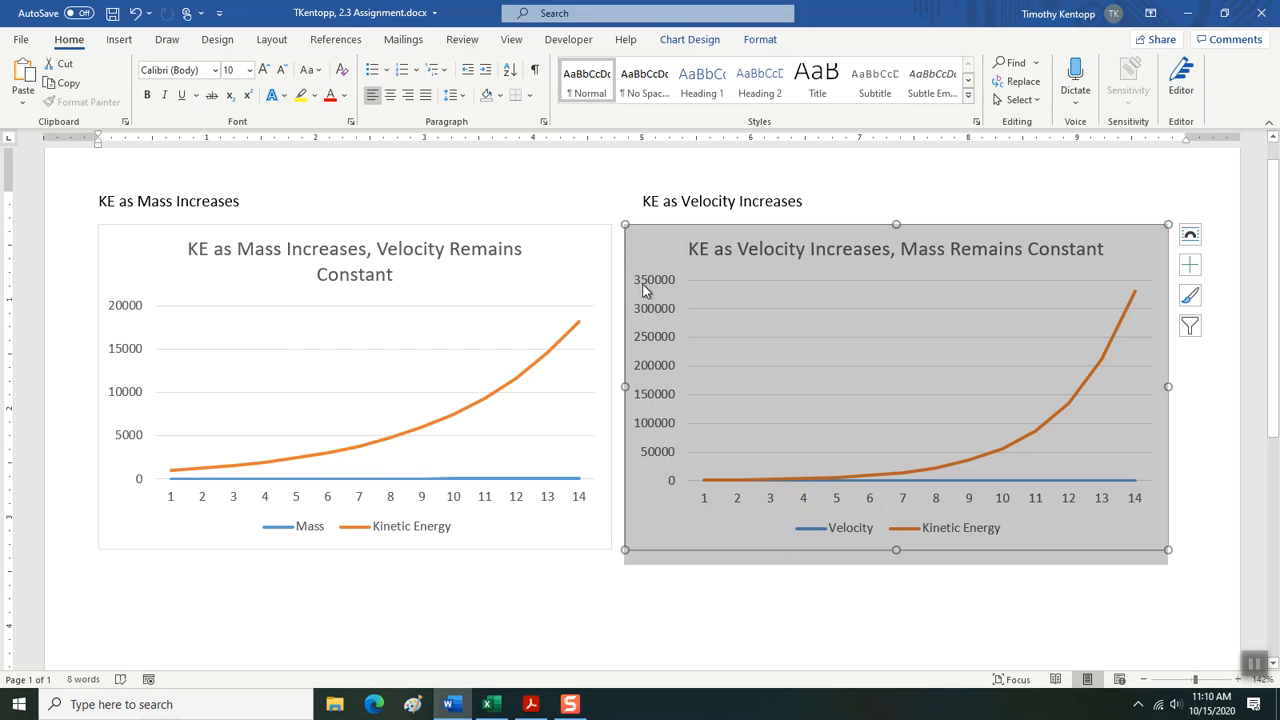
Switch to Excel and set the Rate of Increase in cell B9 of the KE Mass Changes sheet to 1.5.
left_click(490, 704)
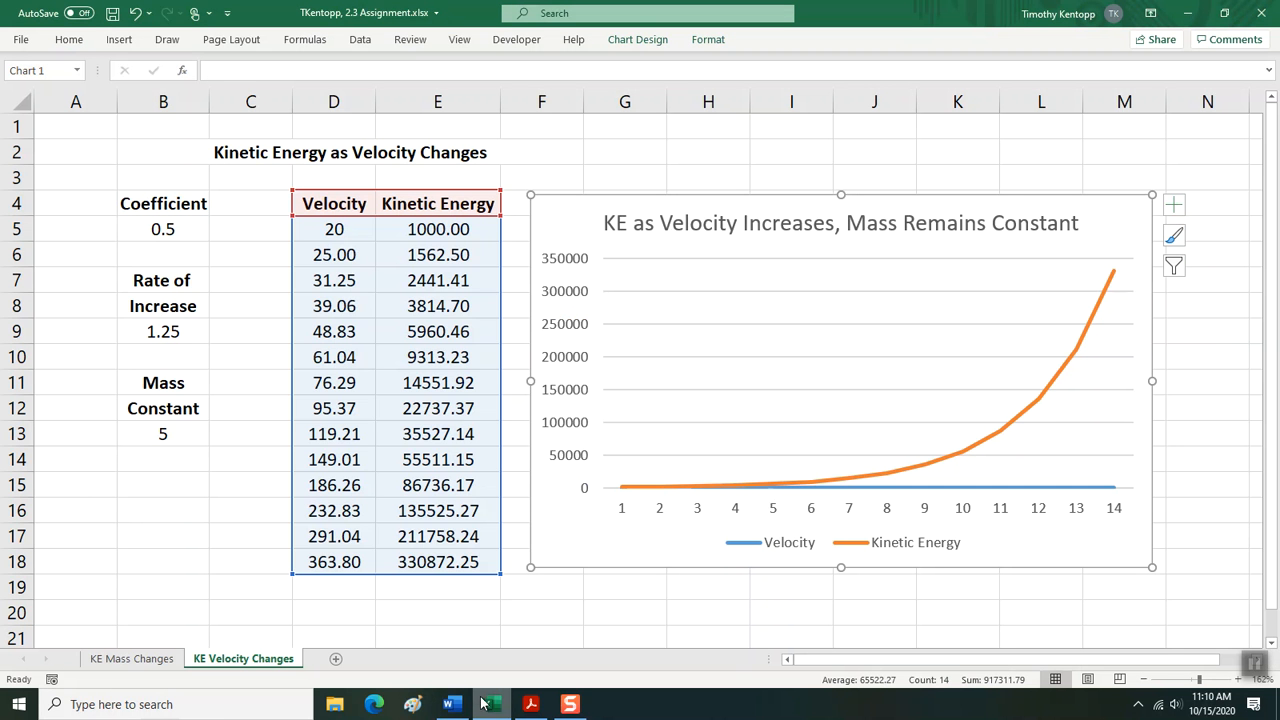
left_click(122, 662)
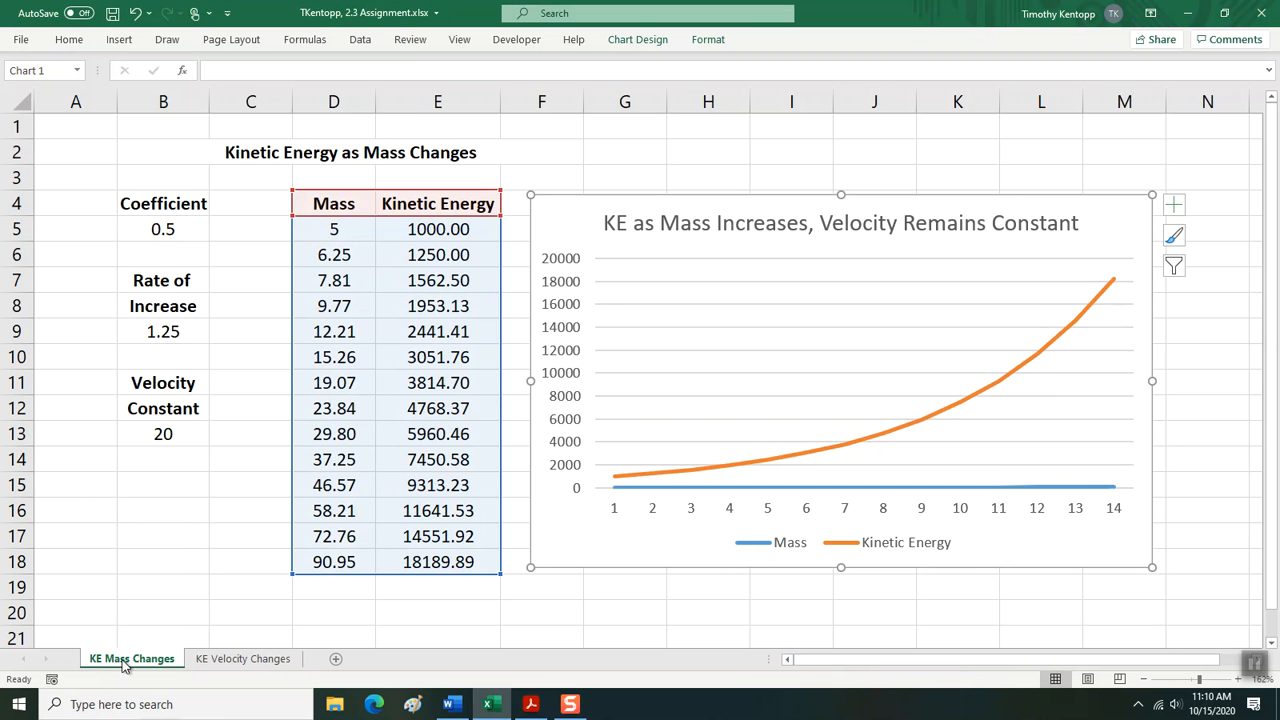
left_click(163, 333)
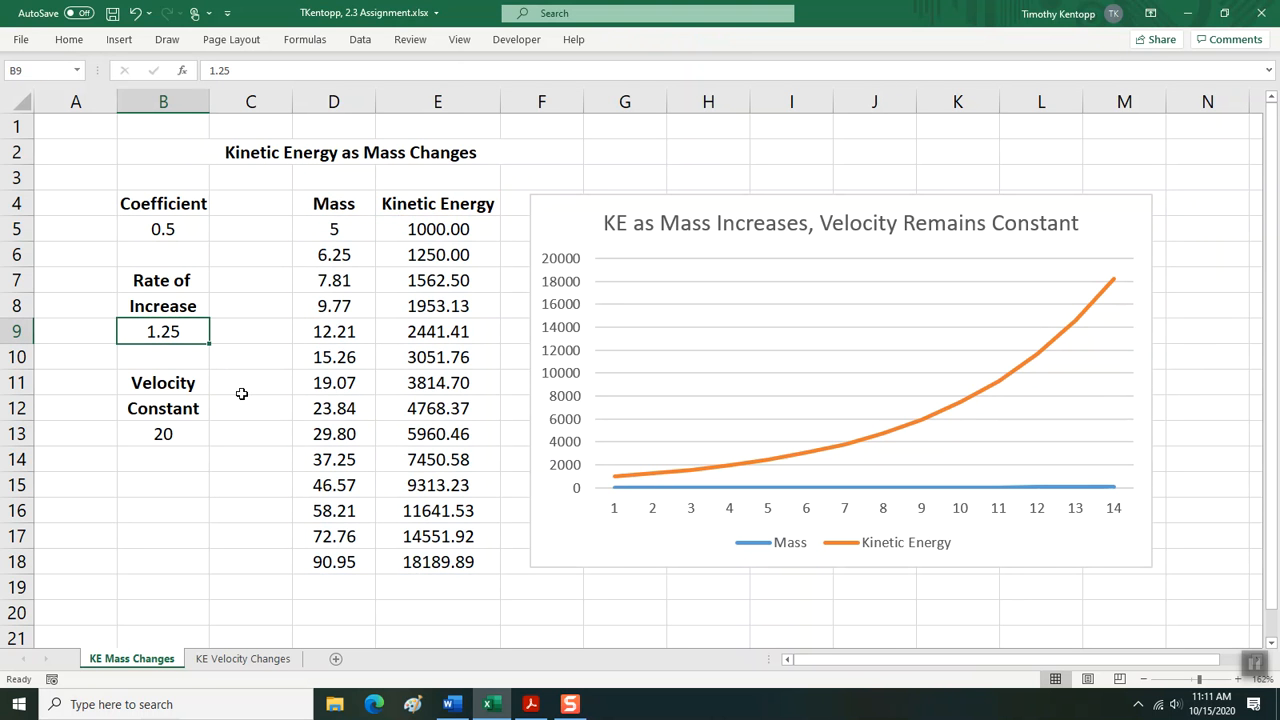
left_click(255, 658)
left_click(130, 658)
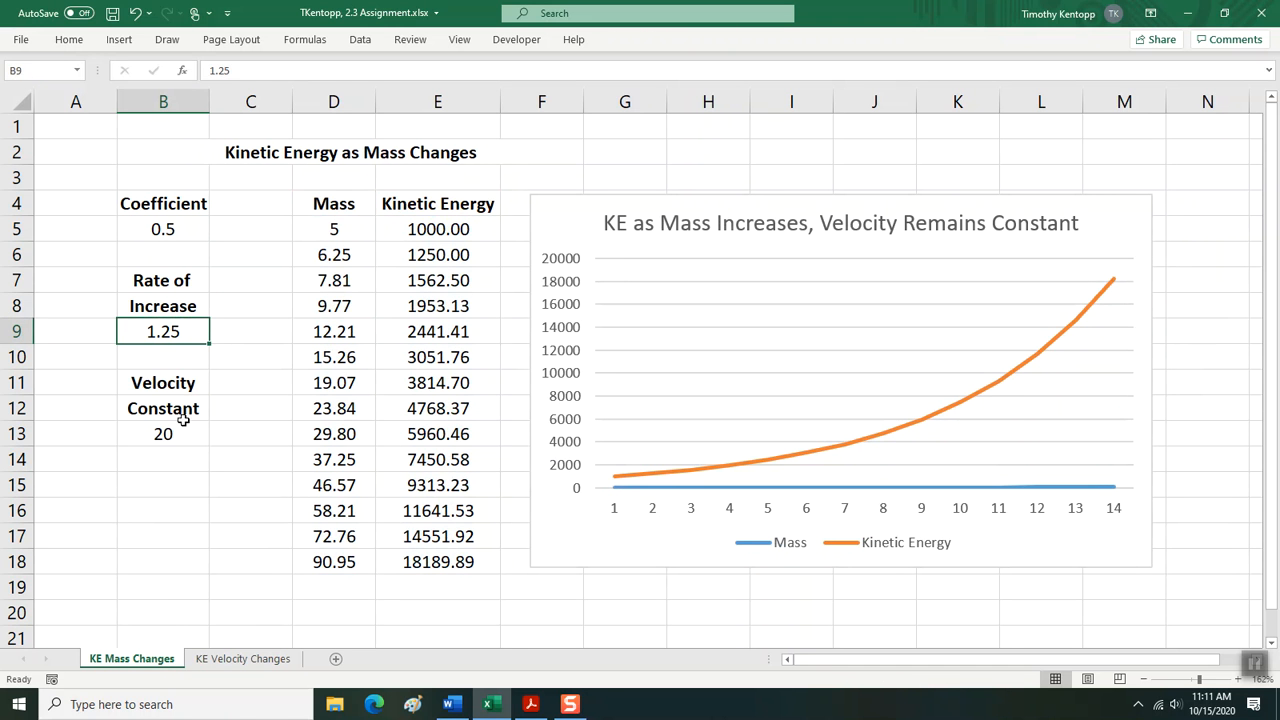
double_click(223, 70)
type("5")
key("Return")
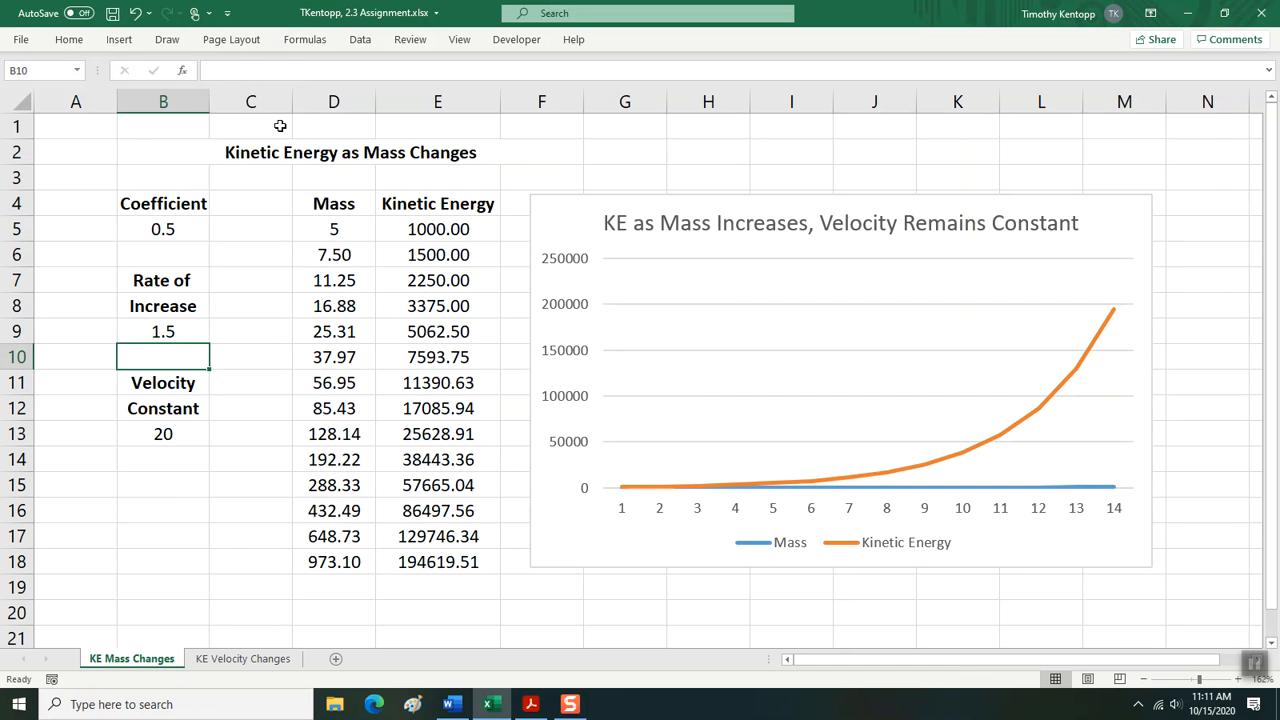
Set the Rate of Increase in cell B9 of the KE Velocity Changes sheet to 1.5.
left_click(241, 664)
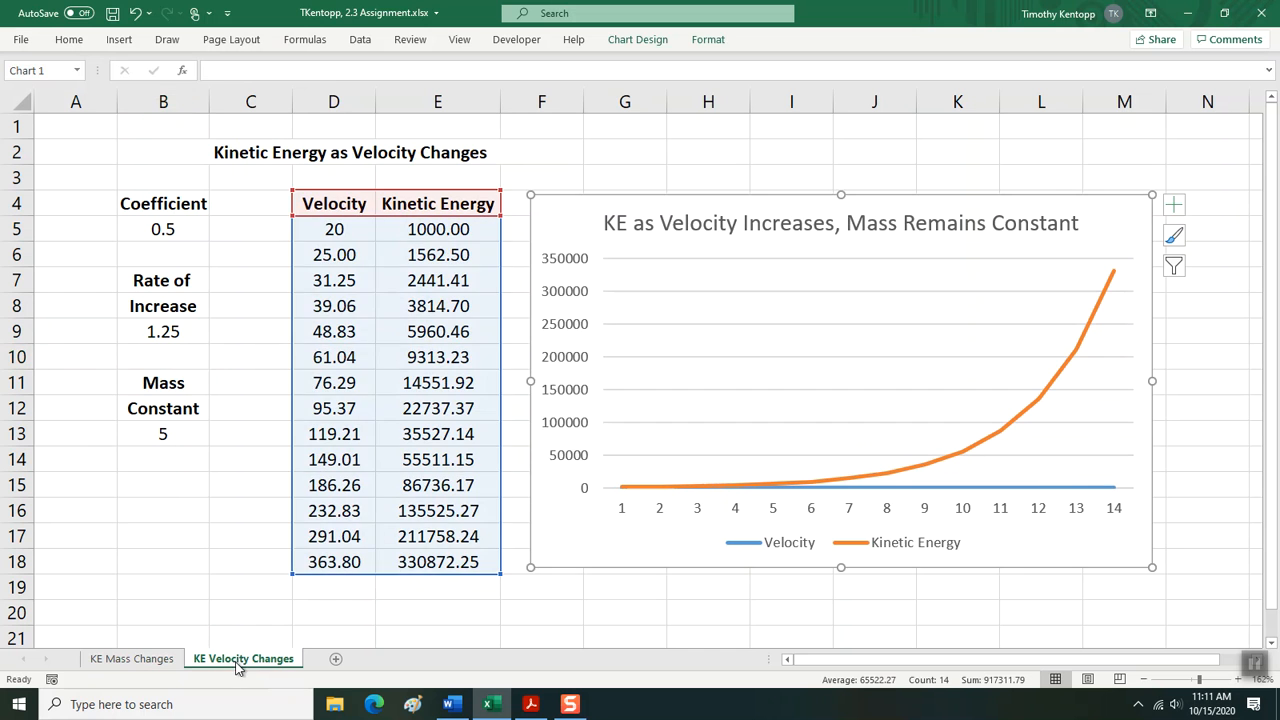
left_click(160, 330)
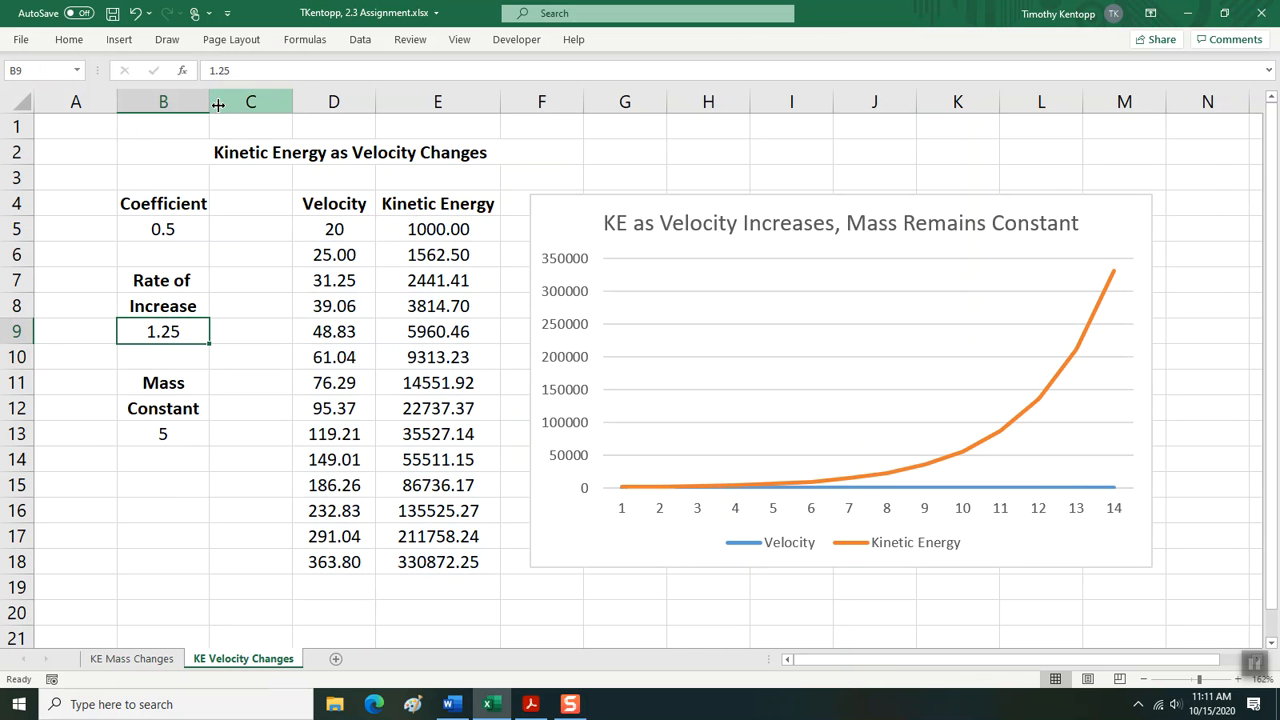
left_click(219, 70)
key("Delete")
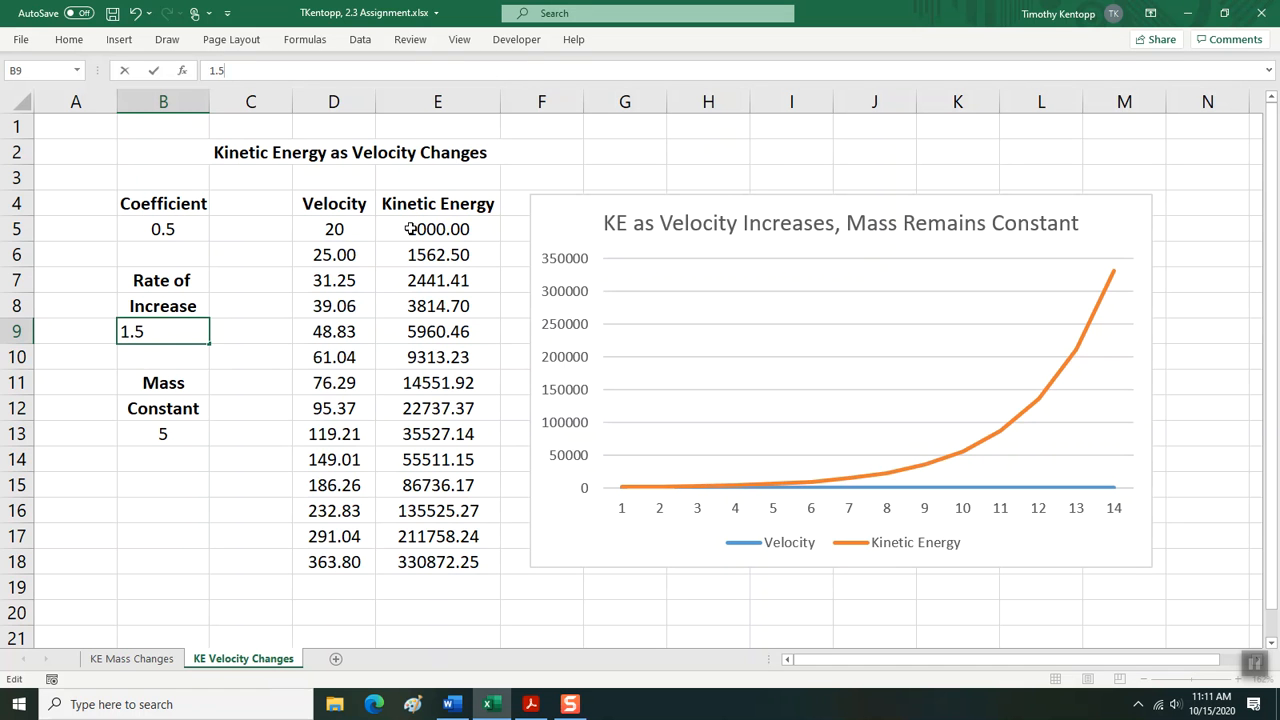
key("Return")
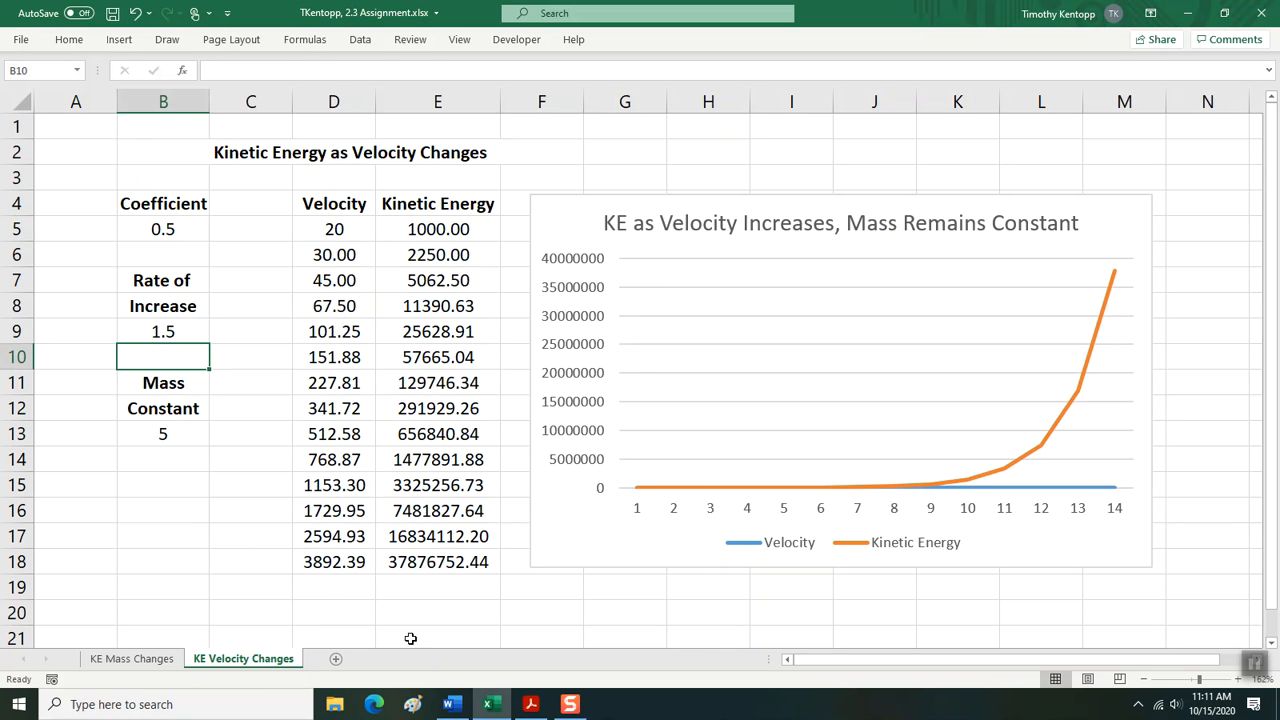
Switch to the Word document, check both linked charts against the changed Excel data, and save the document.
mouse_move(462, 705)
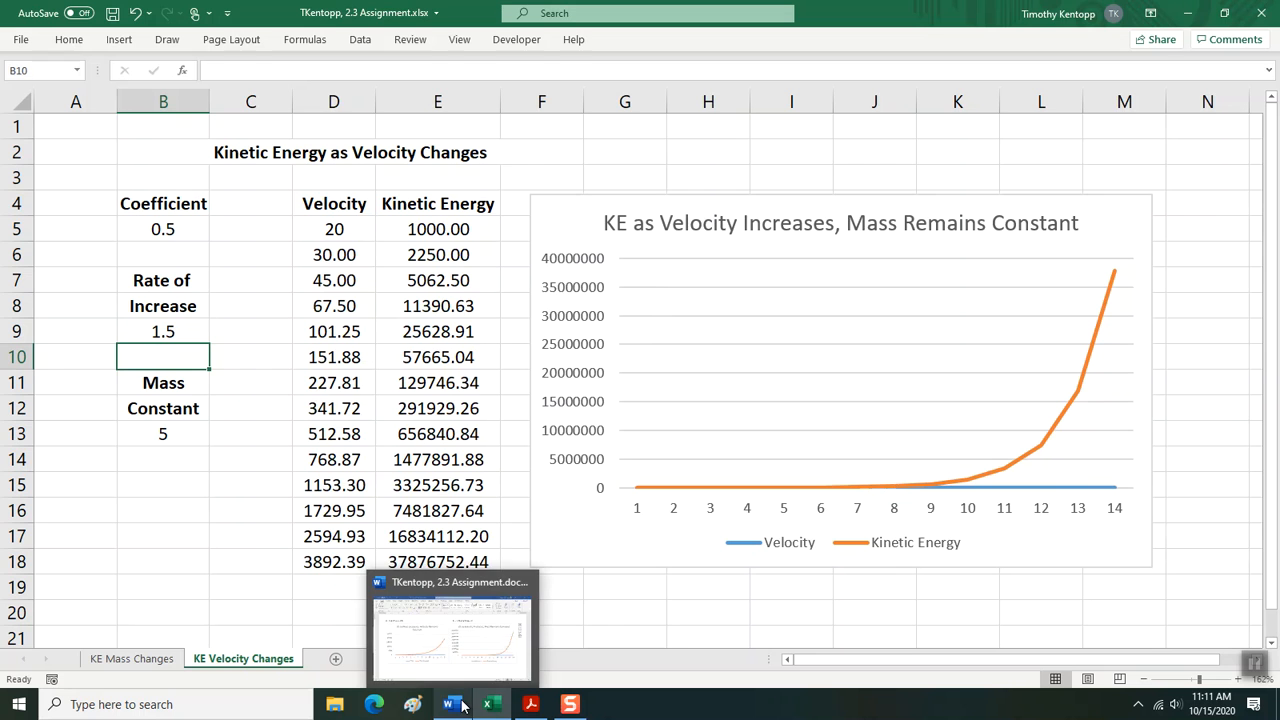
left_click(462, 672)
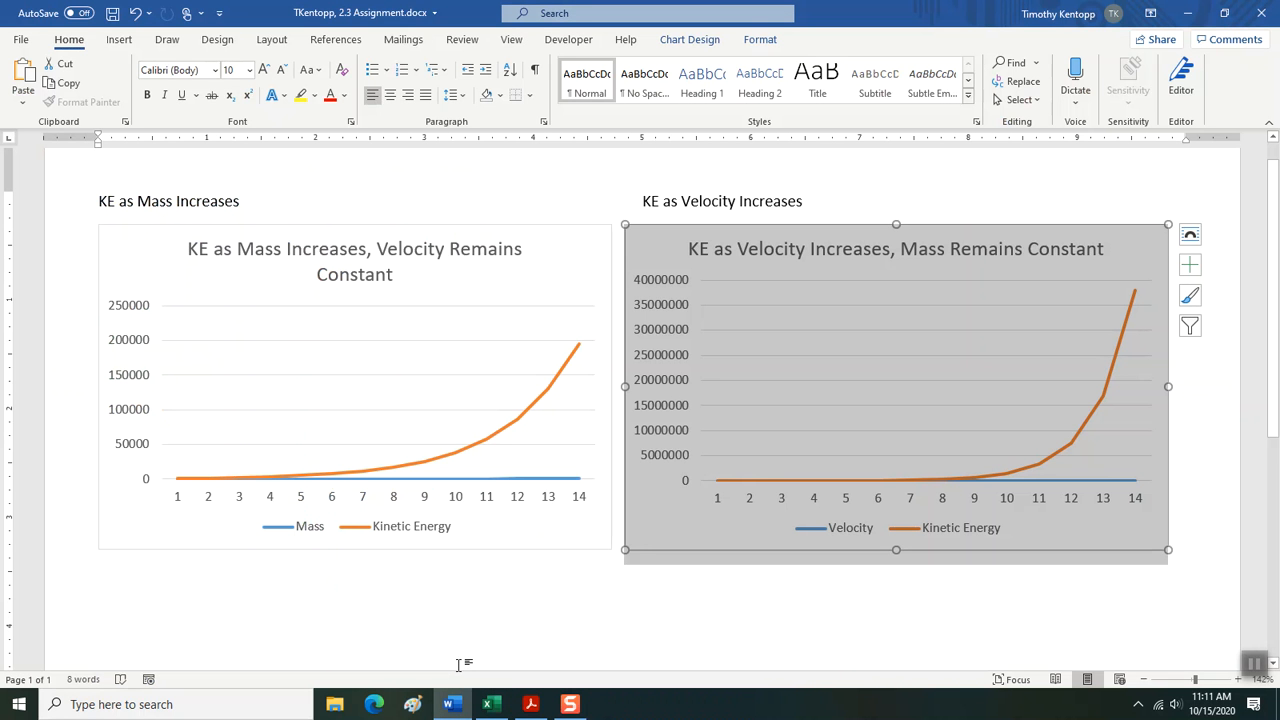
left_click(231, 257)
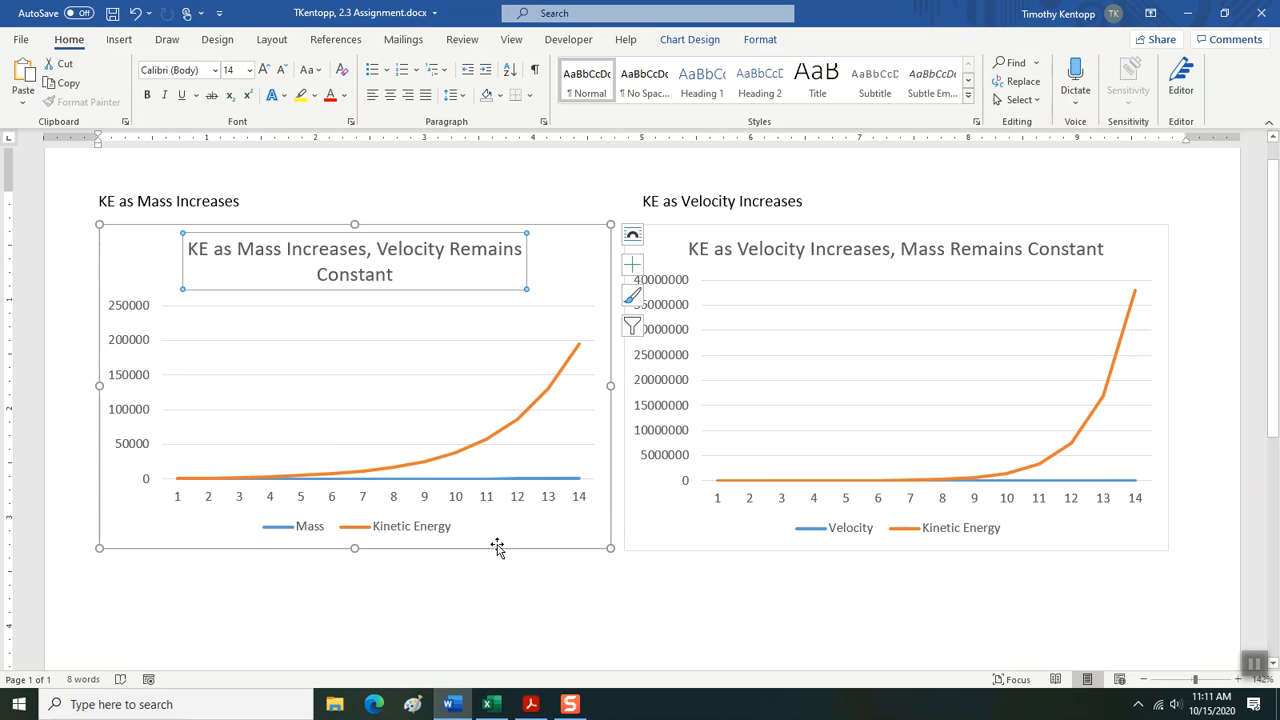
left_click(352, 190)
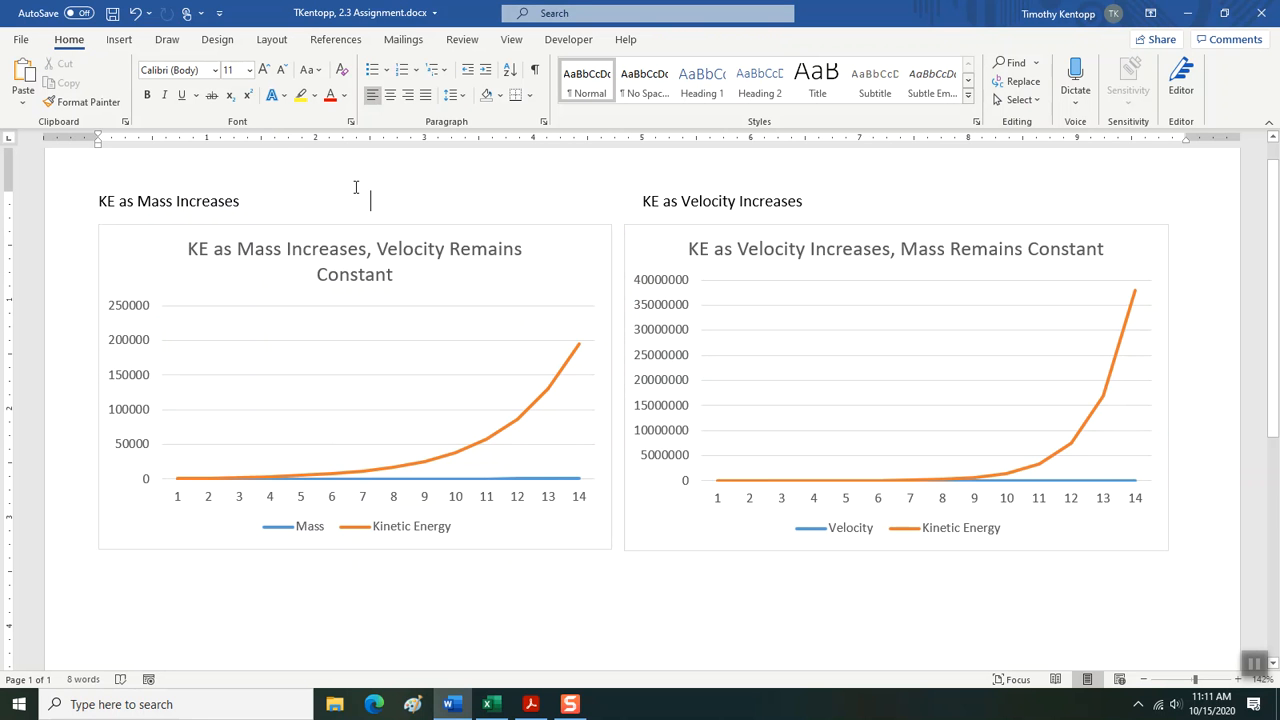
left_click(112, 13)
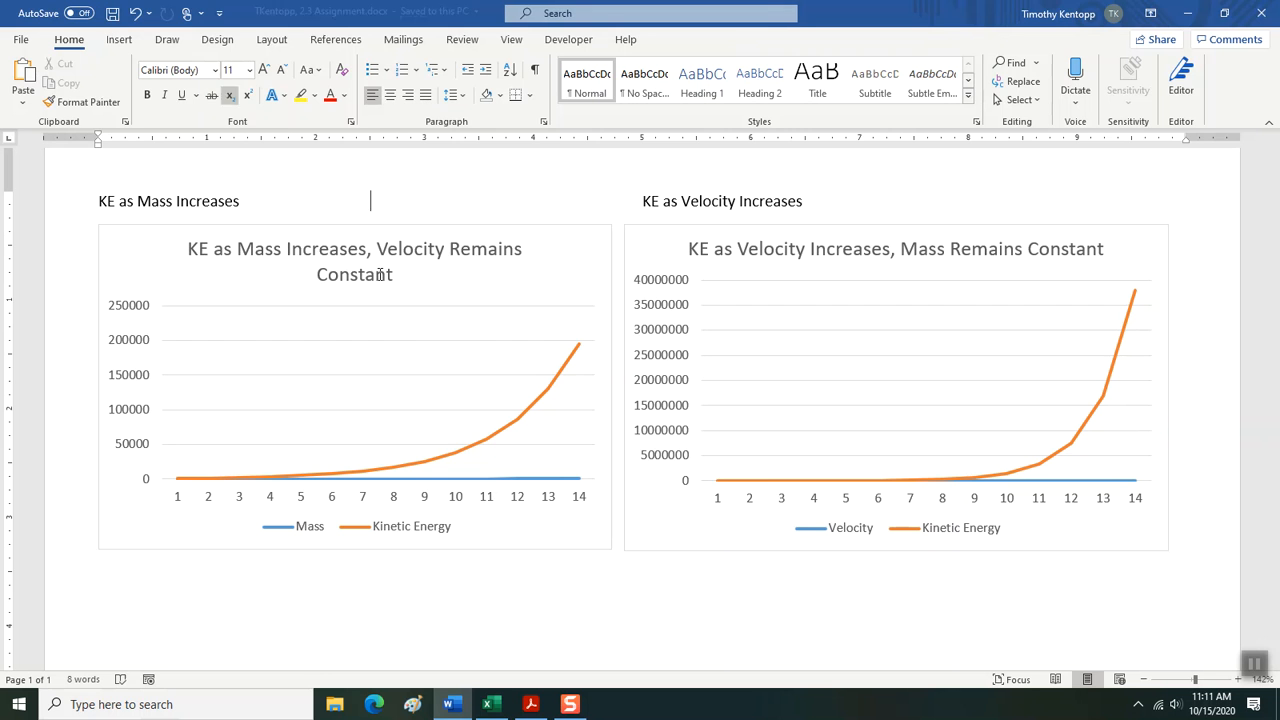
Switch back to Excel and save the workbook.
left_click(490, 704)
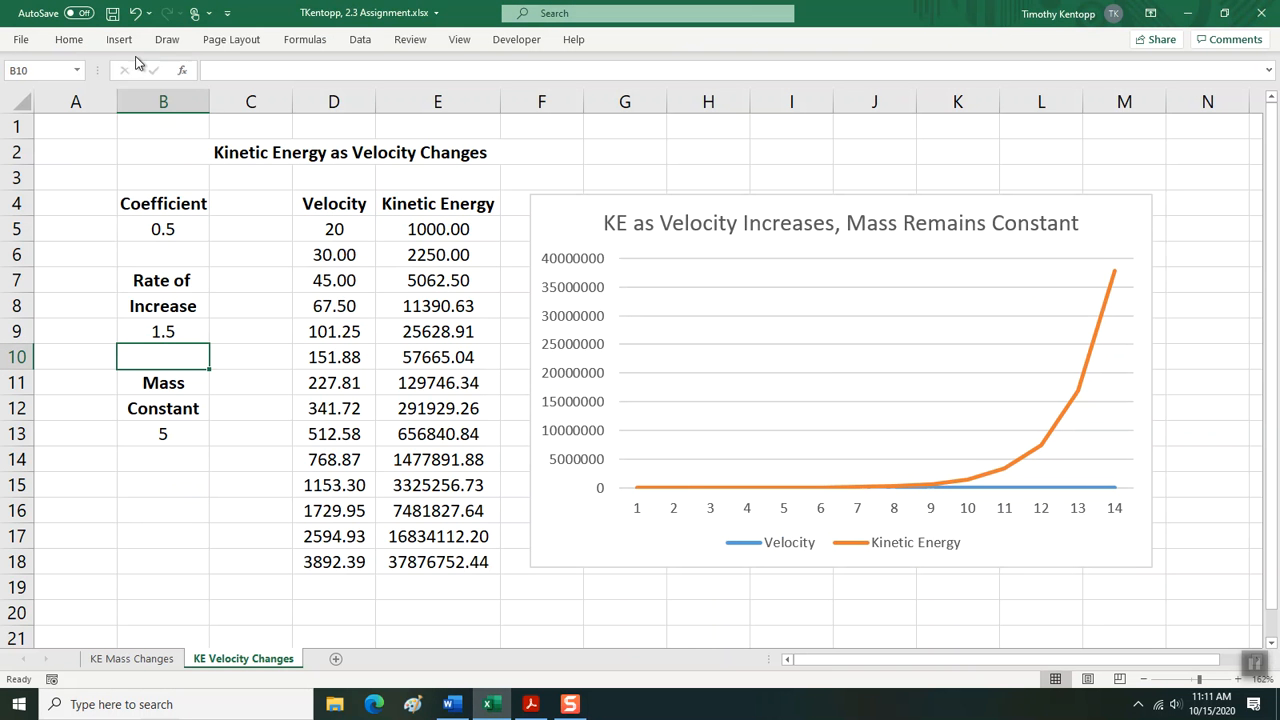
left_click(112, 13)
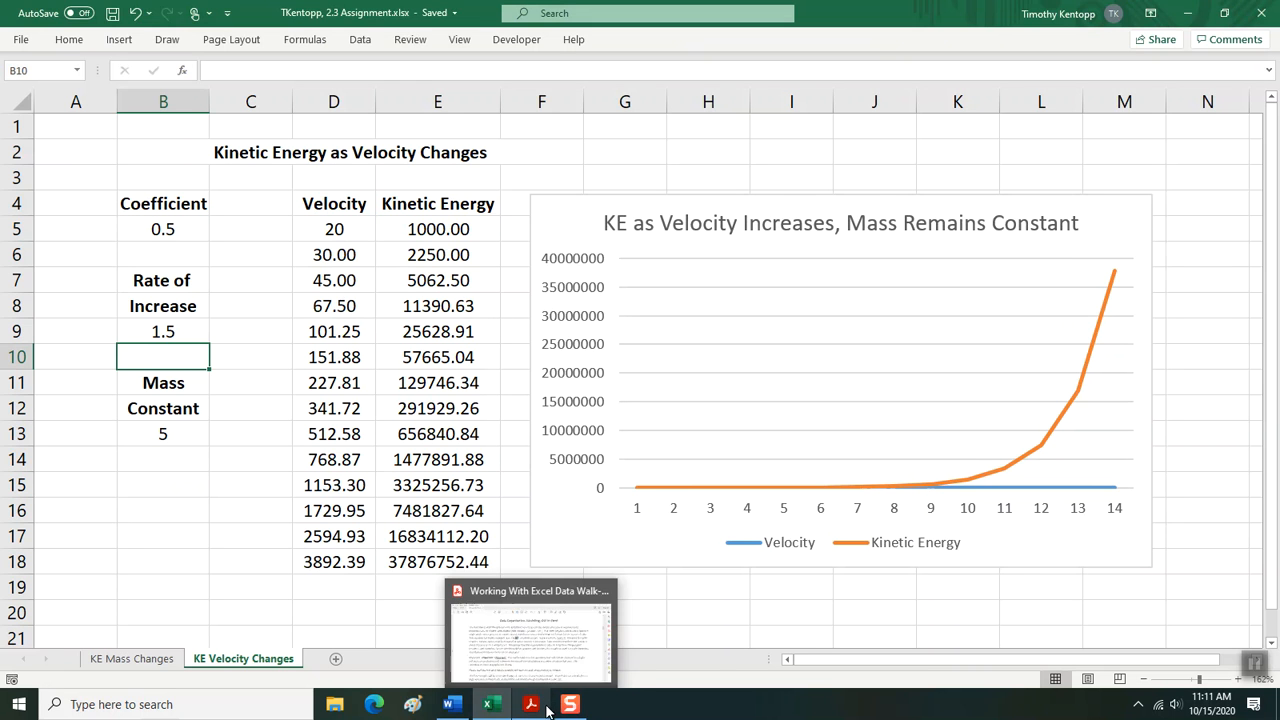
mouse_move(568, 712)
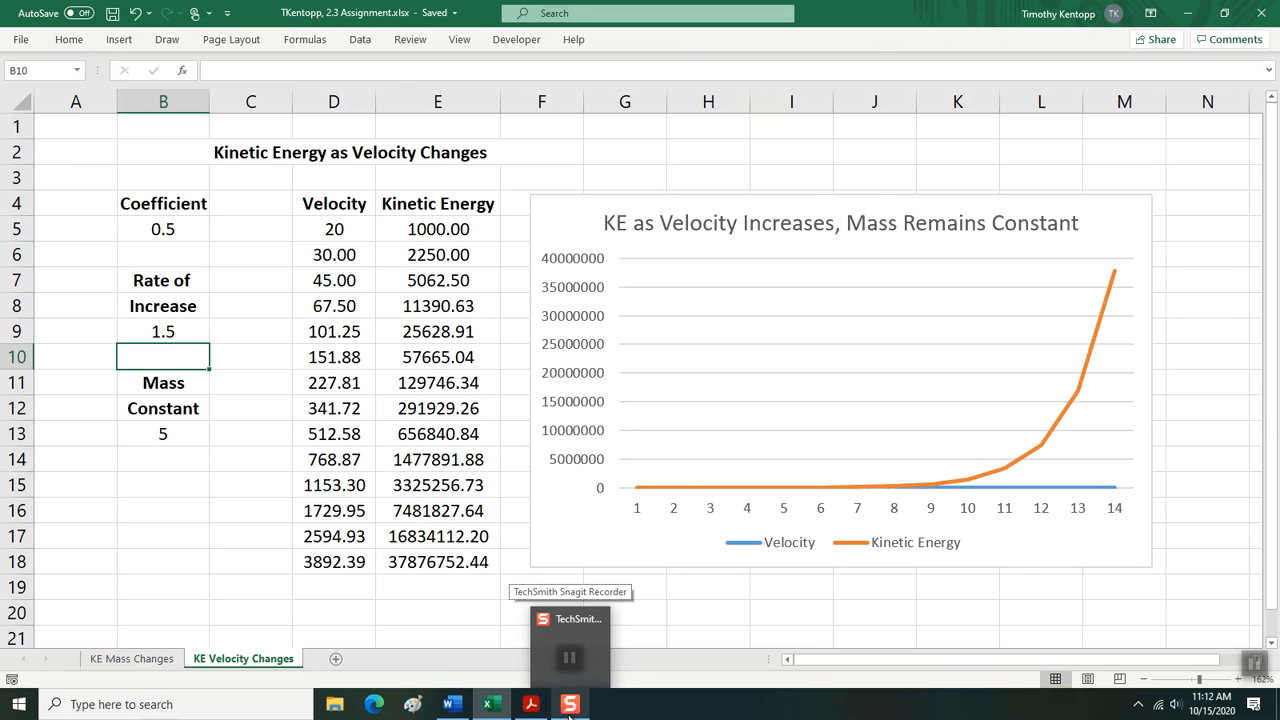